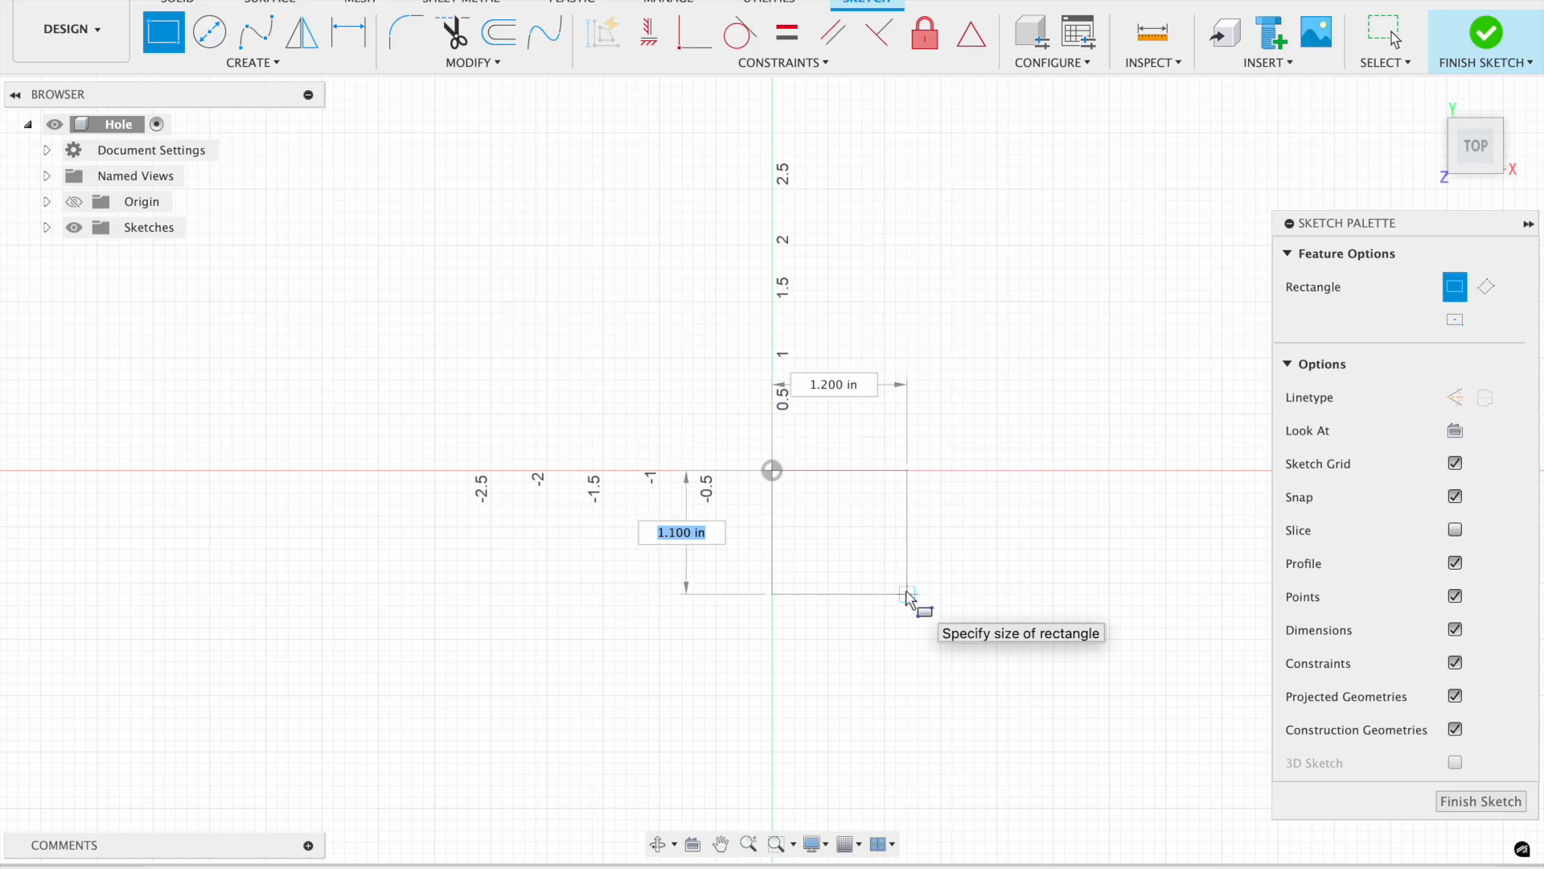
Draw a 7 in by 1 in rectangle from the origin and finish the sketch.
key(Tab)
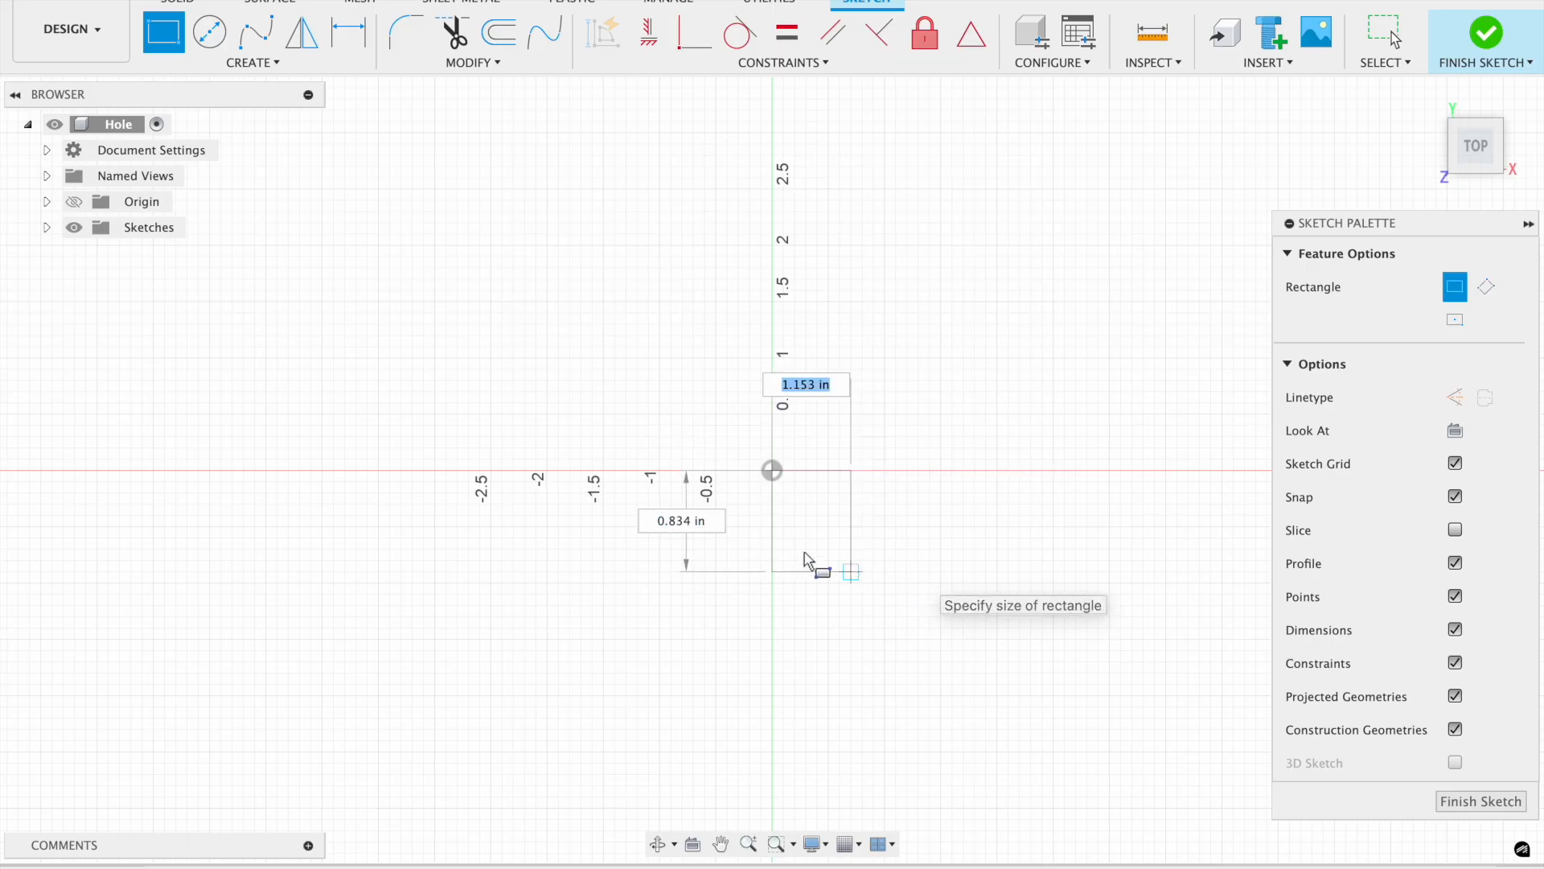
key(Escape)
click(163, 32)
click(772, 471)
text(1)
scroll(869, 555, right, 5)
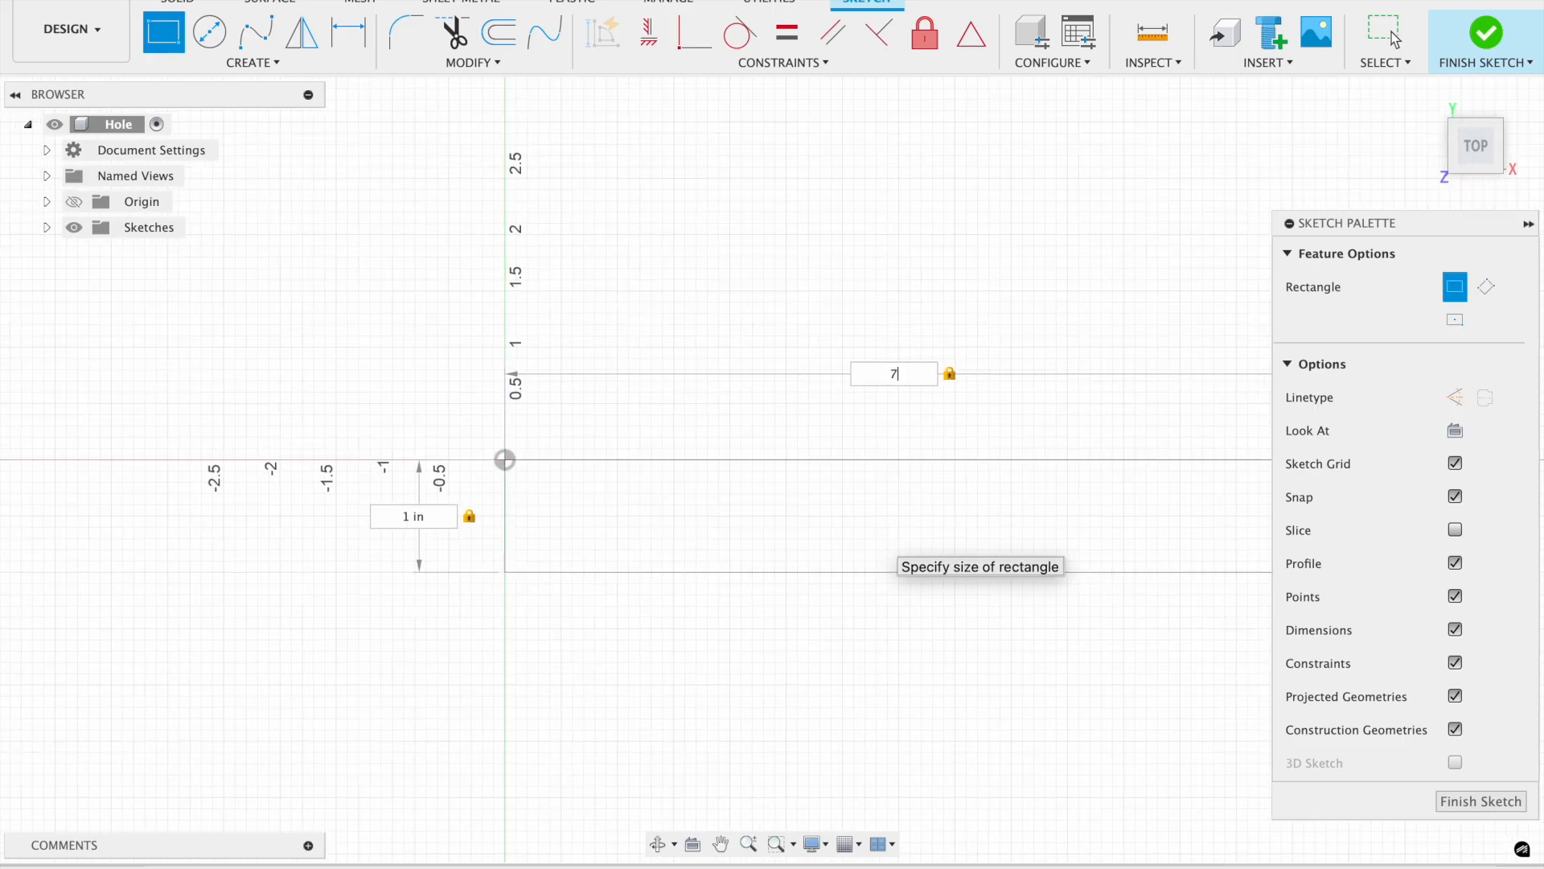
scroll(877, 559, down, 4)
key(Return)
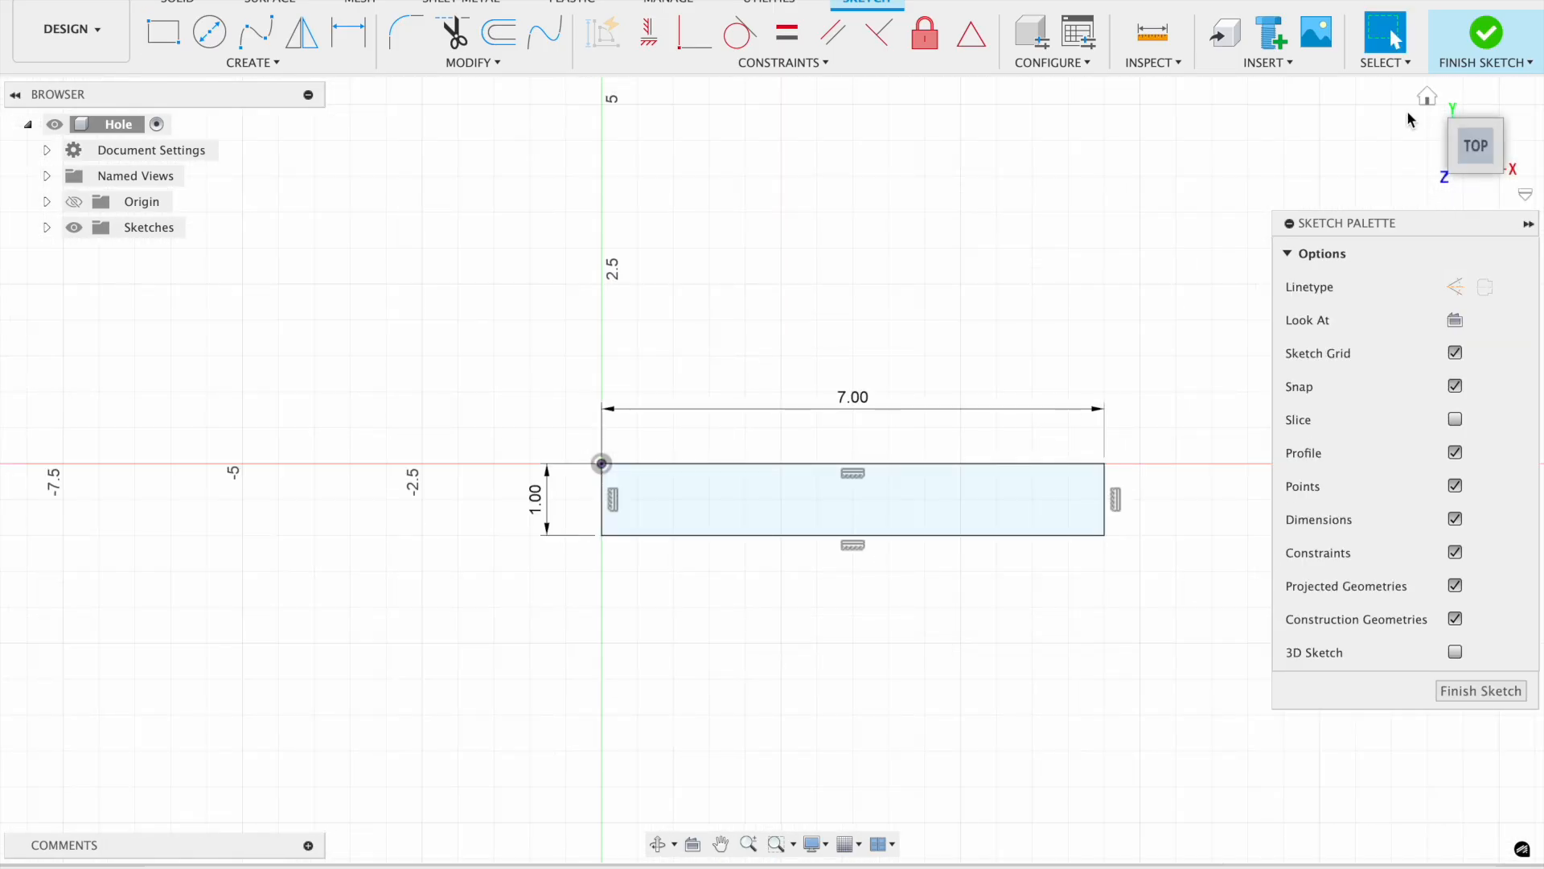
click(1485, 36)
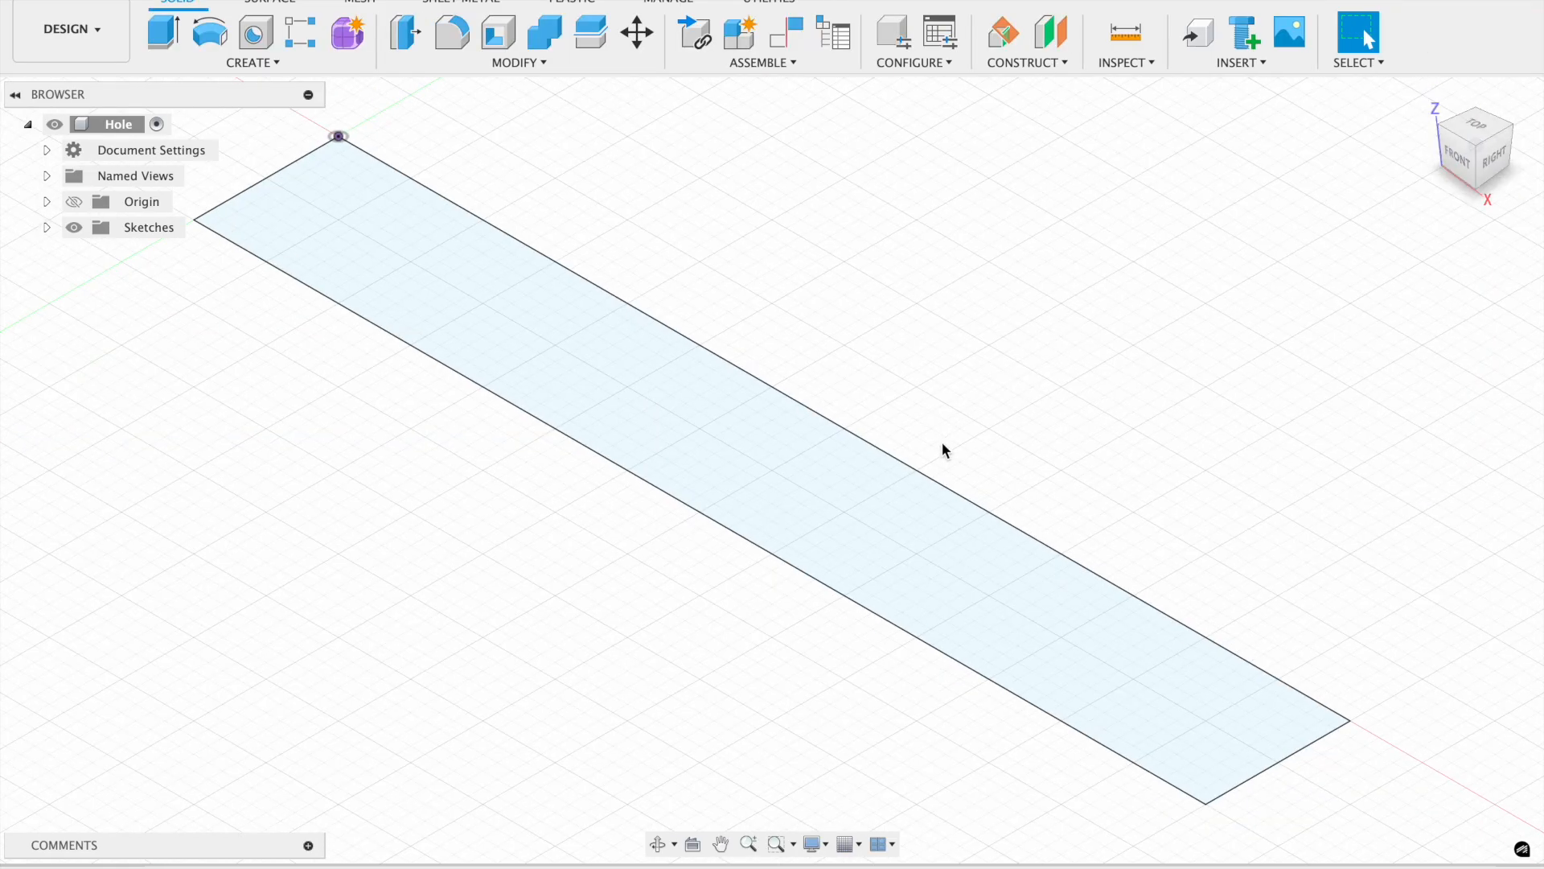
Extrude the rectangle 3 in into a solid block.
right_click(875, 539)
click(864, 684)
text(5)
key(Return)
key(BackSpace)
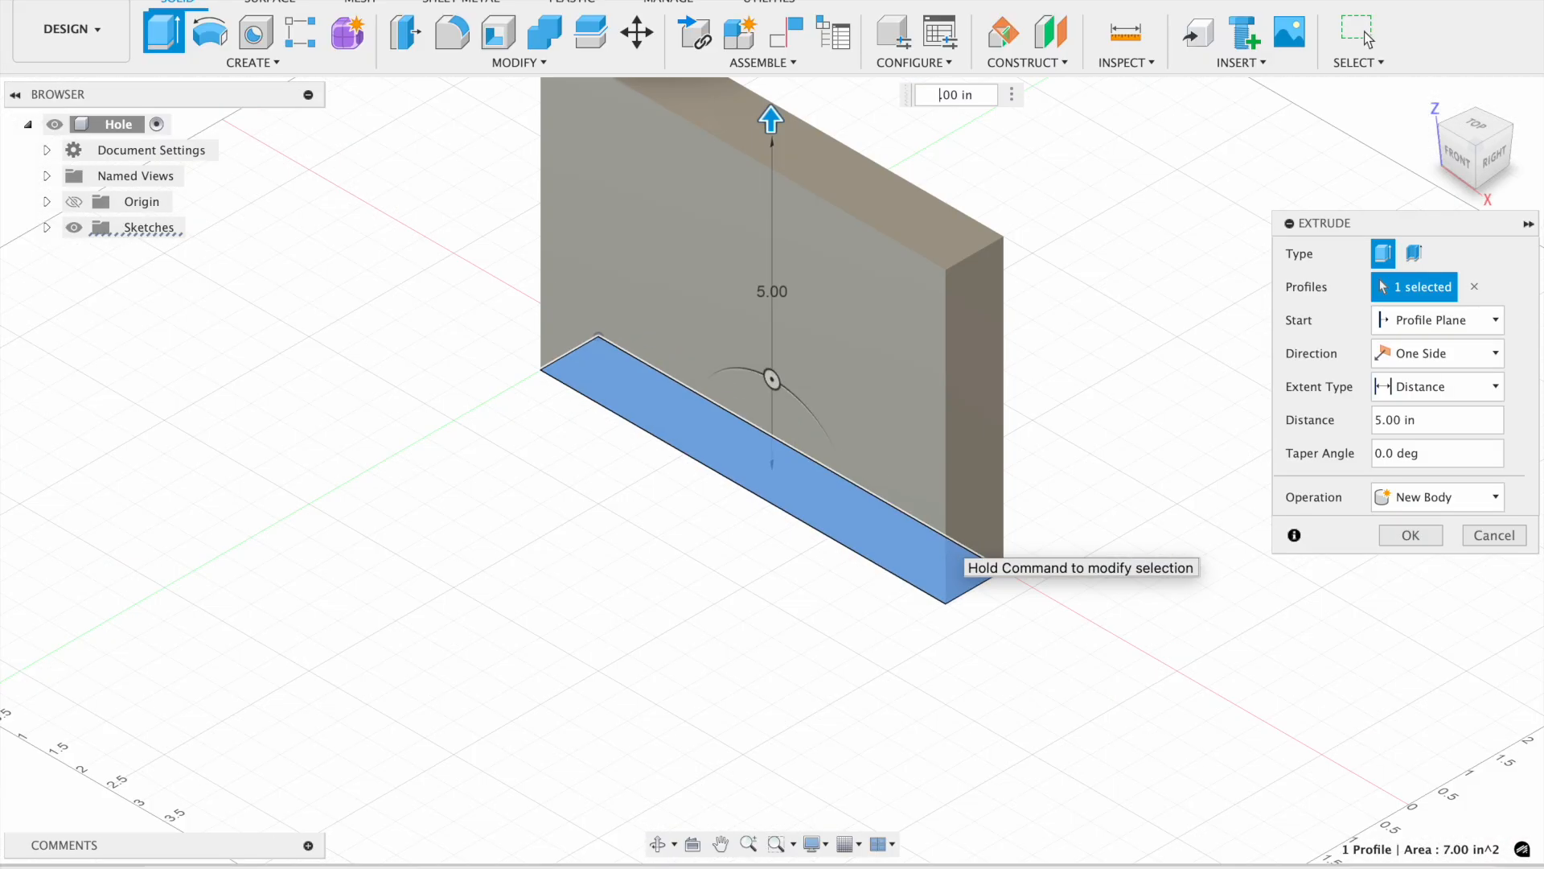
text(3)
key(Return)
Start a sketch on the block's top face and draw a construction line along it, 0.5 in from the long edge.
scroll(935, 560, up, 3)
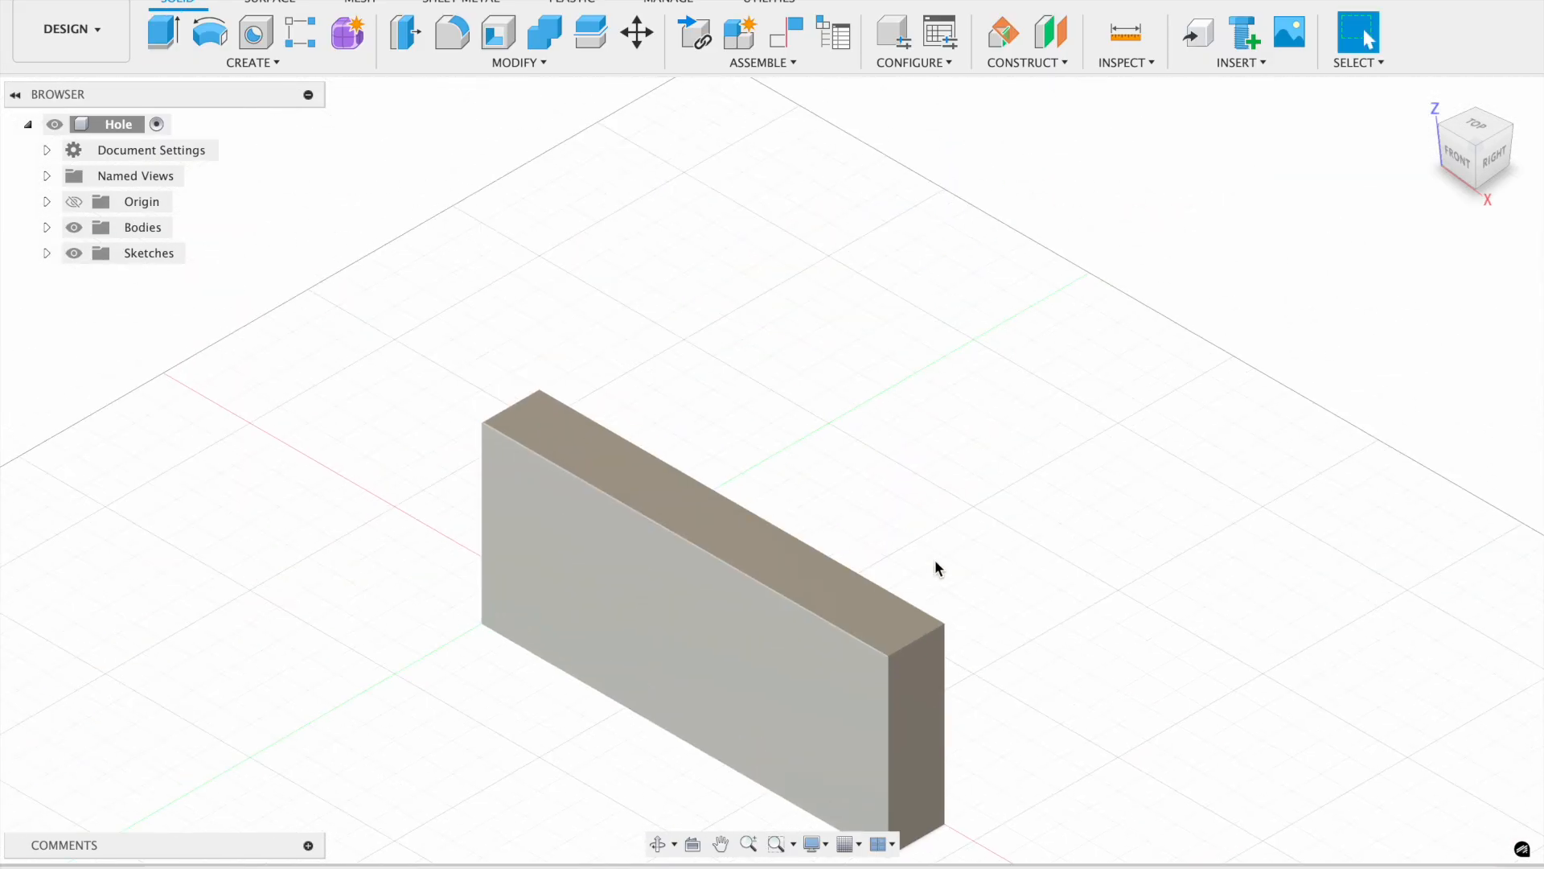
right_click(776, 553)
click(799, 195)
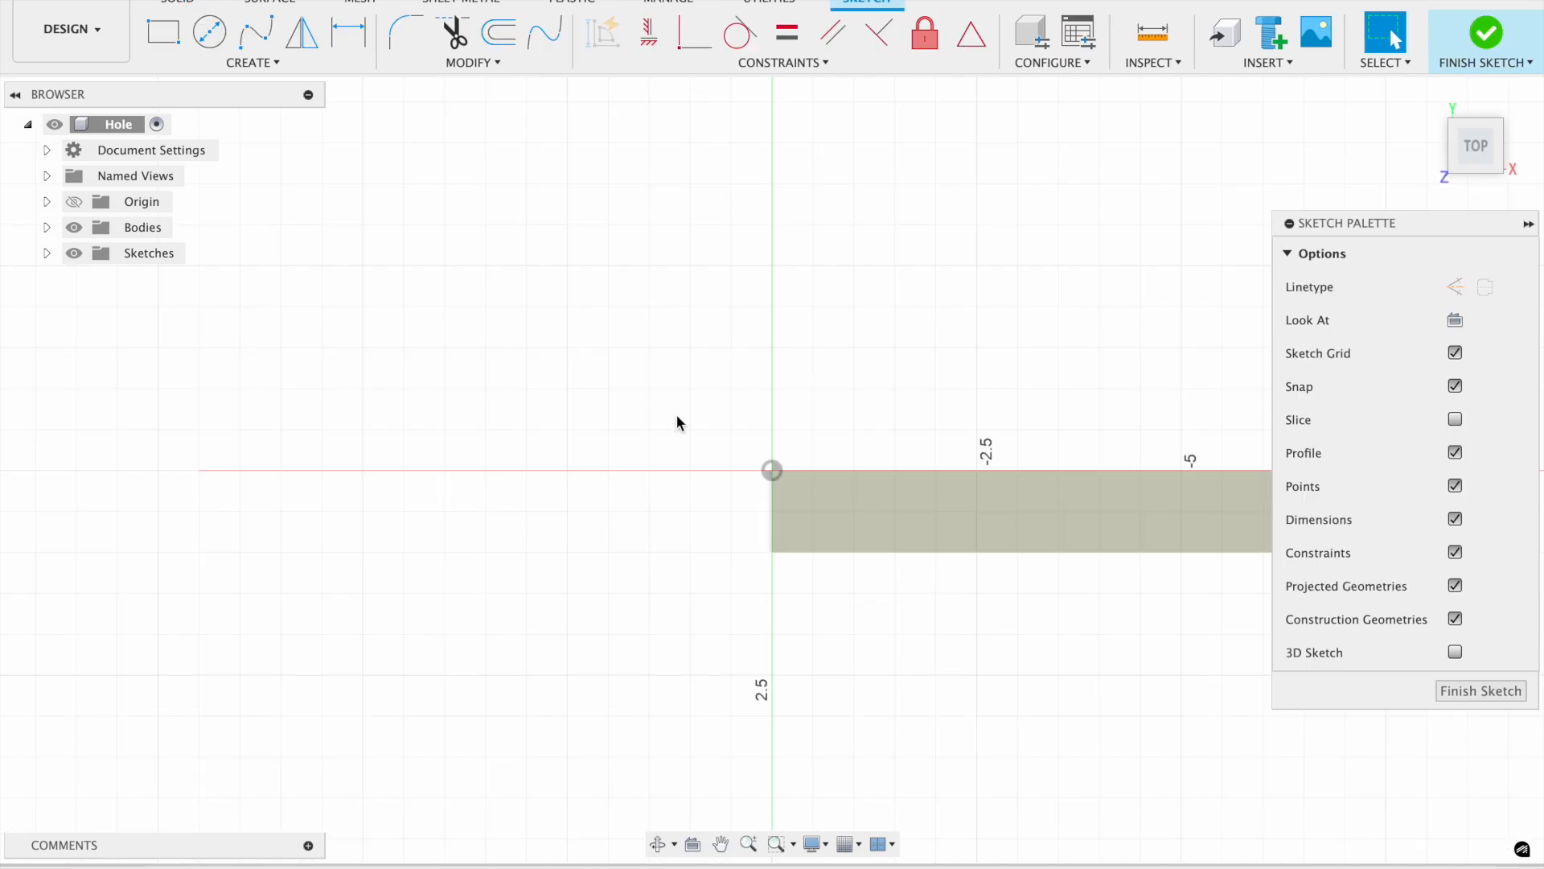
click(285, 64)
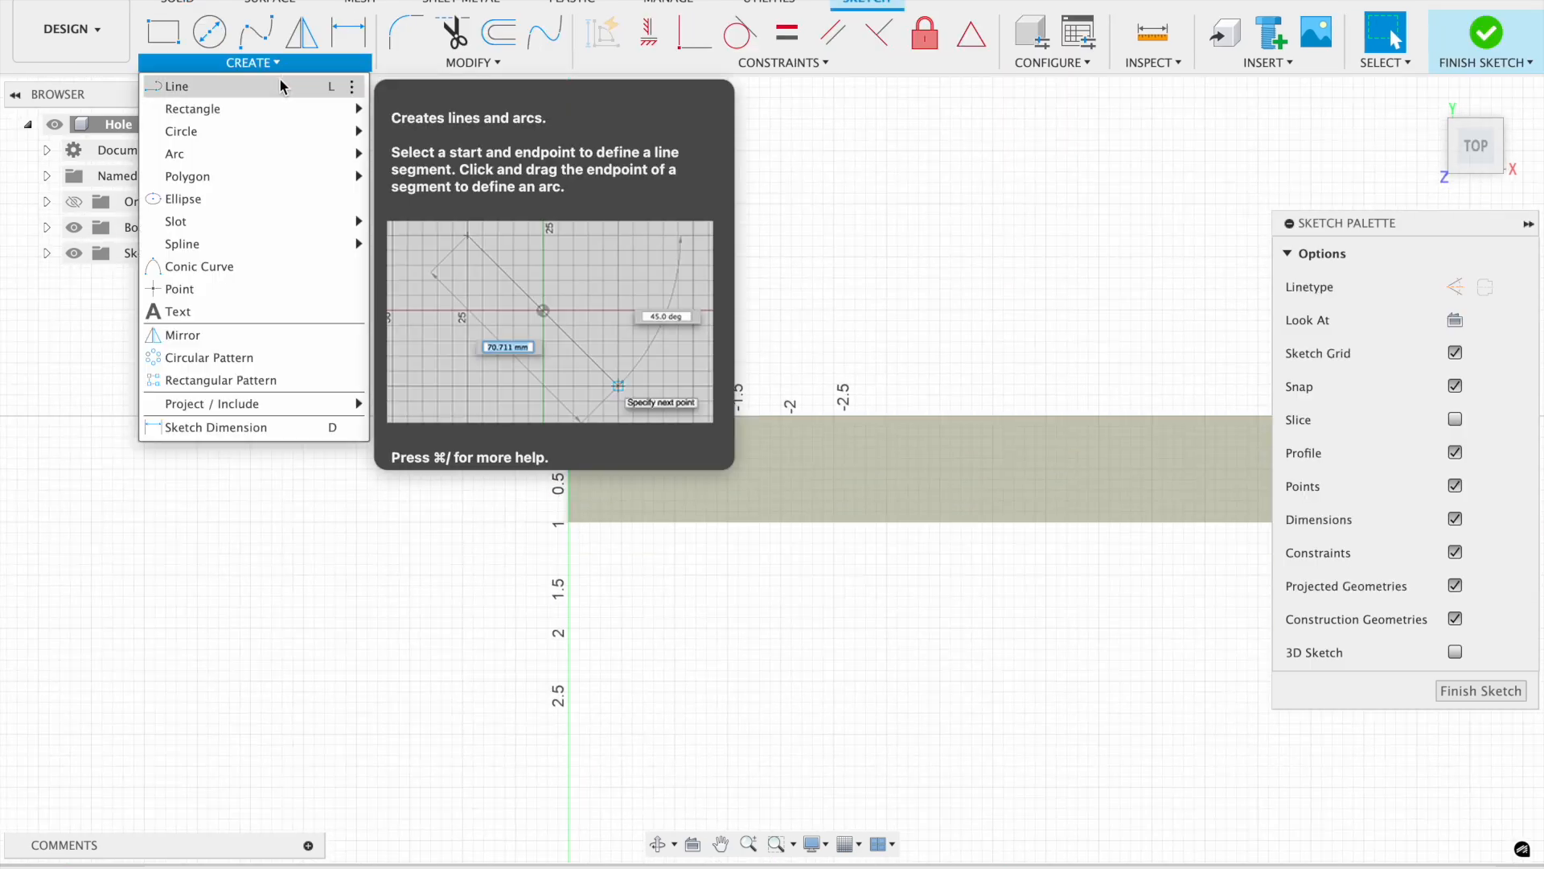
click(282, 83)
click(1454, 287)
click(569, 416)
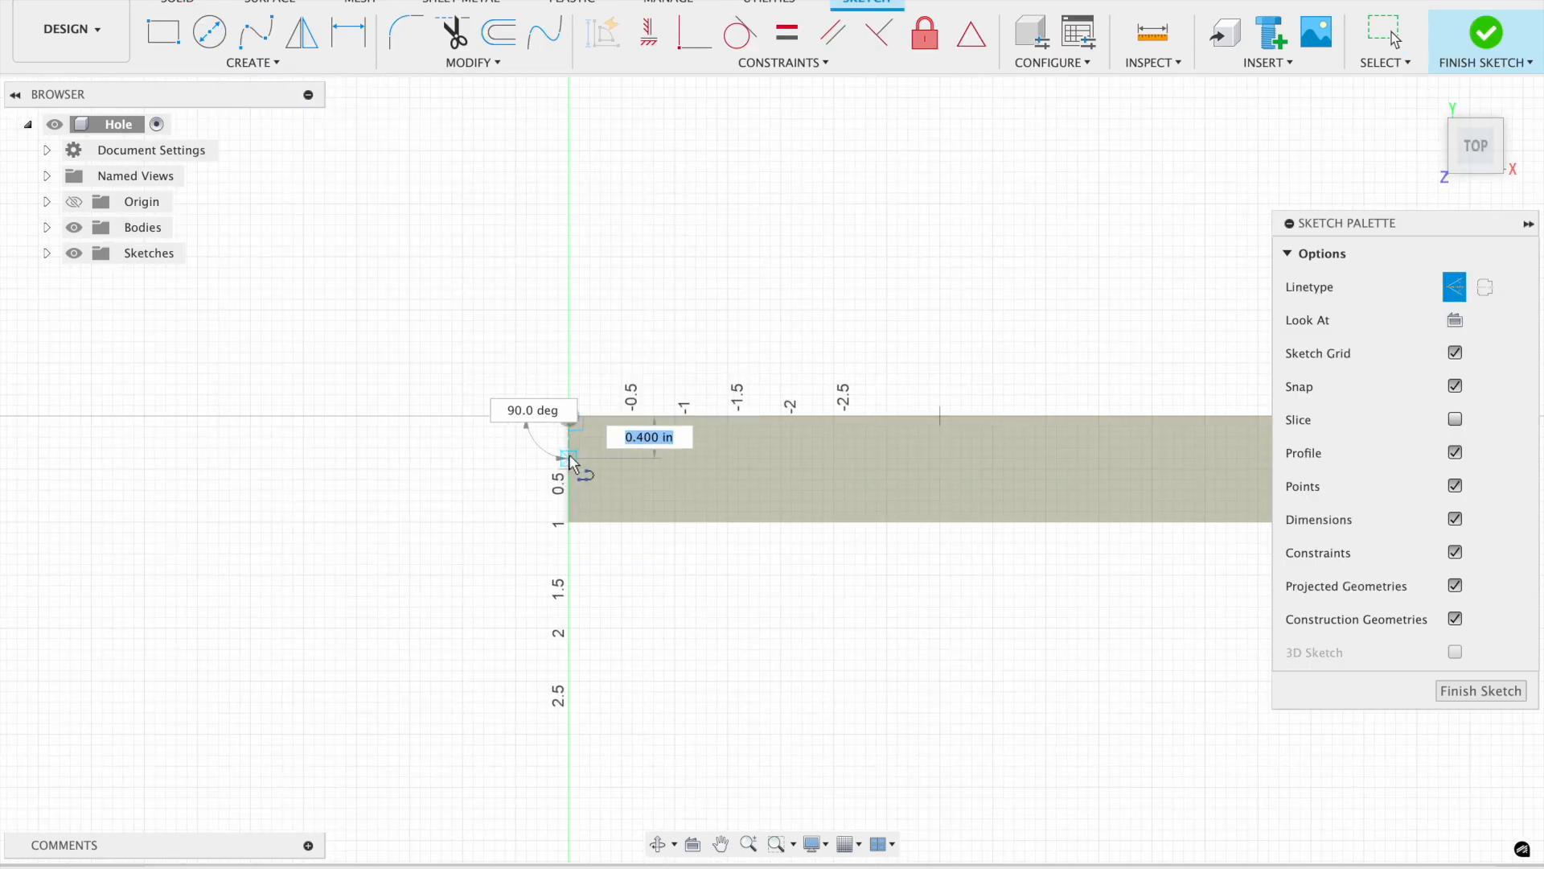
click(570, 468)
scroll(761, 457, right, 6)
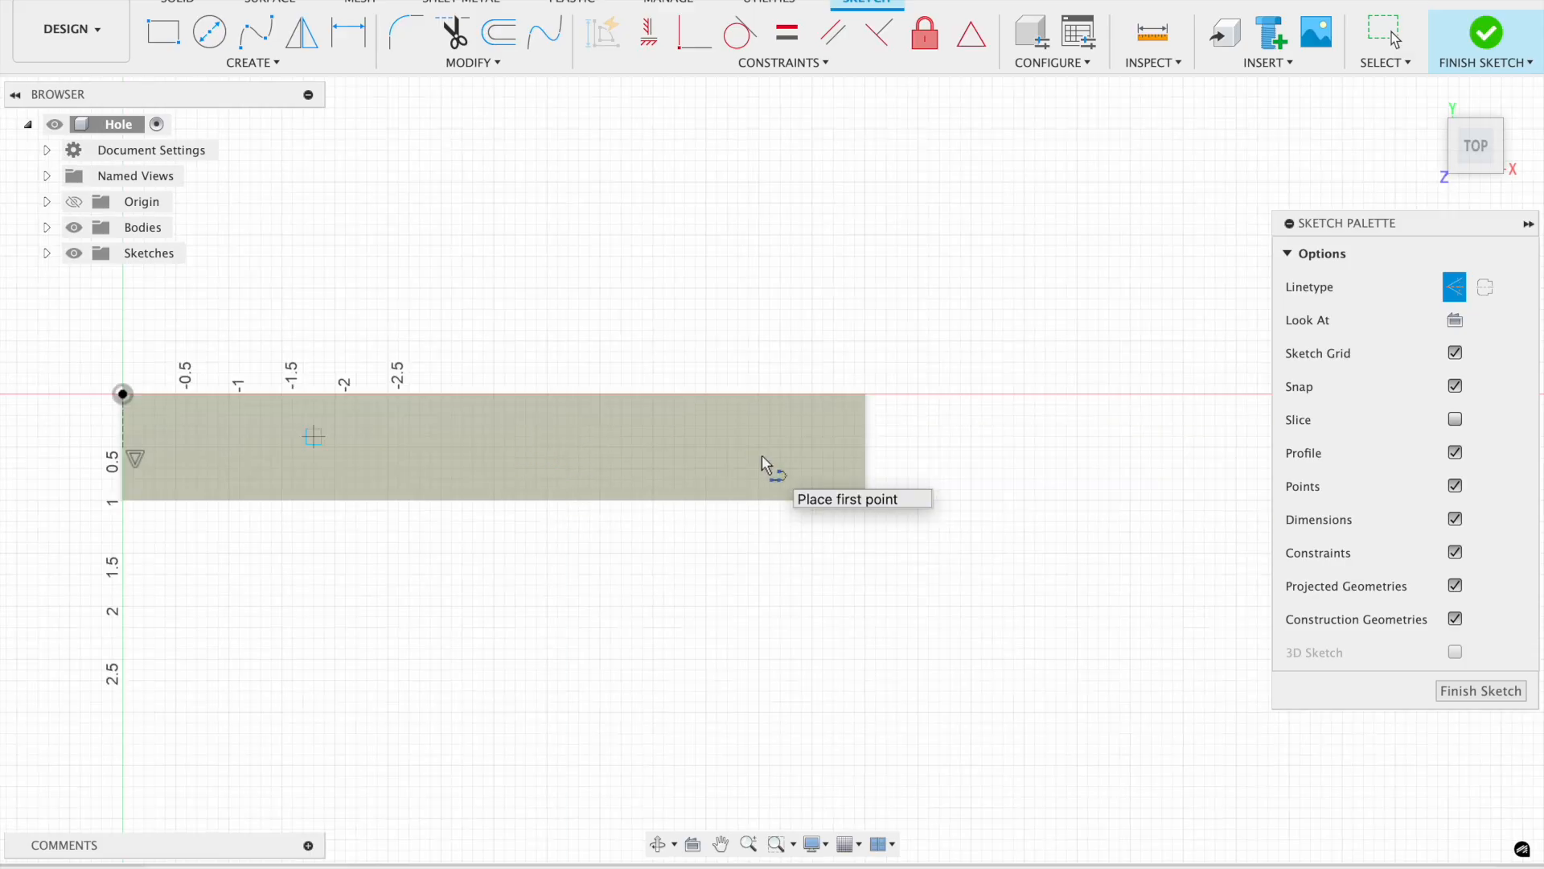
click(863, 447)
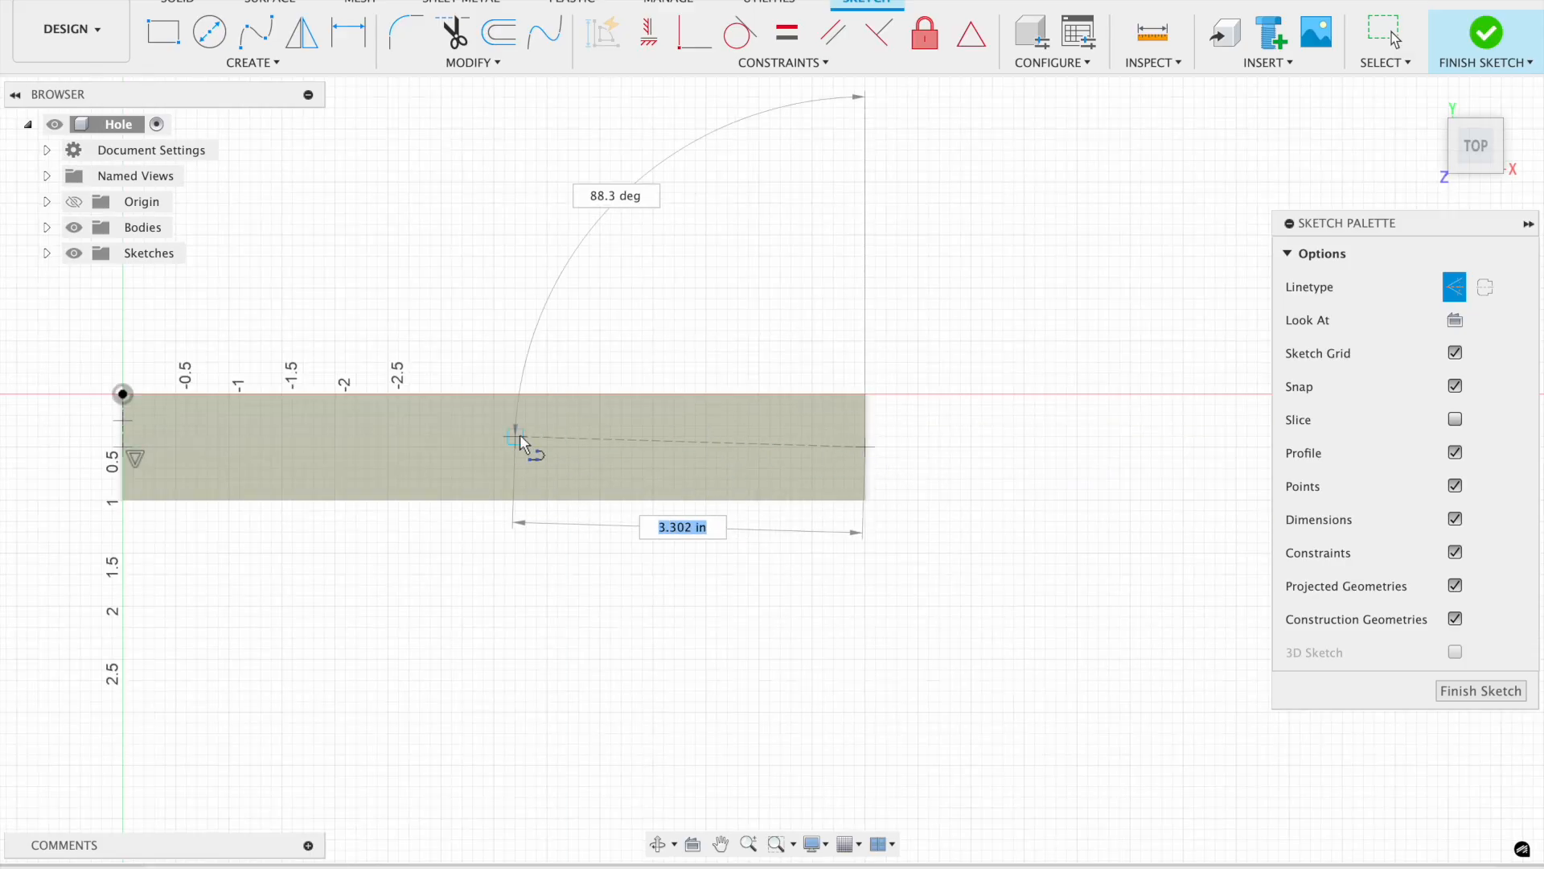
click(120, 449)
Place sketch points about 0.5 in apart along the construction line, then finish the sketch.
scroll(228, 620, left, 6)
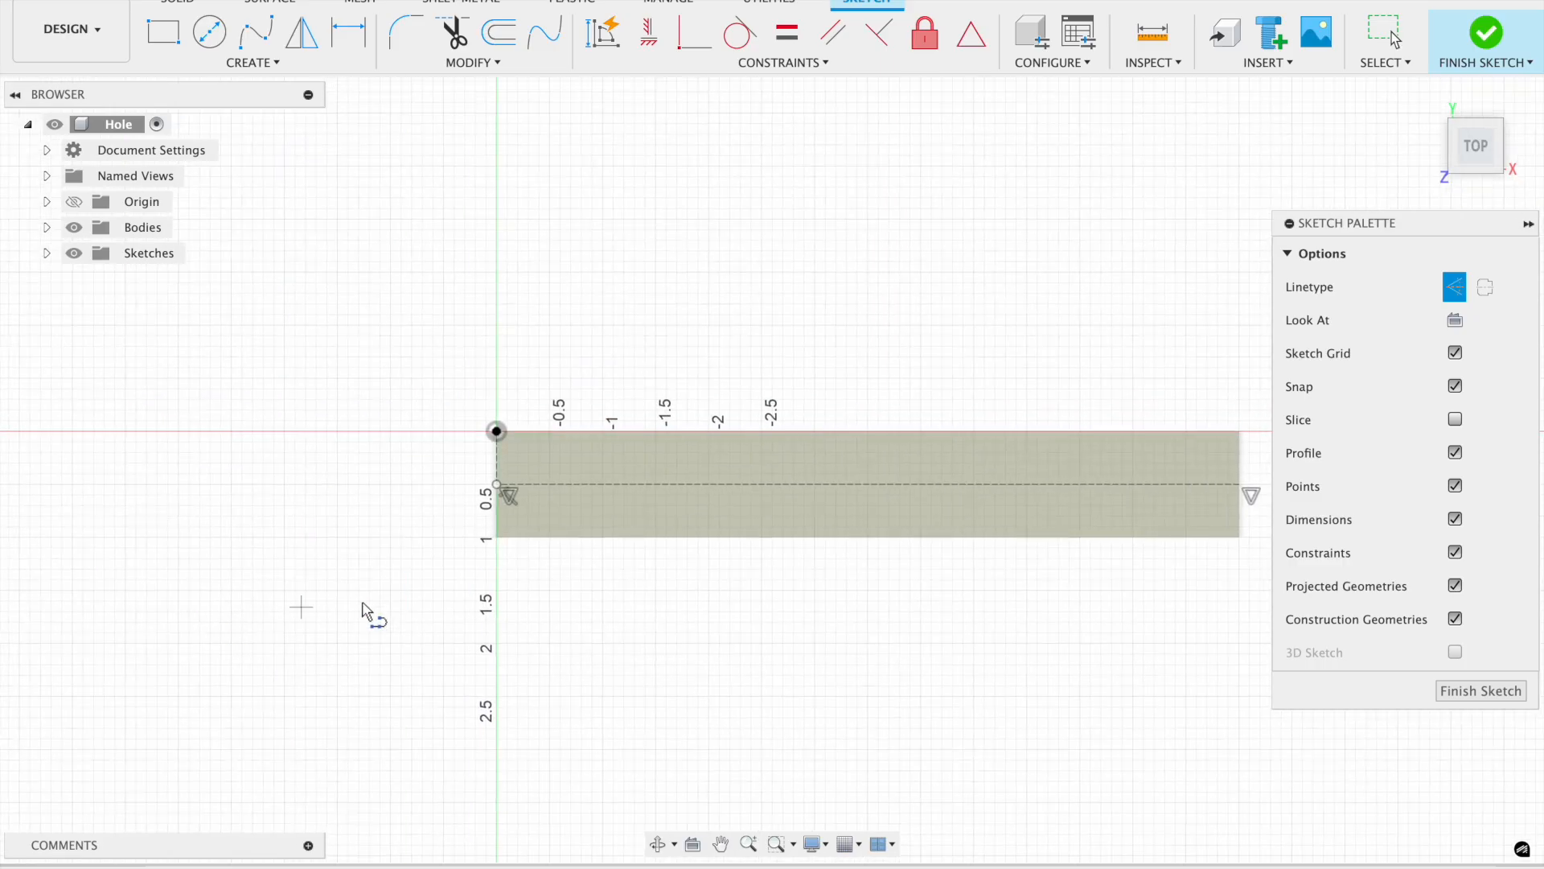
click(214, 69)
click(211, 291)
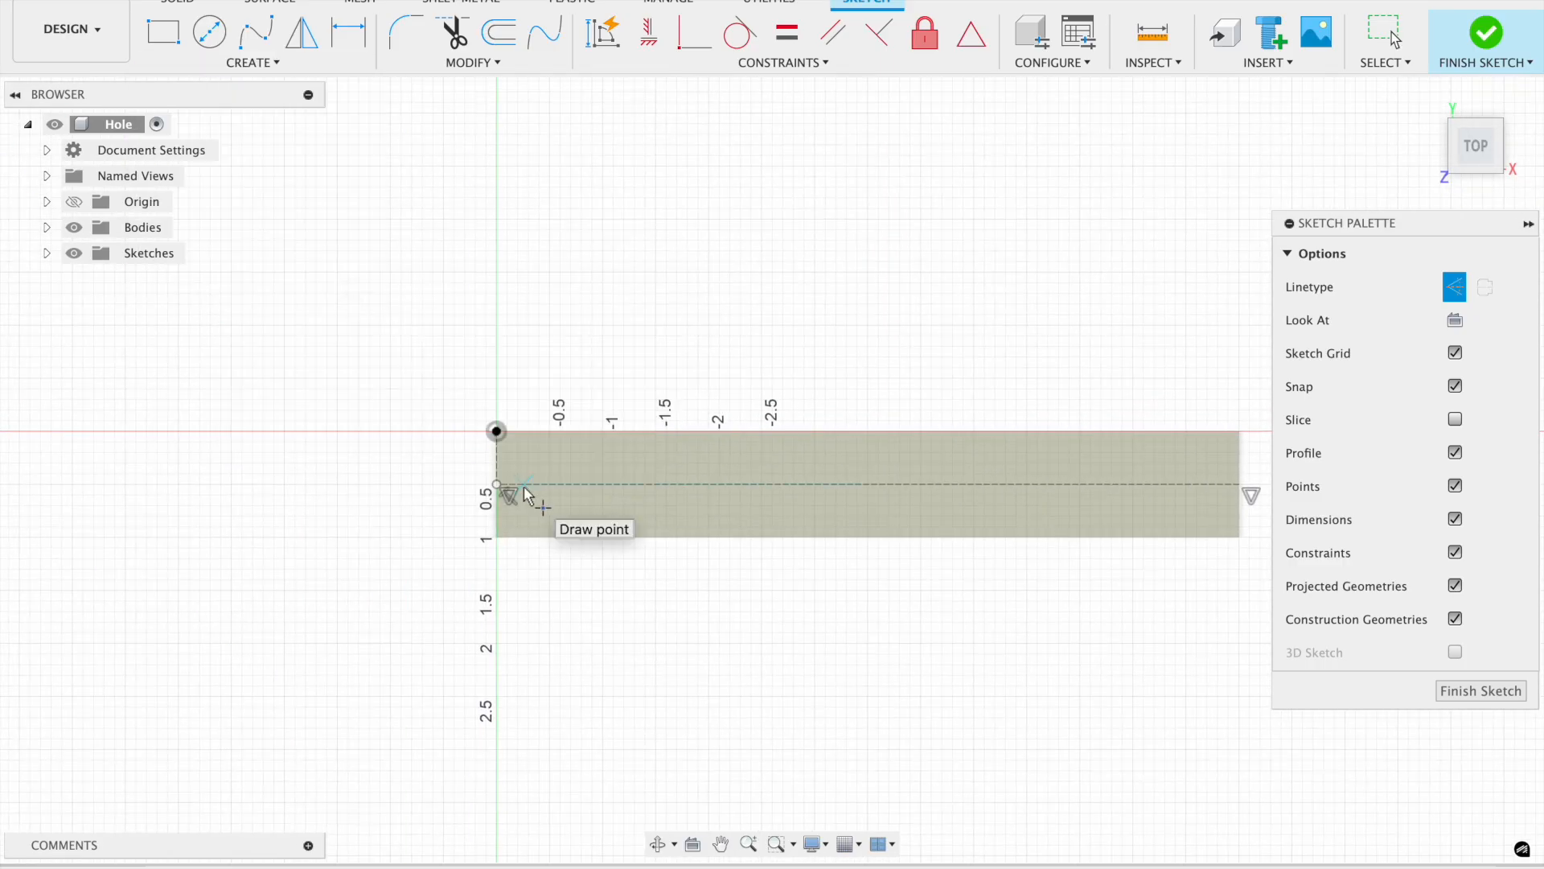
scroll(531, 498, up, 3)
scroll(538, 489, left, 5)
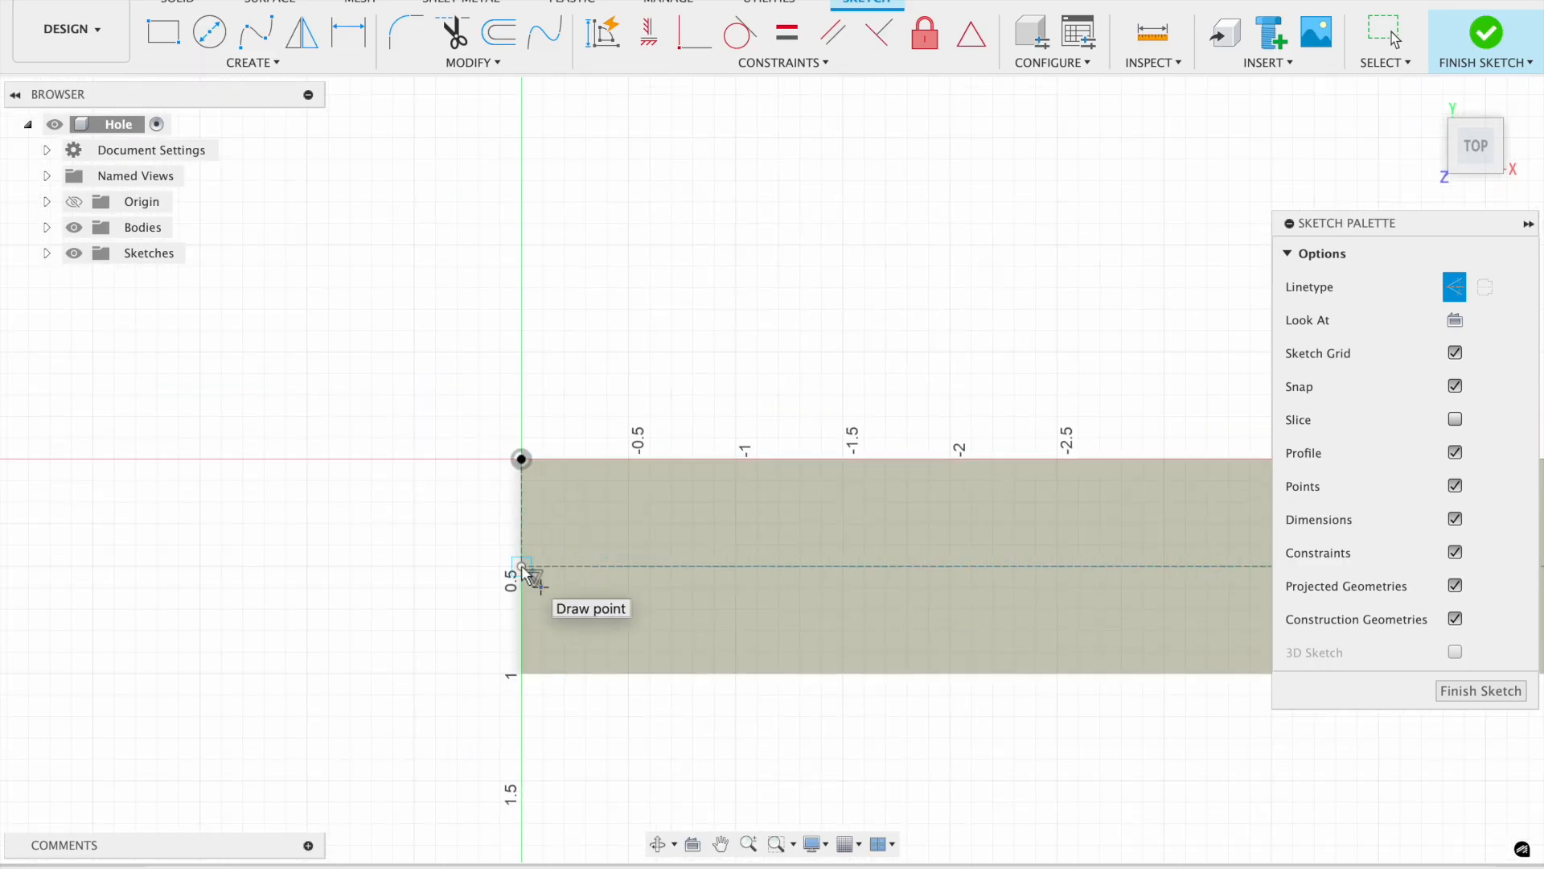
click(629, 566)
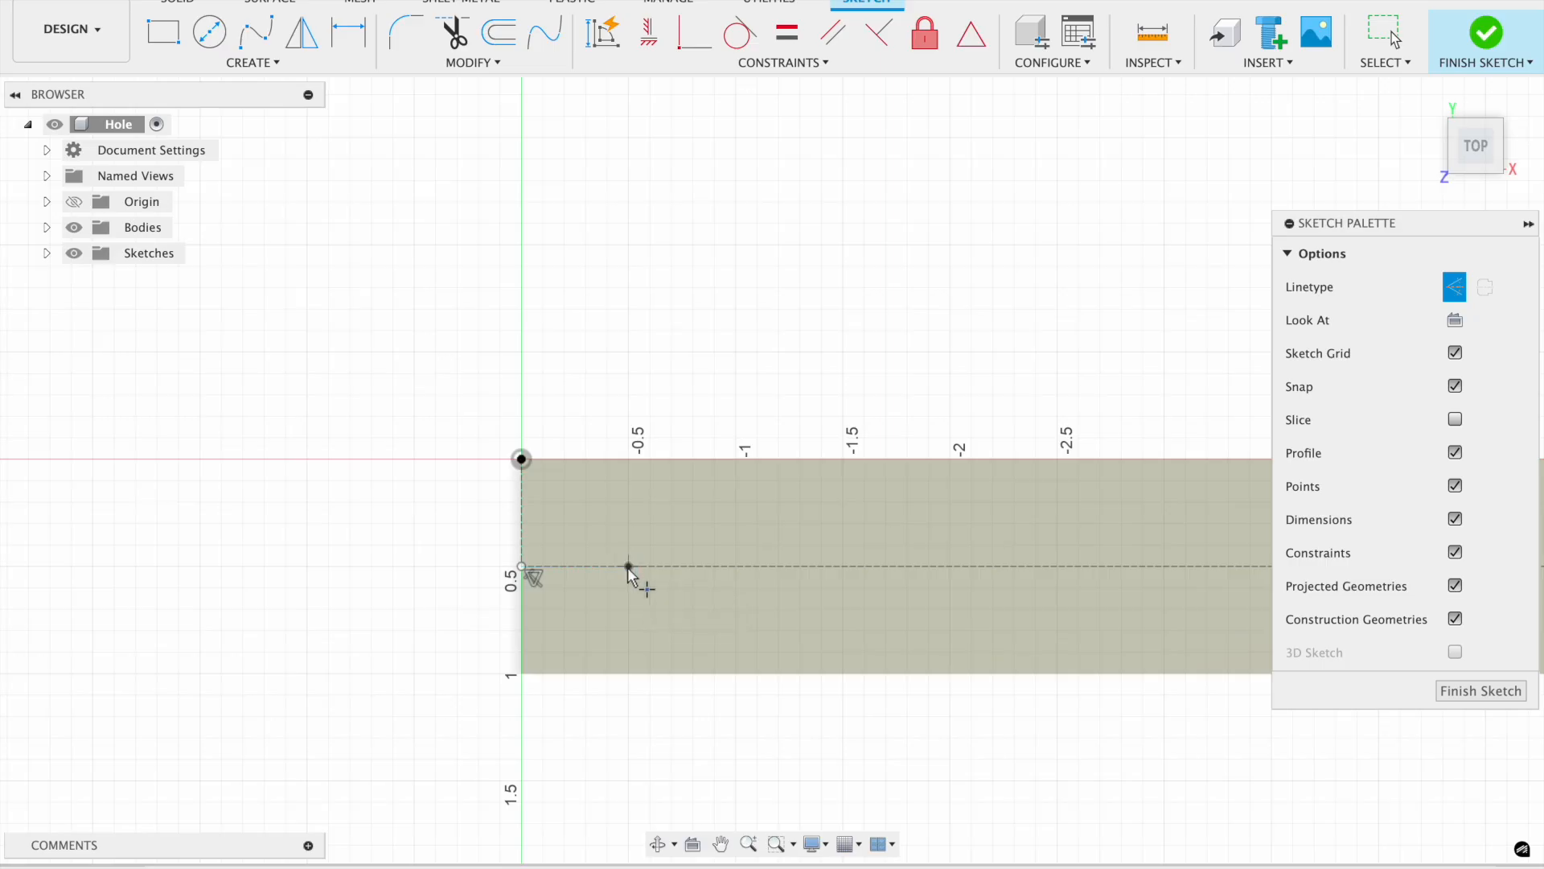
click(745, 566)
click(842, 566)
scroll(836, 575, right, 6)
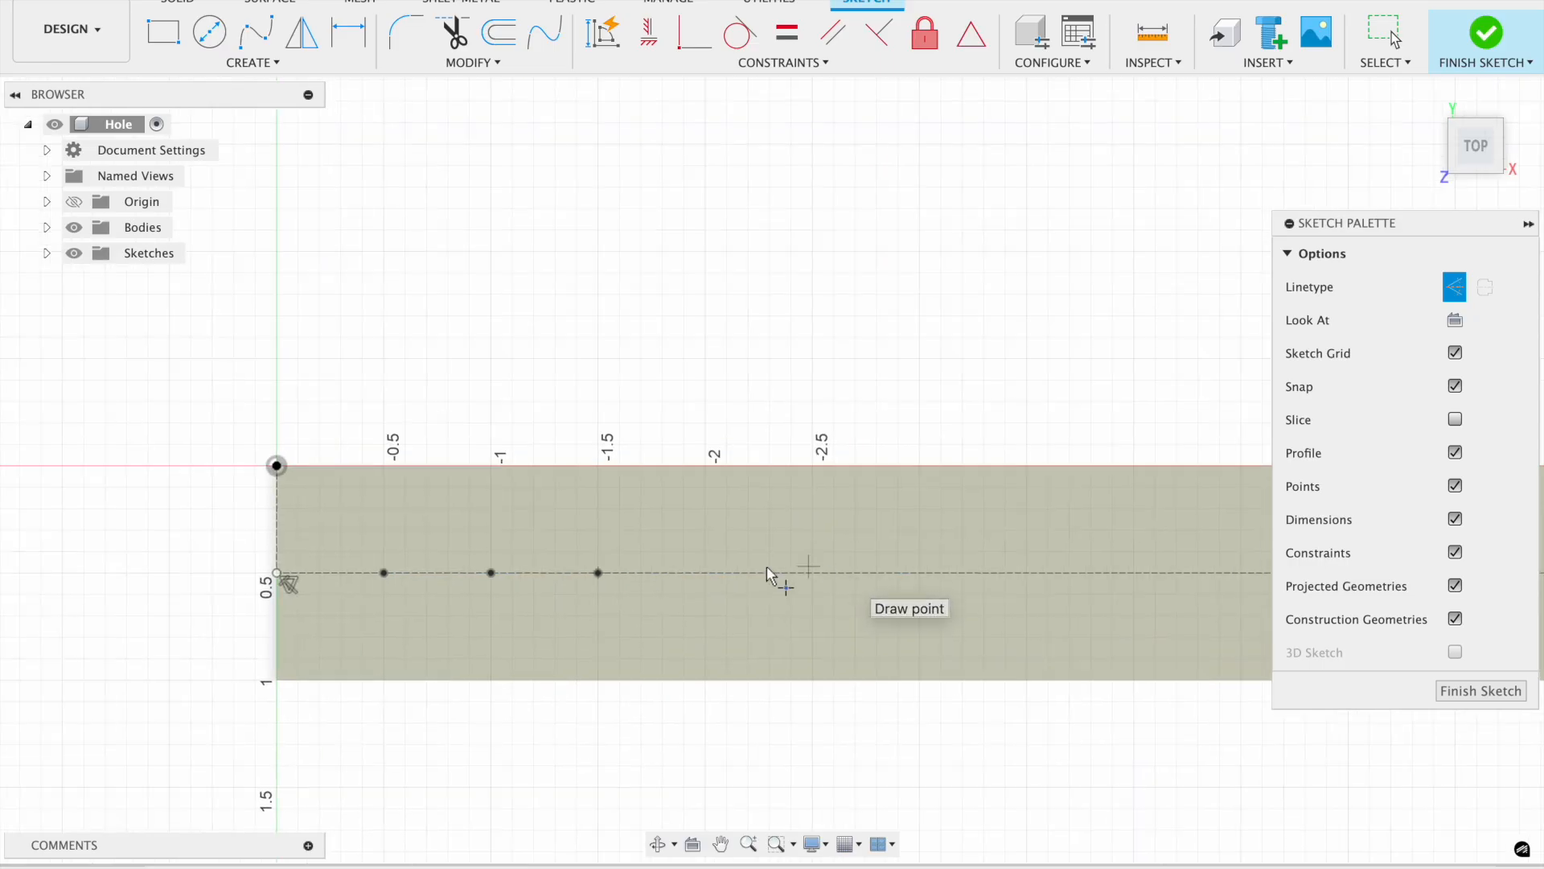
click(812, 573)
click(919, 572)
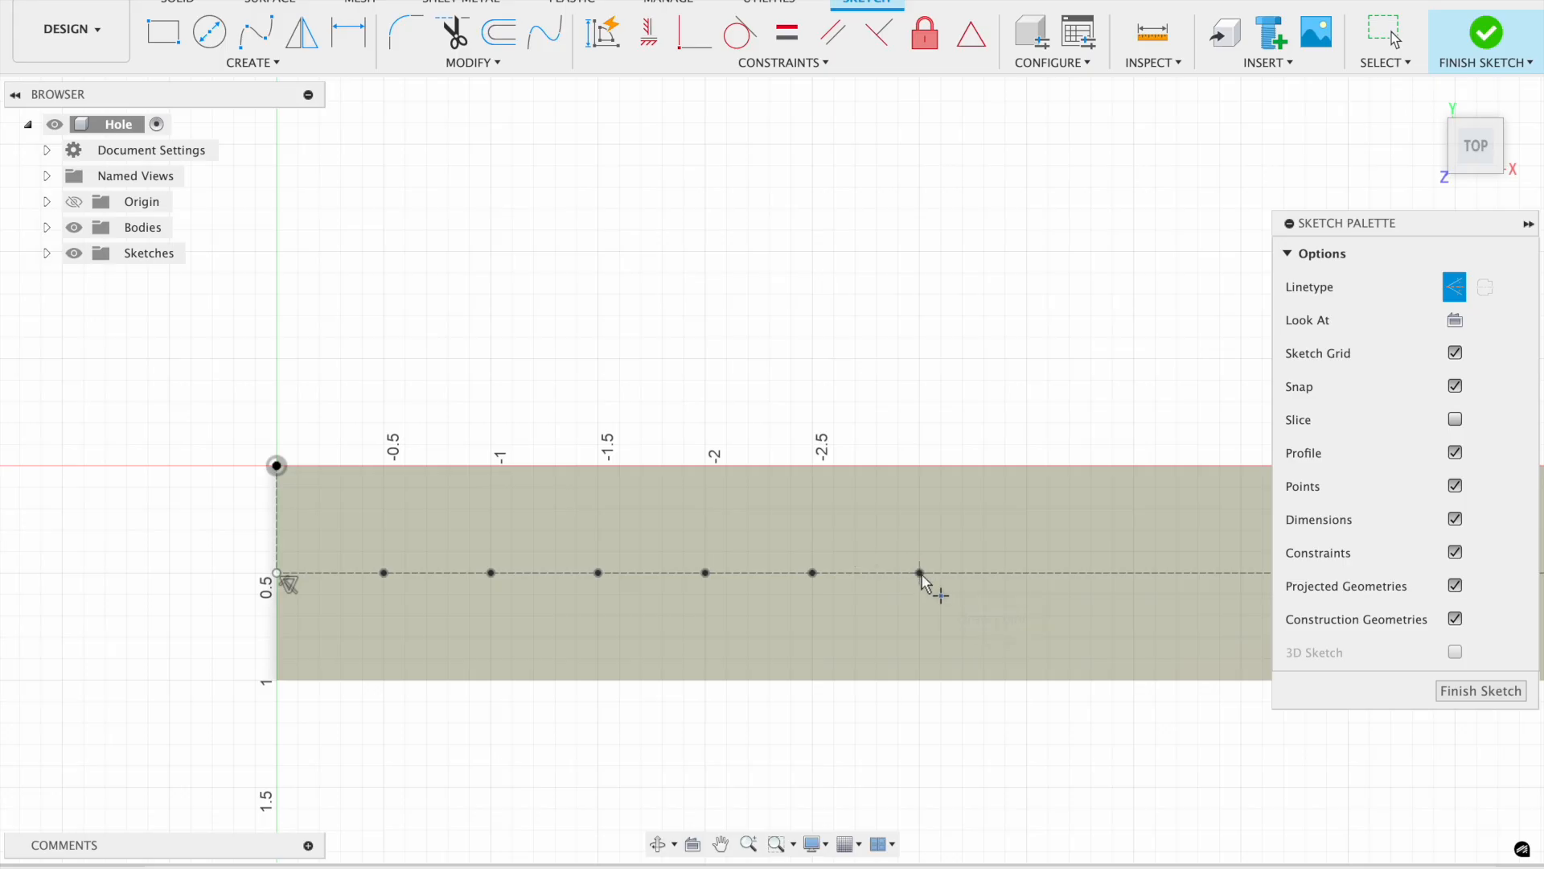
scroll(918, 579, right, 6)
click(771, 573)
click(877, 573)
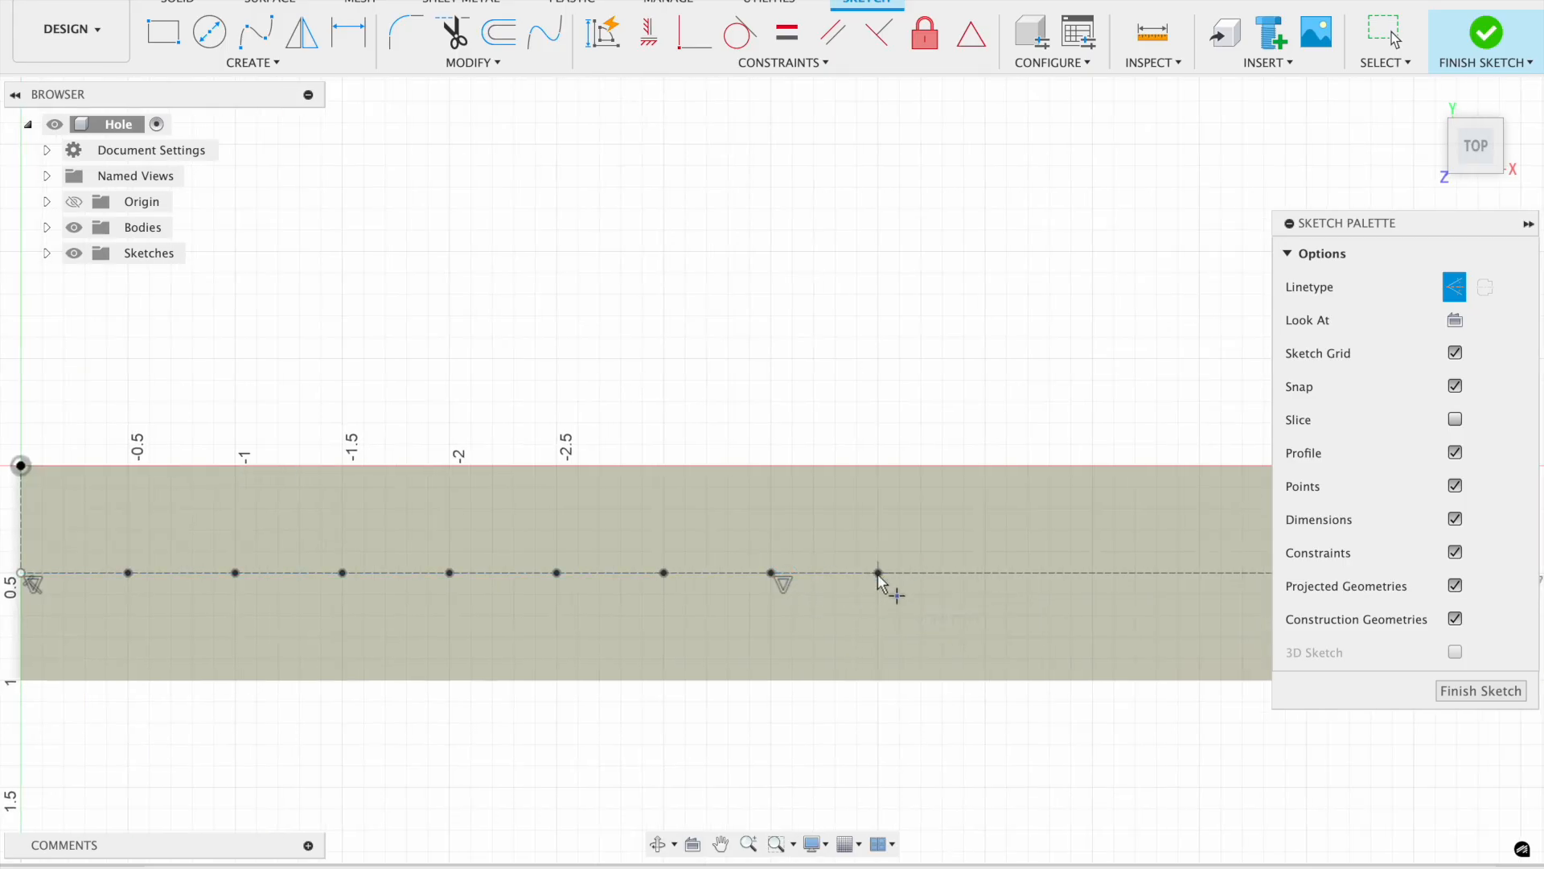
scroll(841, 578, right, 4)
click(924, 568)
scroll(924, 575, right, 4)
click(865, 577)
click(972, 577)
click(1083, 577)
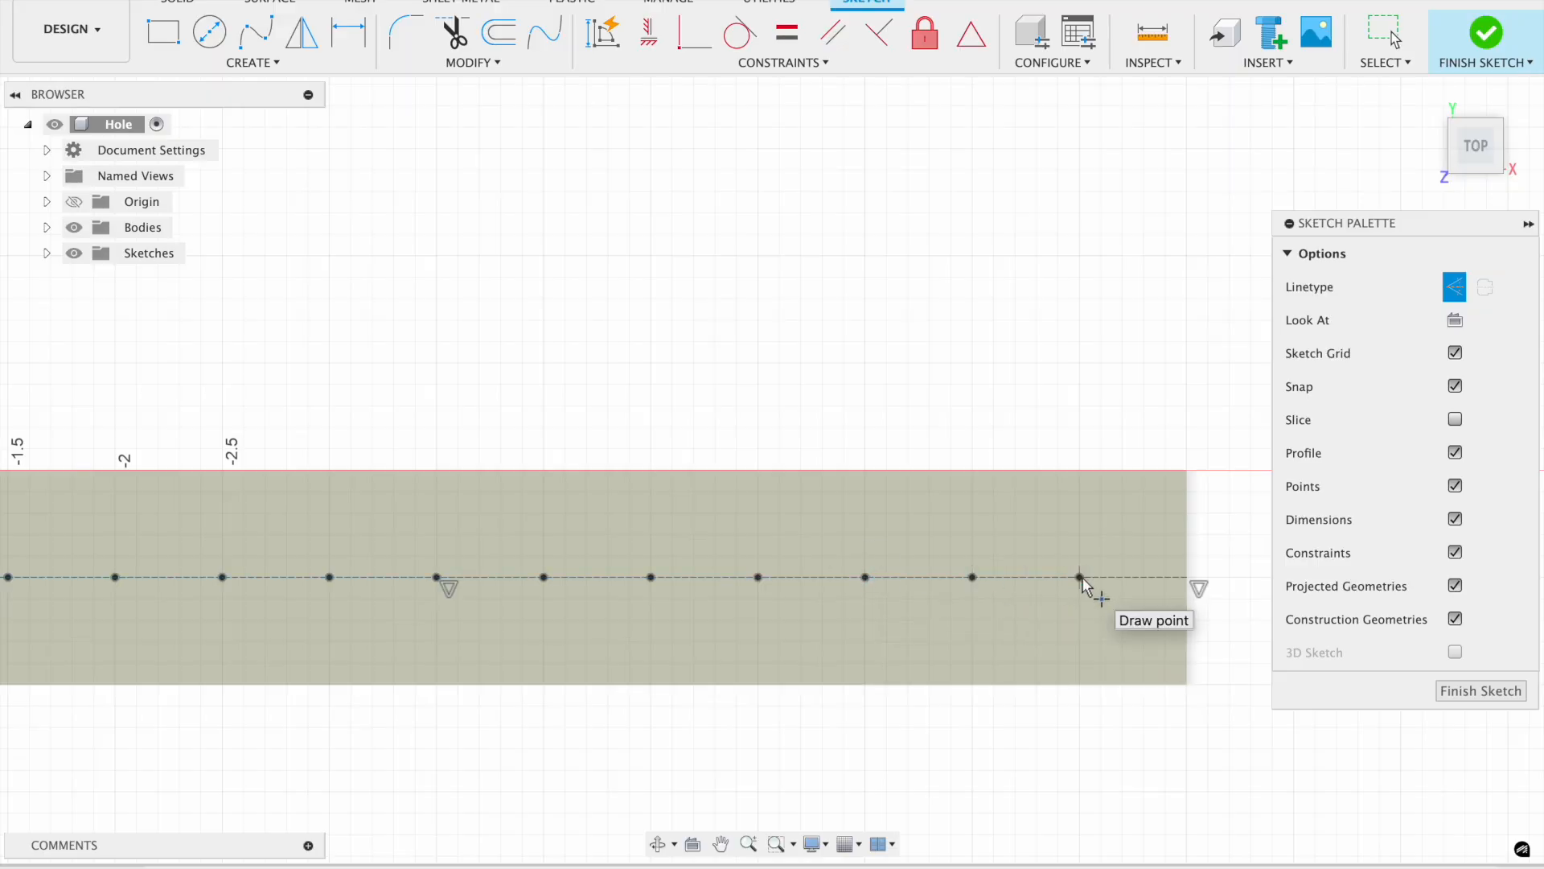
click(1486, 40)
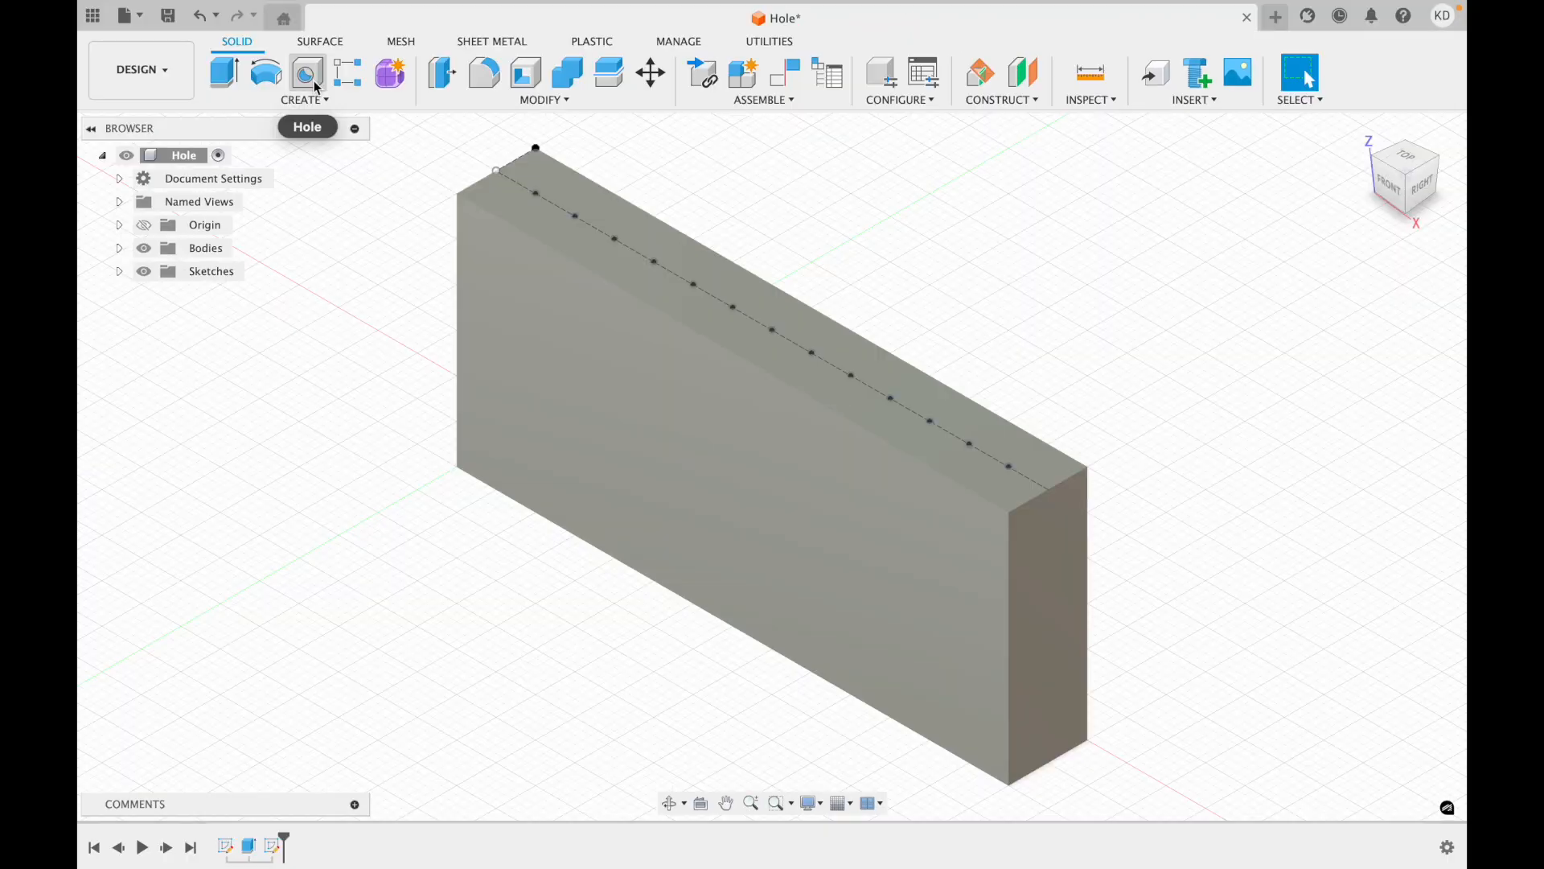
Create a simple 2.5 in deep hole on the top face at the point nearest the block's end.
click(313, 81)
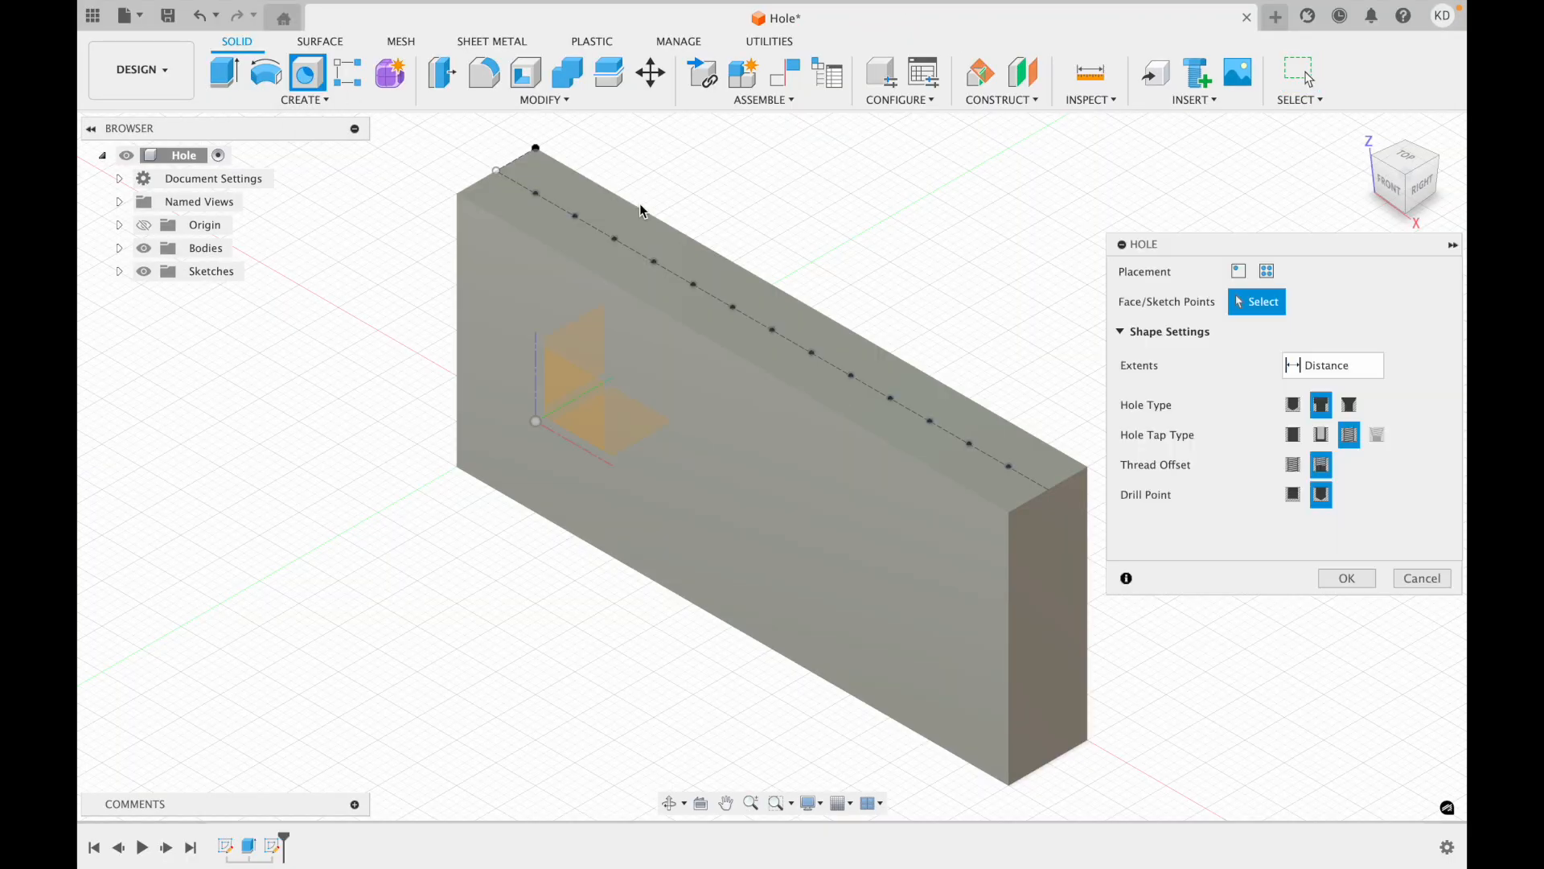
click(1239, 271)
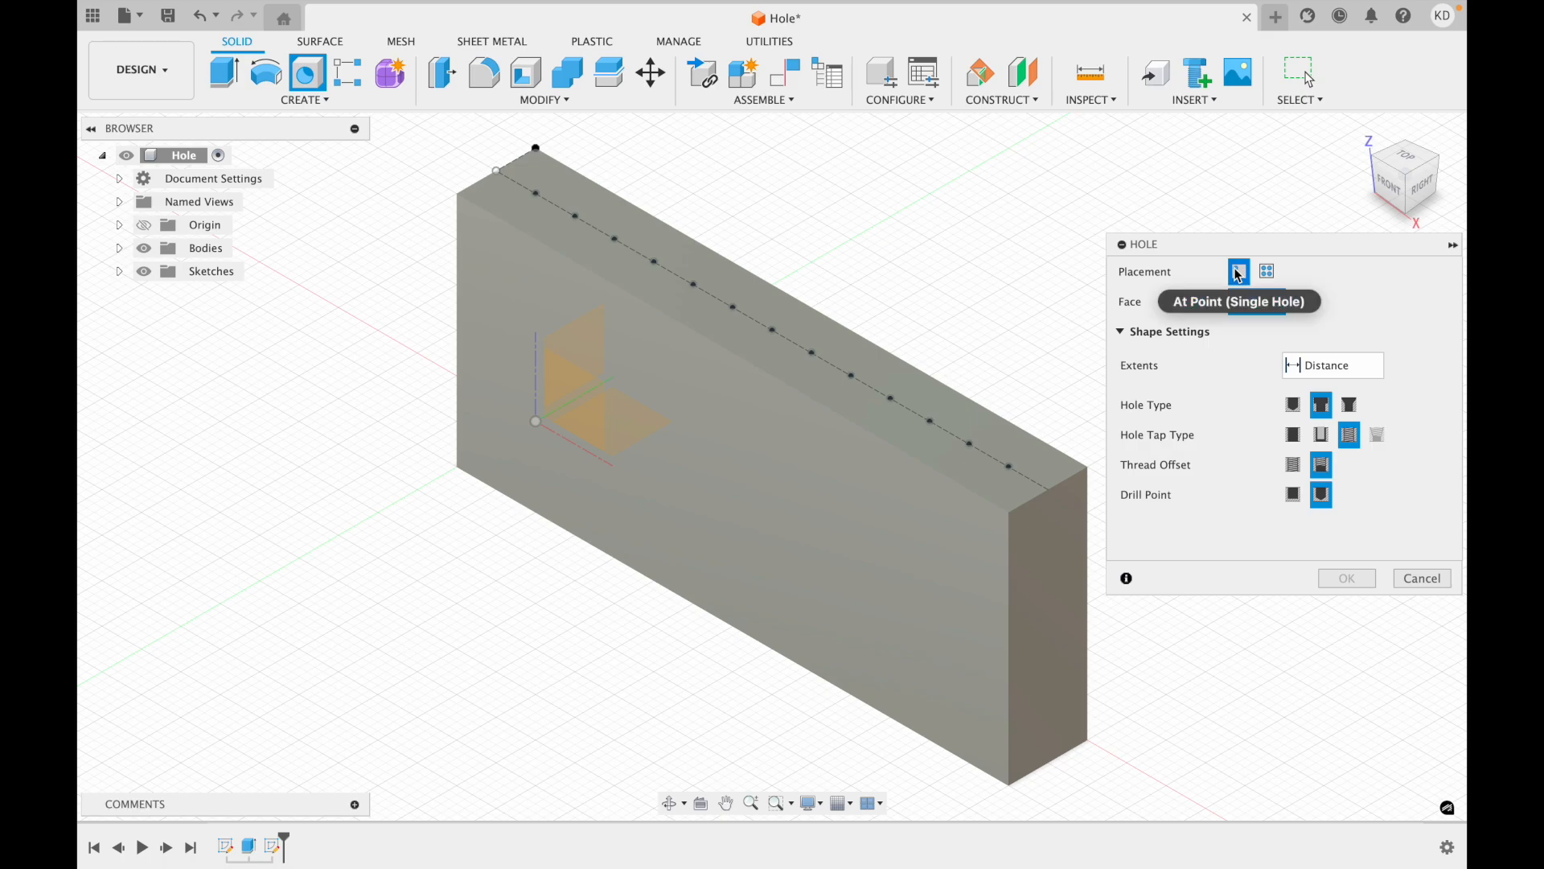
click(1009, 467)
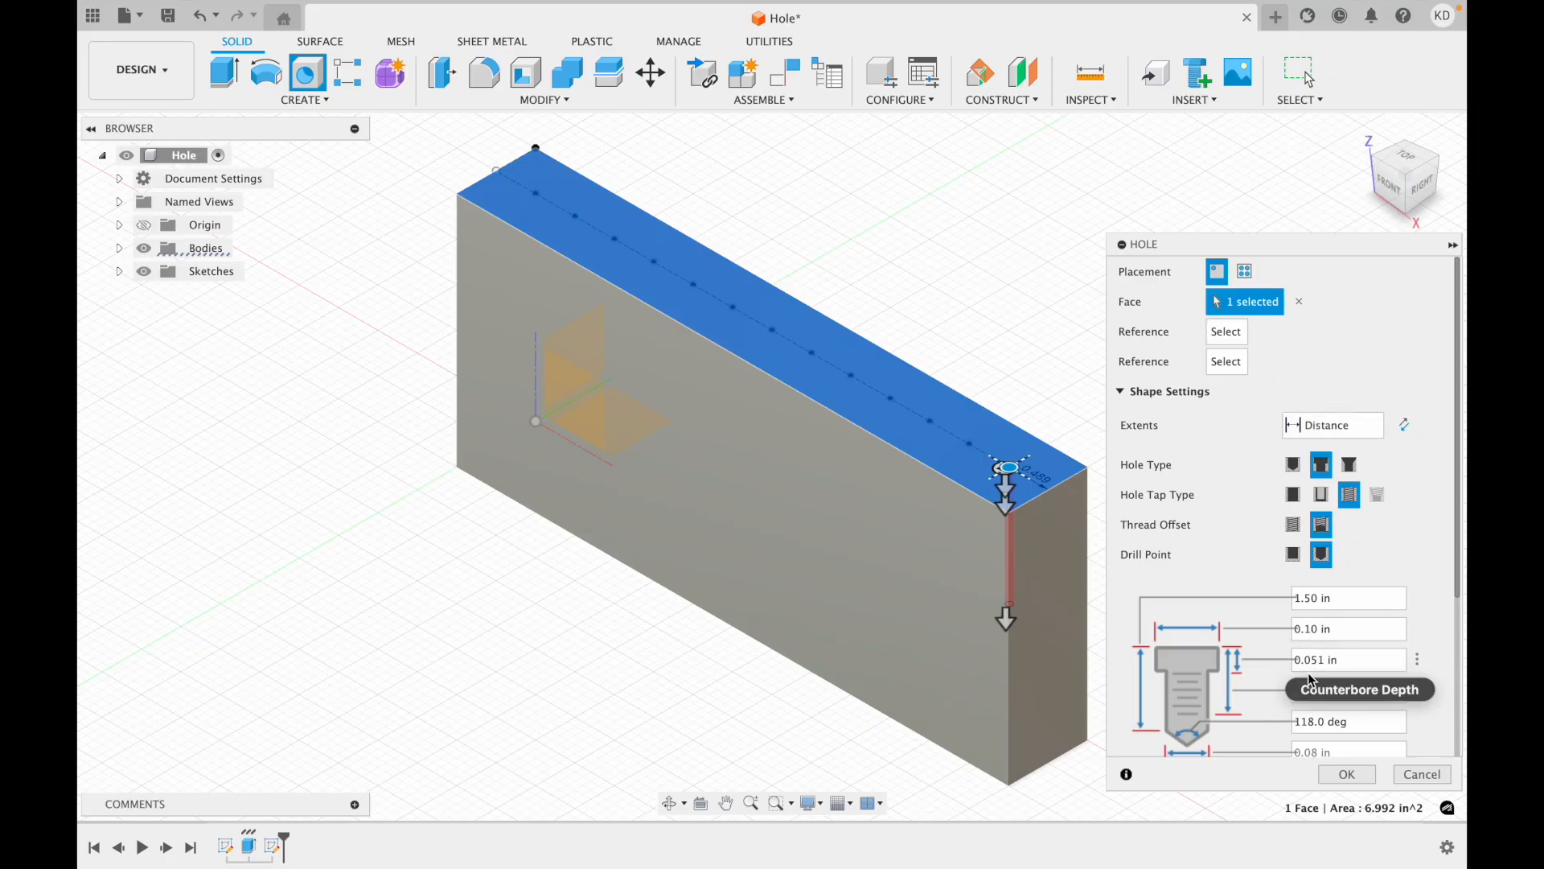
scroll(1257, 661, down, 5)
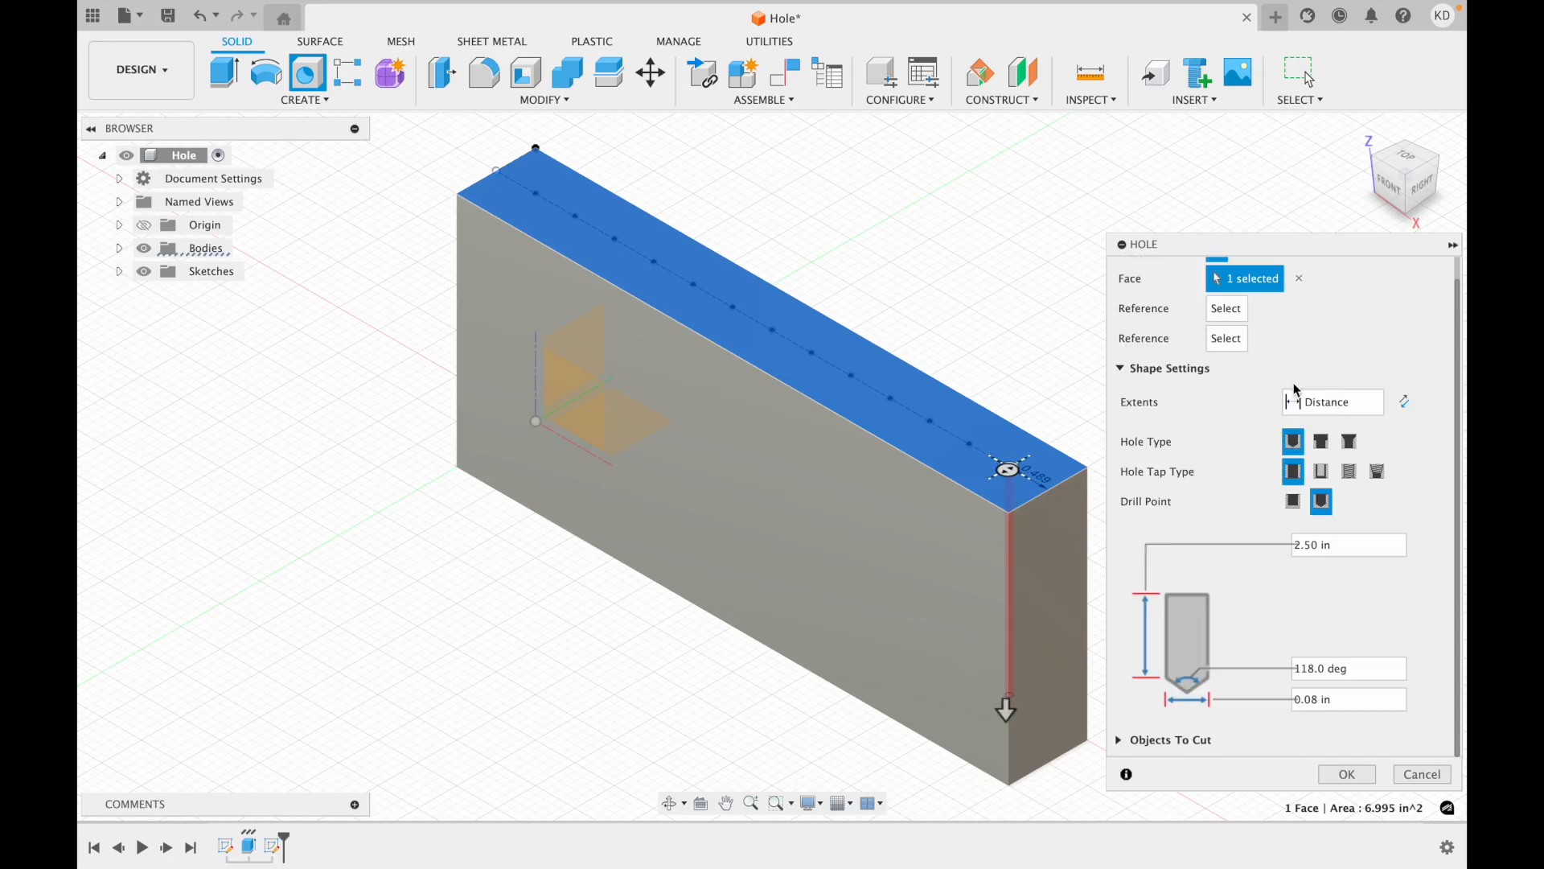
click(1348, 774)
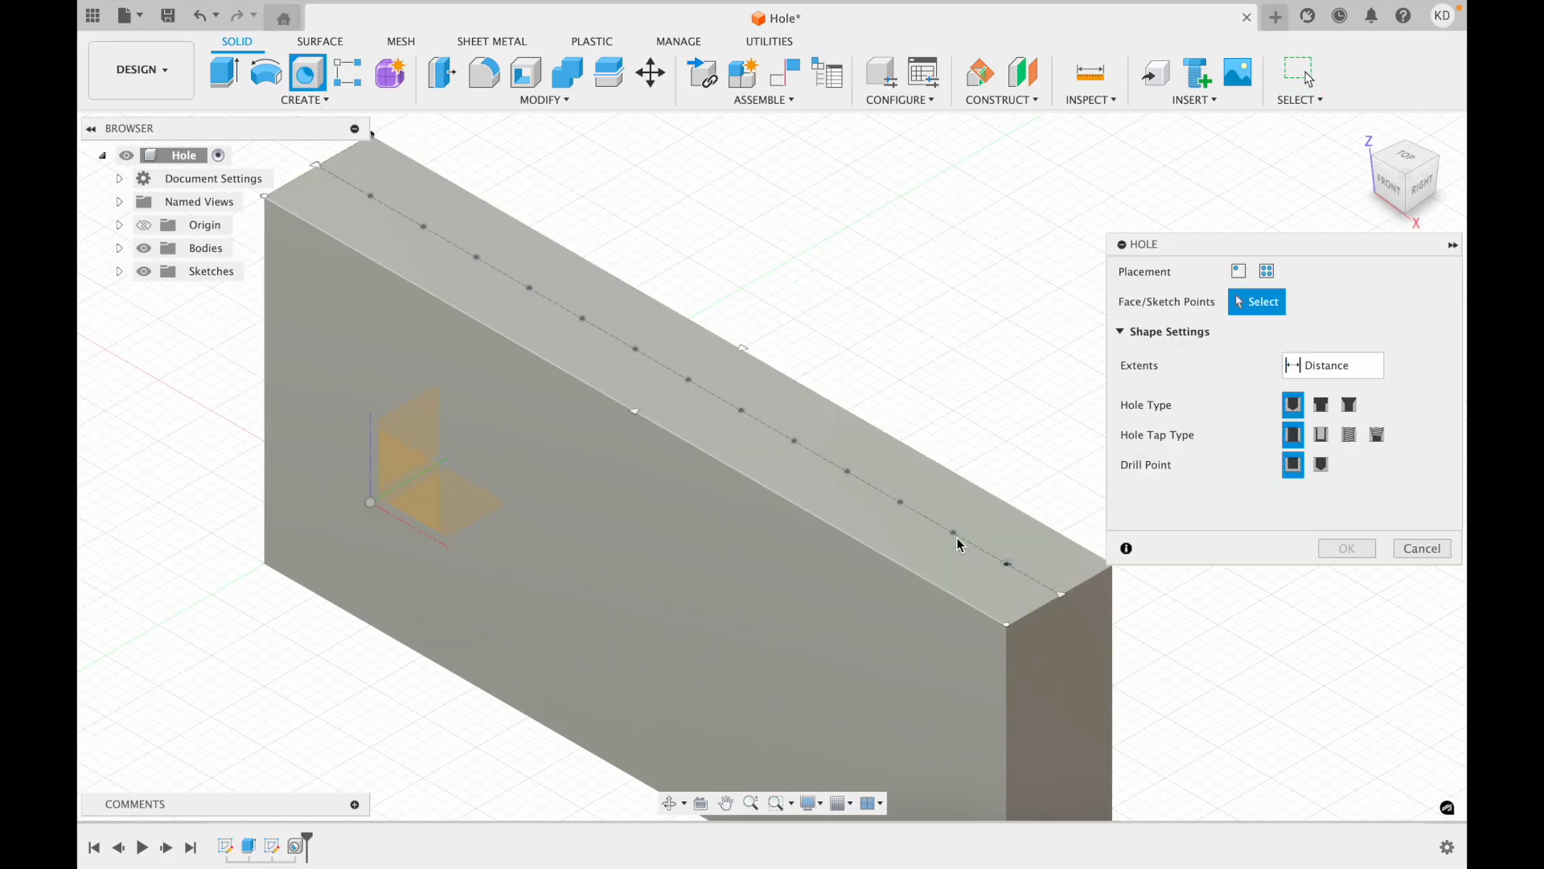
Add a clearance hole with an angled drill point at the next sketch point.
click(953, 532)
click(1321, 471)
click(1322, 501)
click(1347, 775)
Add an M1.6 clearance hole for a socket head cap screw at the third point.
click(900, 502)
key(h)
click(1321, 435)
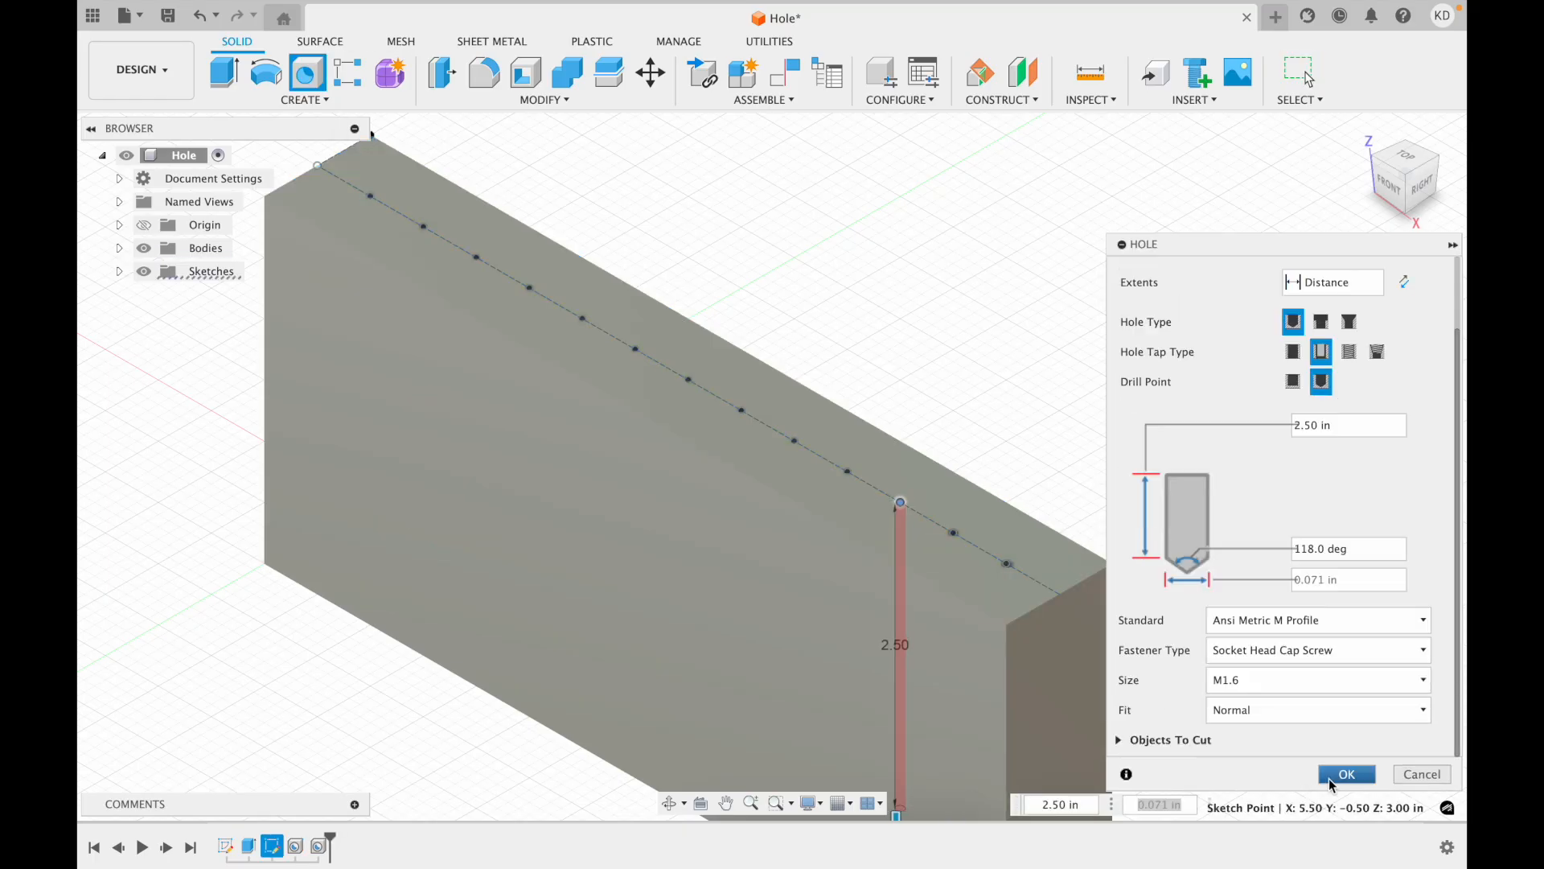
click(1343, 776)
Add a simple hole with an angled drill point at the fourth point.
key(h)
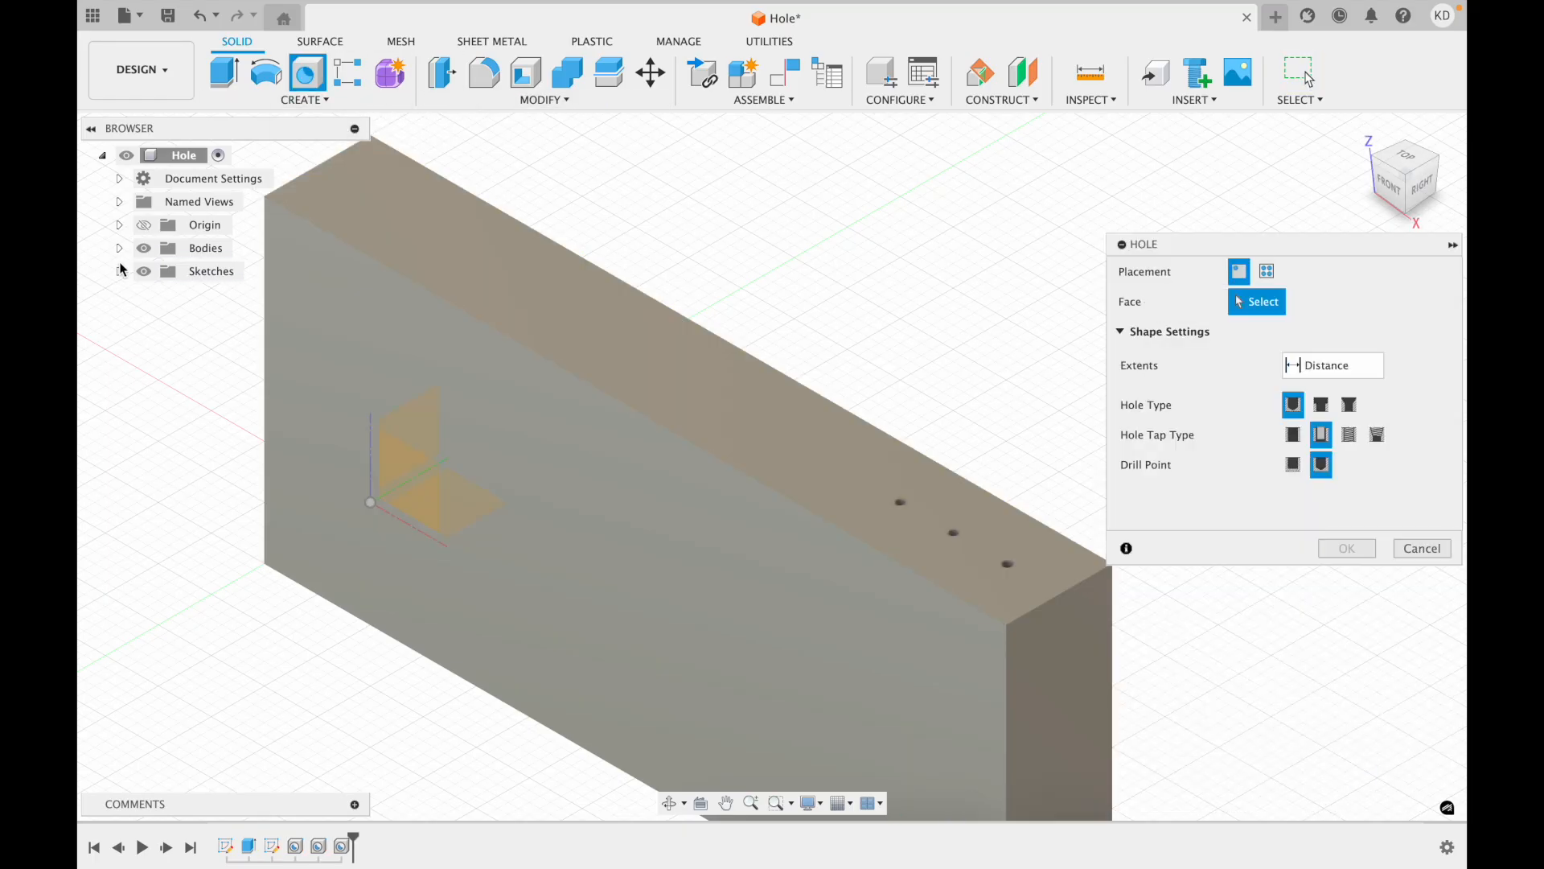
click(862, 491)
drag(749, 387, 800, 416)
click(1321, 464)
click(1346, 774)
Switch Hole placement to sketch points and create a tapped counterbore hole at the next point.
click(308, 74)
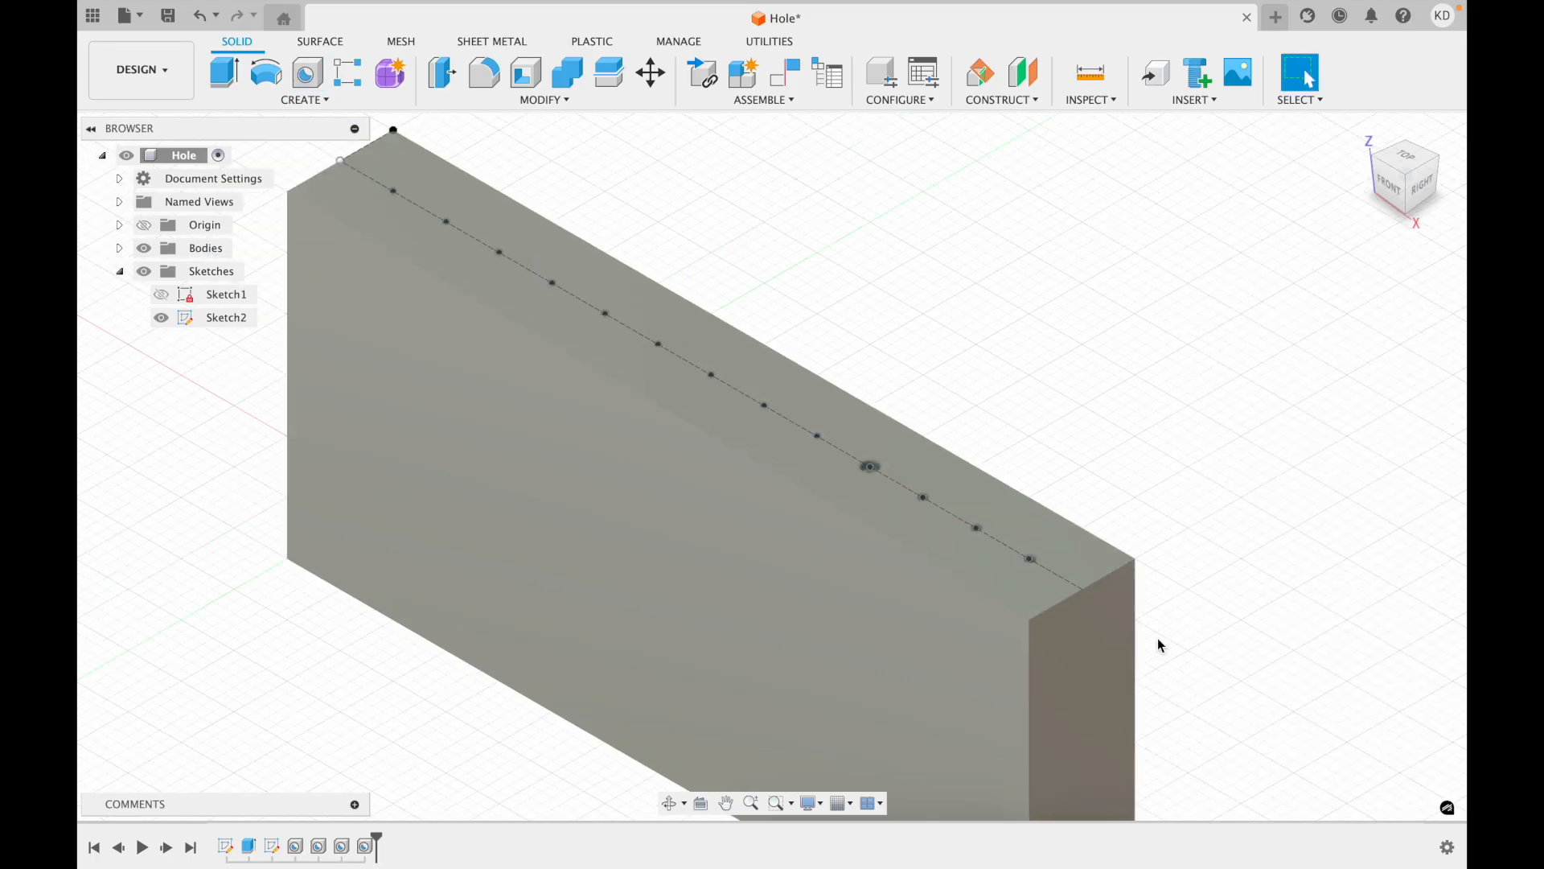
click(819, 437)
click(1267, 271)
click(819, 437)
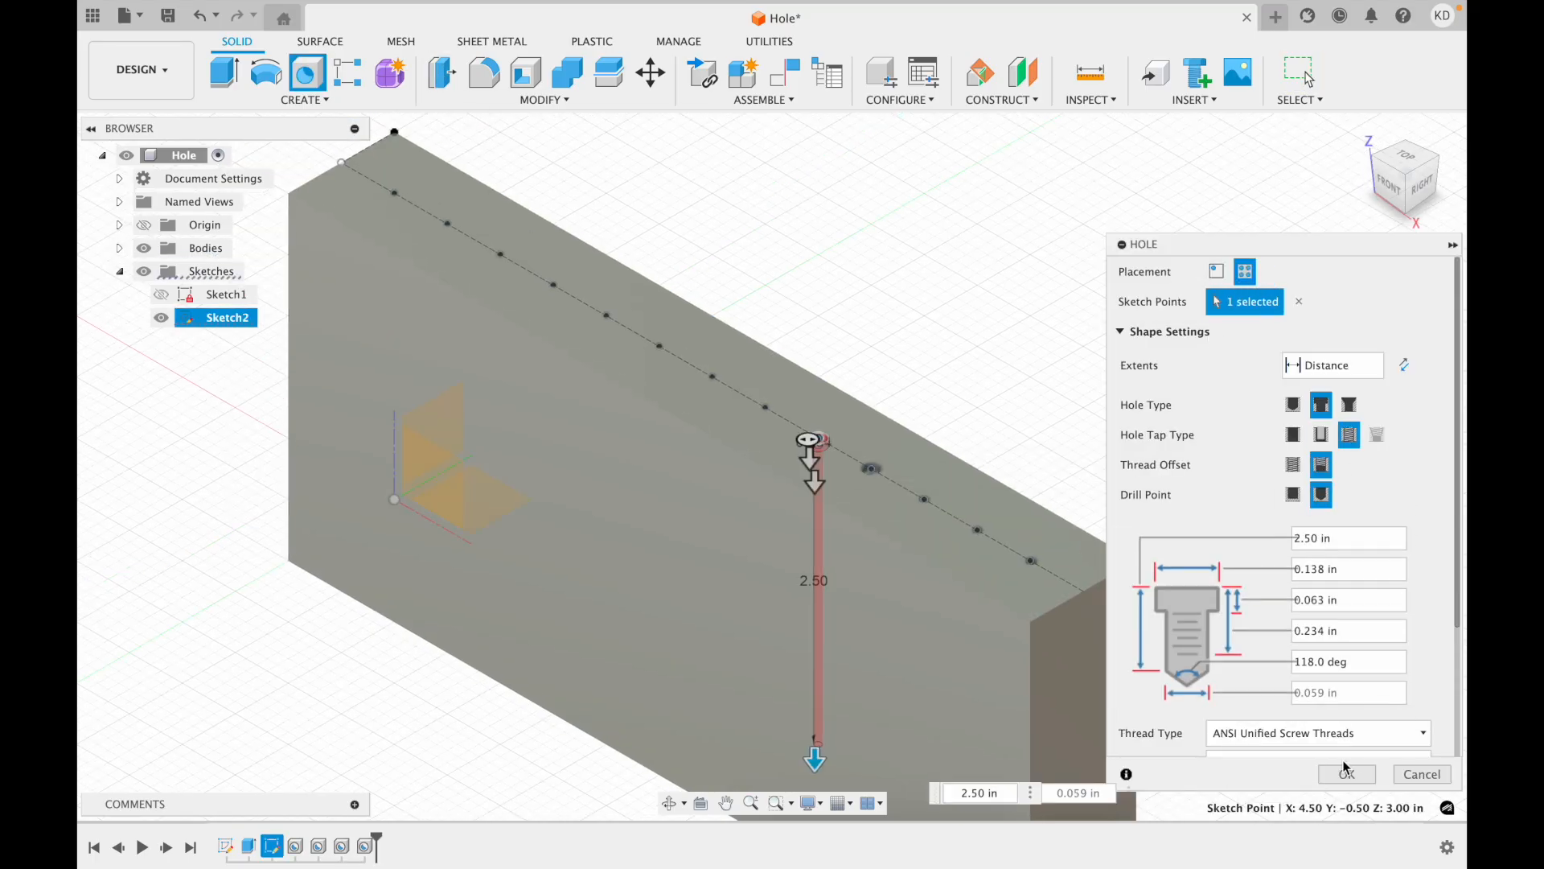
key(Return)
Create a countersunk taper-tapped 1/16 NPT hole at the next sketch point.
middle_drag(1059, 561, 1112, 638)
key(h)
click(819, 484)
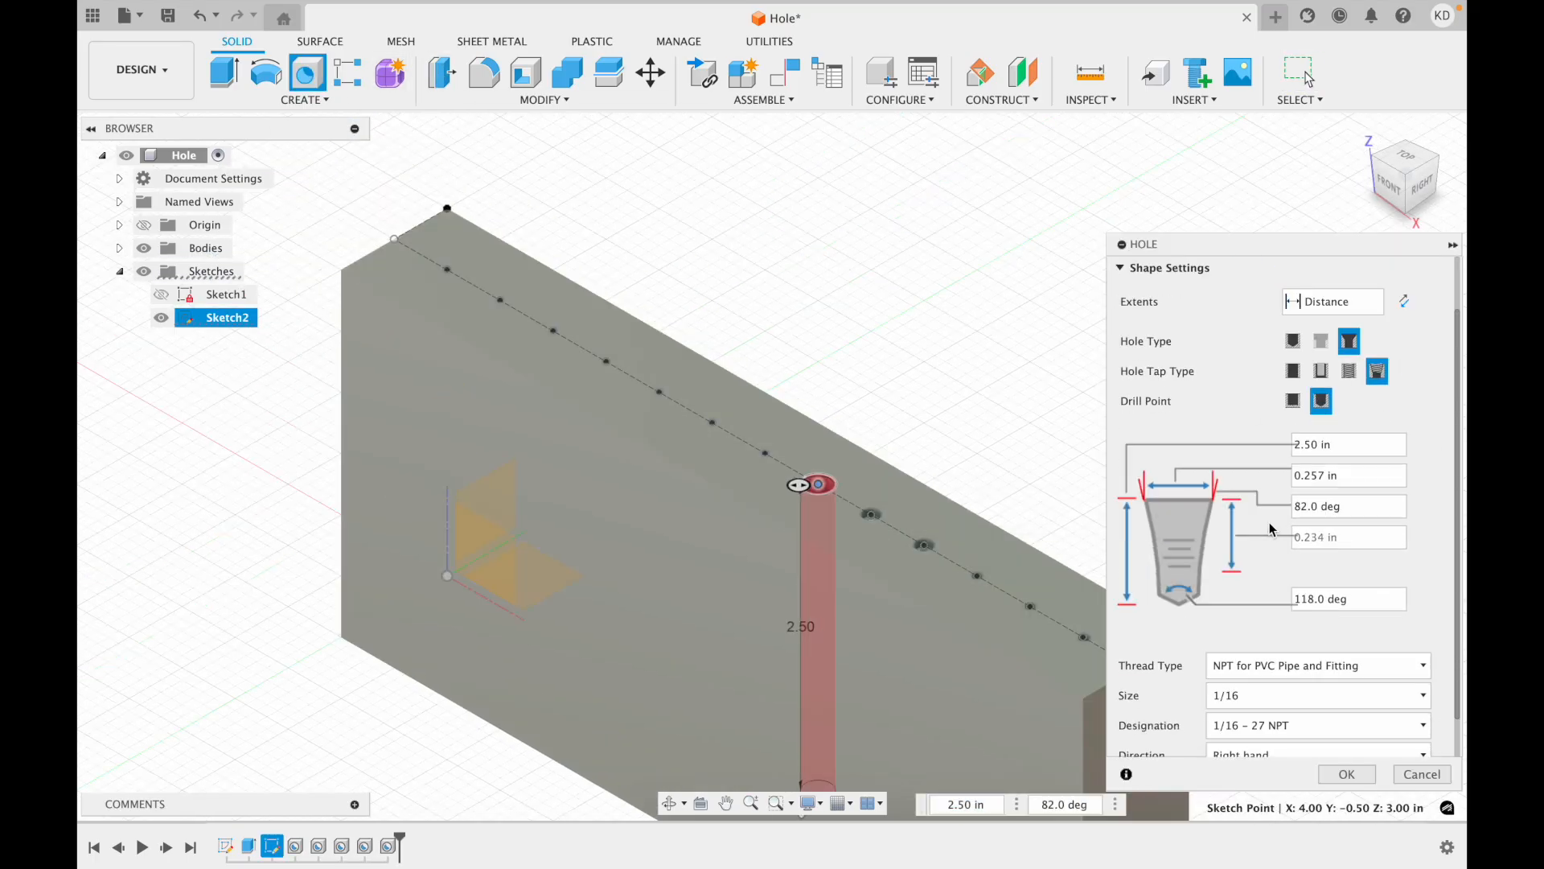
key(Return)
Create another hole with the same settings at the following sketch point.
middle_drag(819, 483, 854, 548)
key(h)
click(801, 517)
key(Return)
Create a countersunk clearance hole for a flat head machine screw at the next point.
key(h)
click(743, 489)
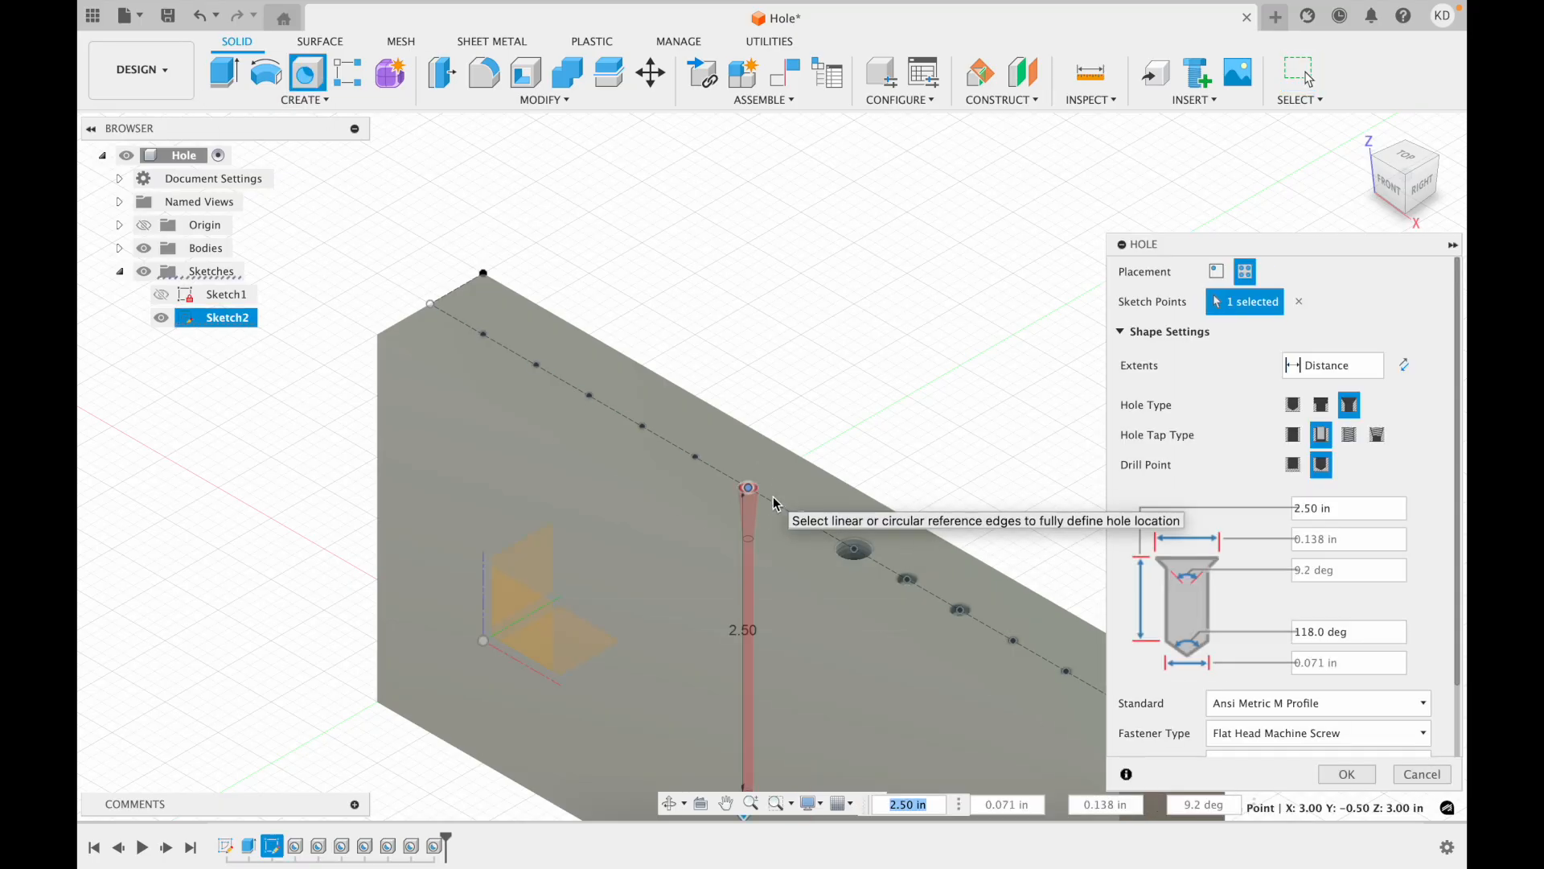
middle_drag(638, 394, 682, 389)
key(Return)
Create a countersunk taper-tapped hole at the next sketch point.
click(309, 76)
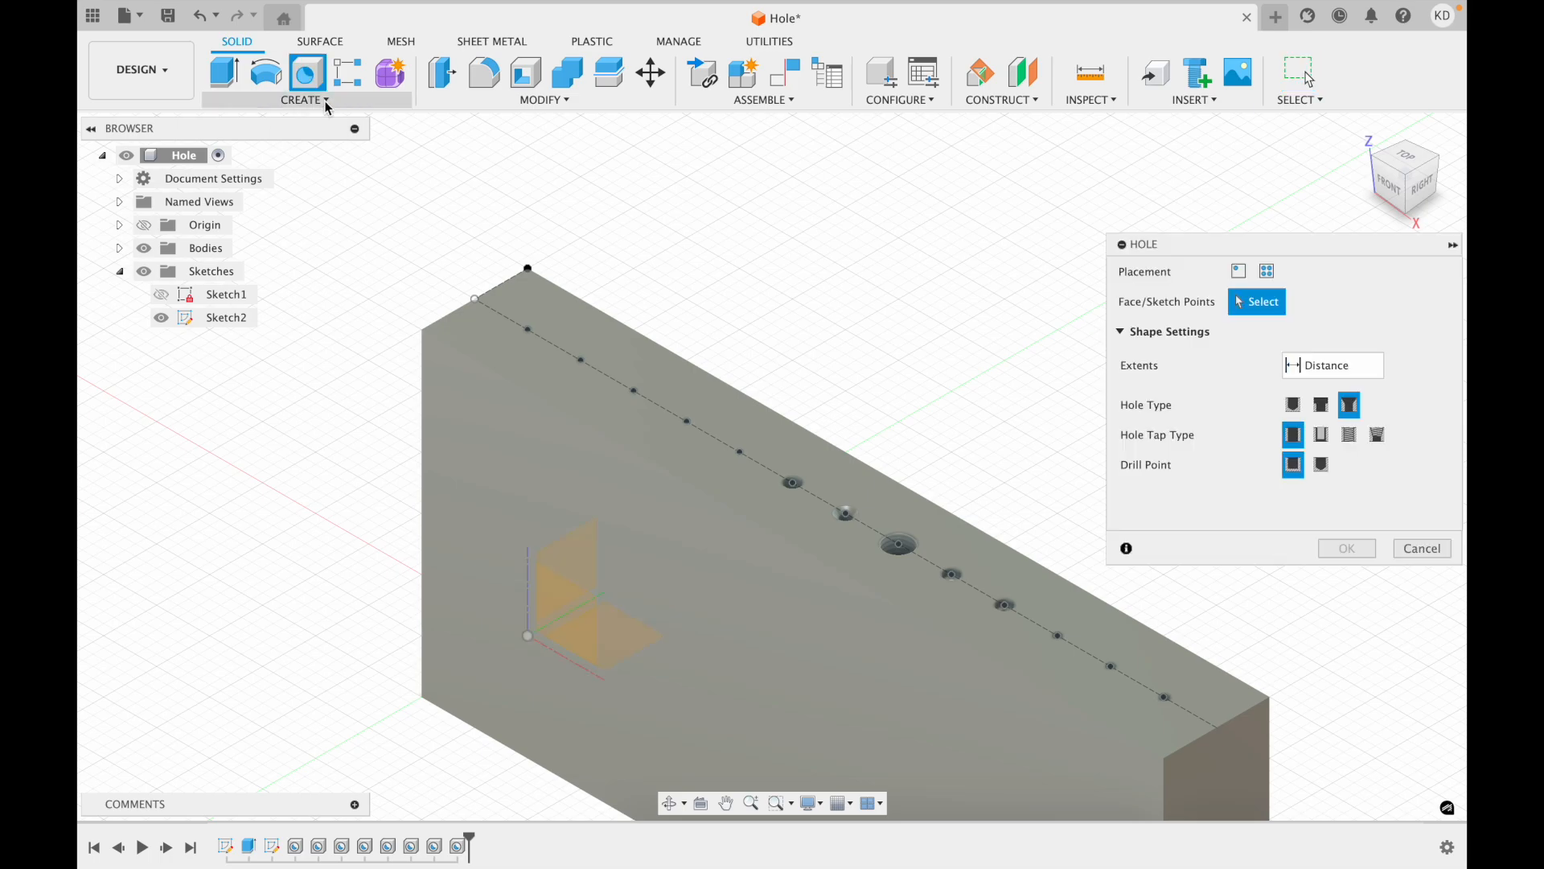
click(740, 452)
click(1377, 435)
click(1342, 777)
Create a countersunk tapped hole at the next sketch point.
middle_drag(805, 386, 853, 458)
click(309, 74)
click(735, 494)
click(1349, 435)
scroll(1332, 684, down, 3)
click(1347, 774)
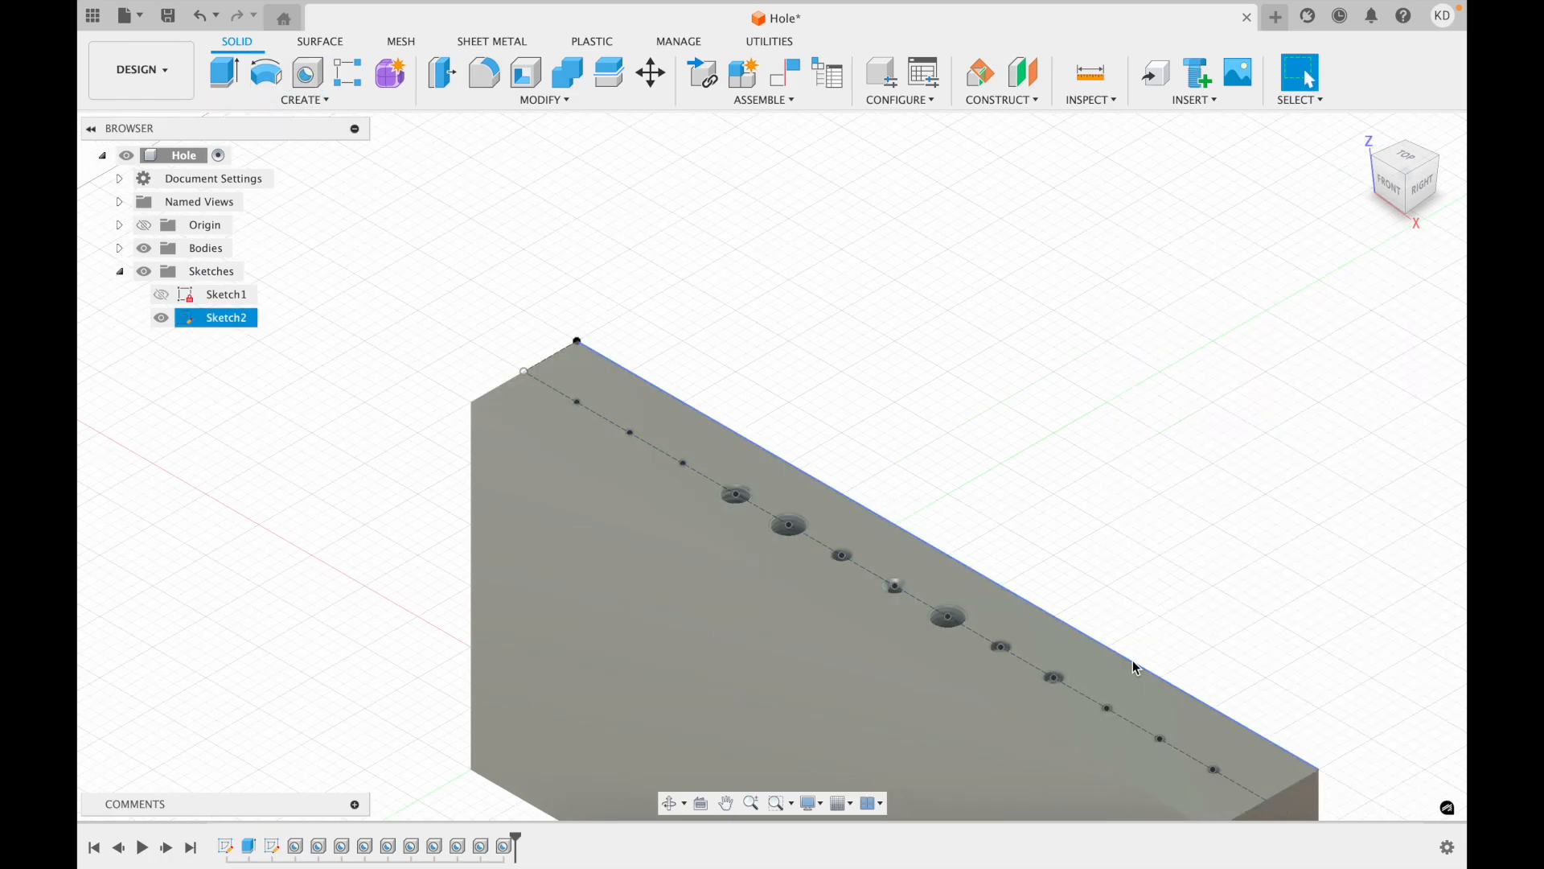
Create a counterbored taper-tapped hole at the next sketch point.
key(h)
click(683, 463)
click(1377, 435)
click(1321, 405)
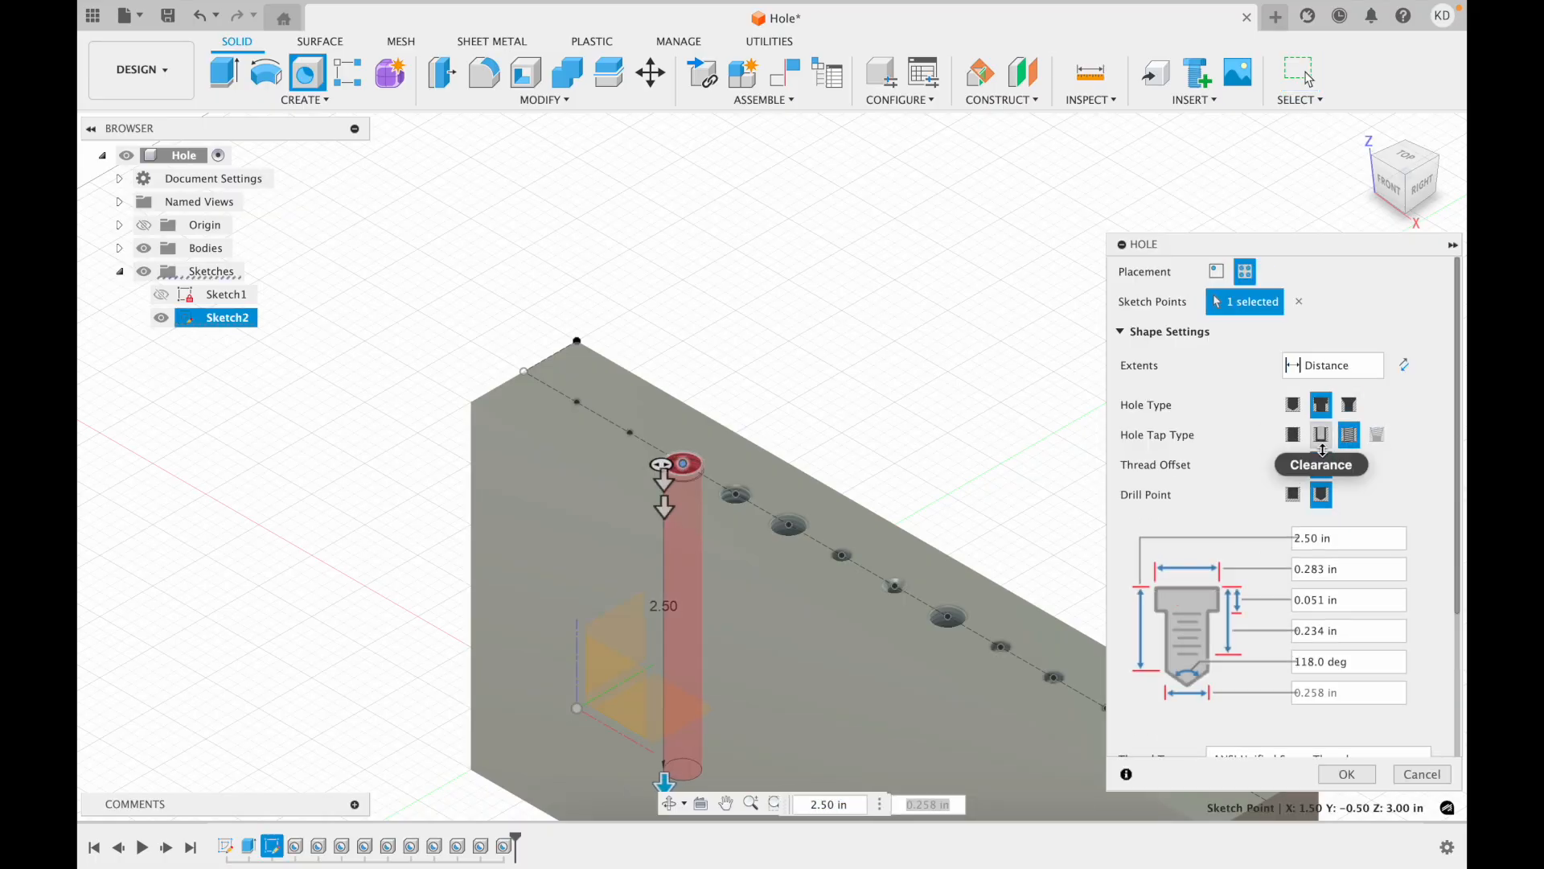
click(1345, 774)
Create a countersunk tapped hole with ANSI Unified Screw Threads at the next point.
middle_drag(640, 446, 702, 494)
key(h)
click(692, 480)
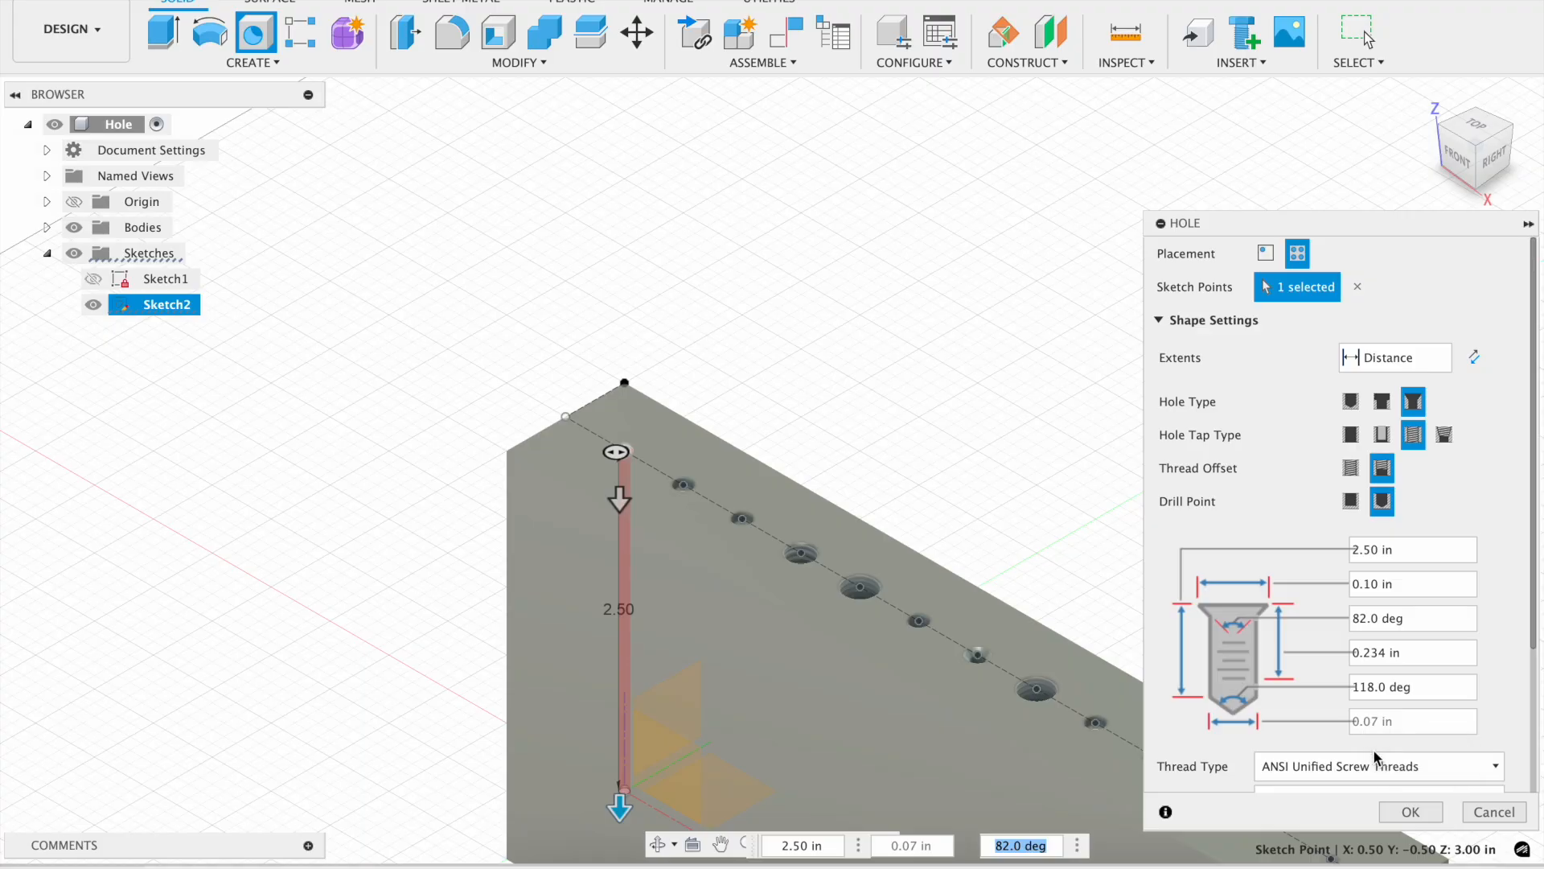
click(1411, 812)
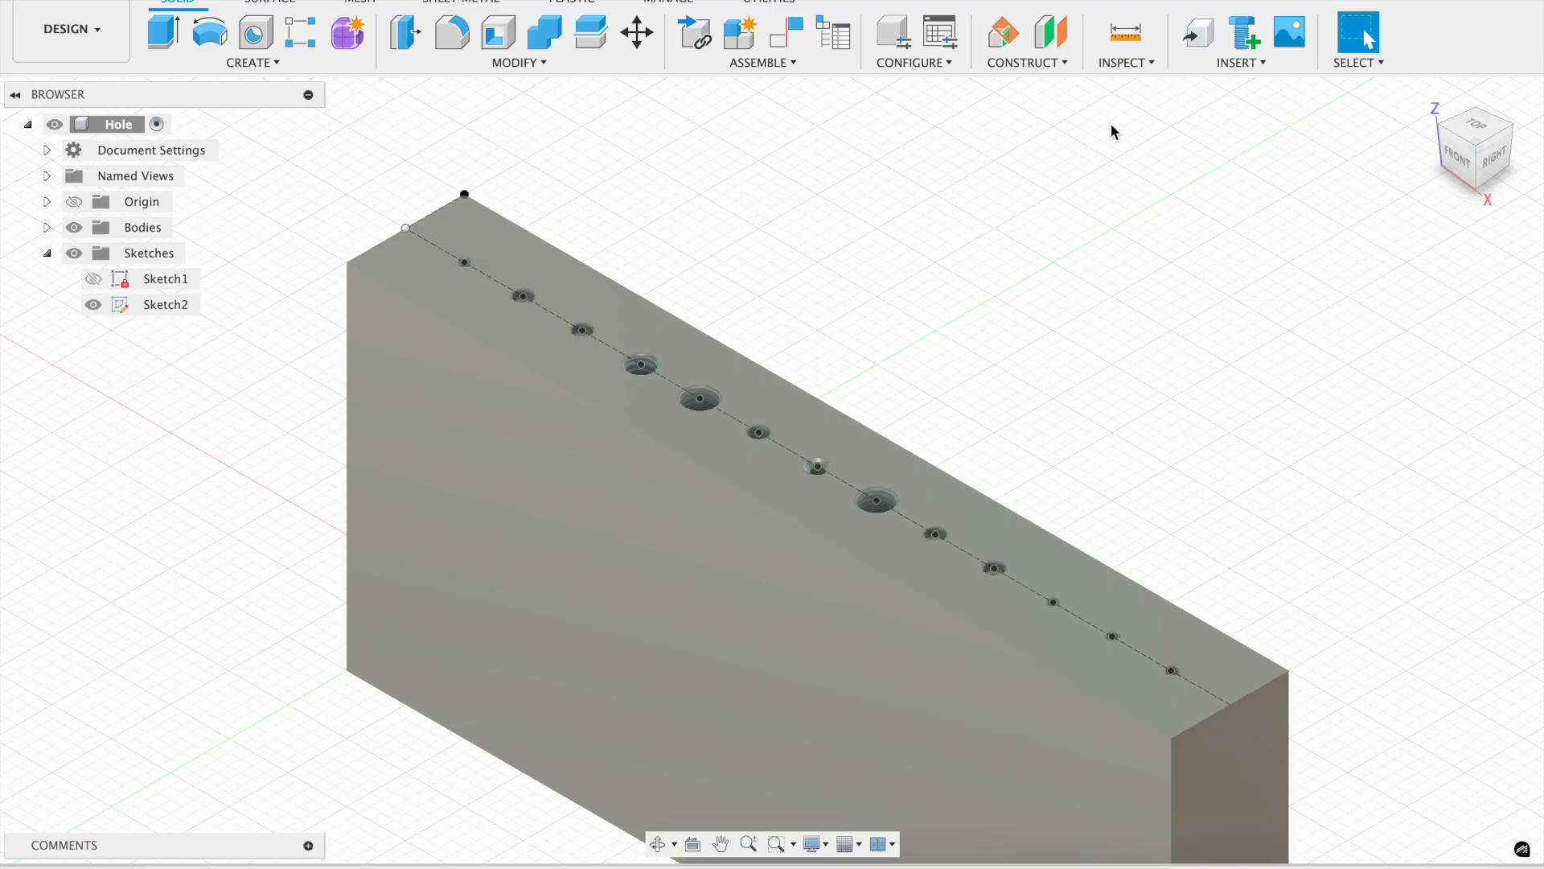
click(1132, 69)
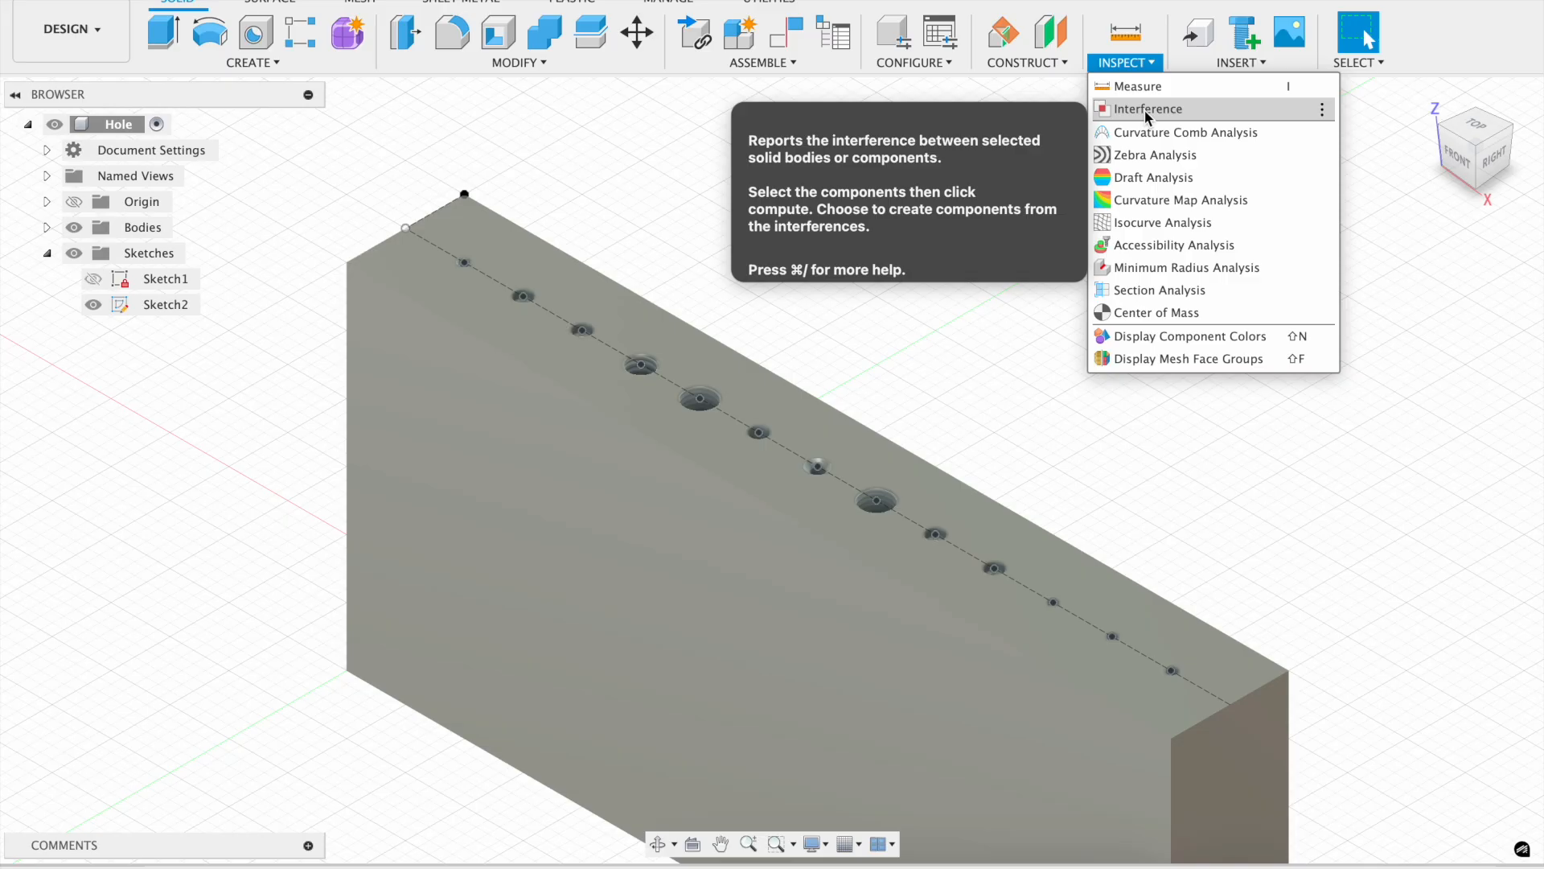
click(1148, 111)
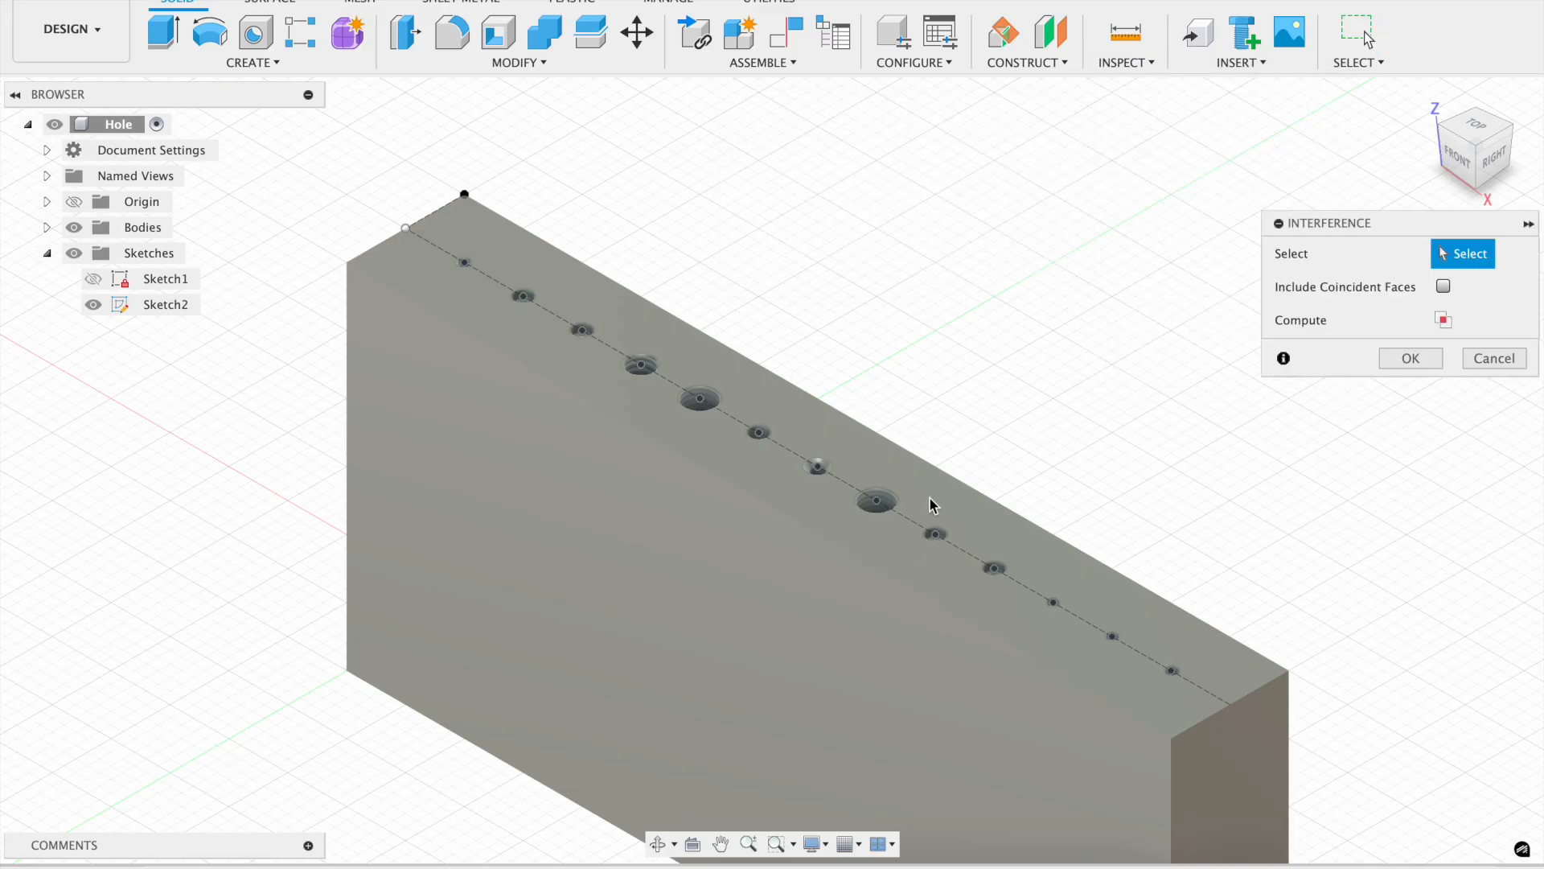
click(913, 544)
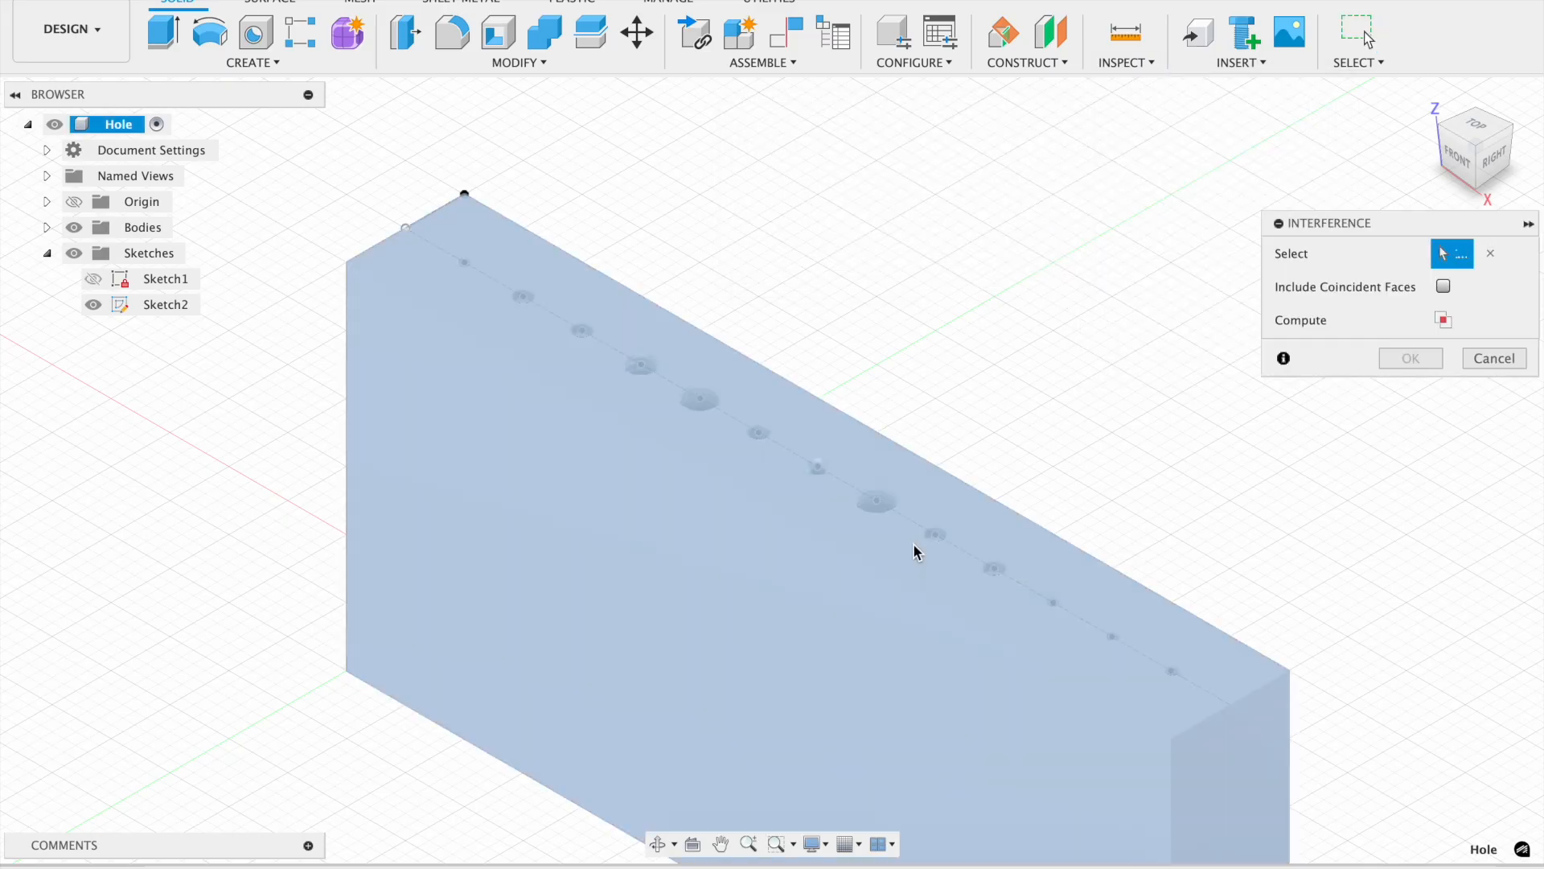
click(1493, 359)
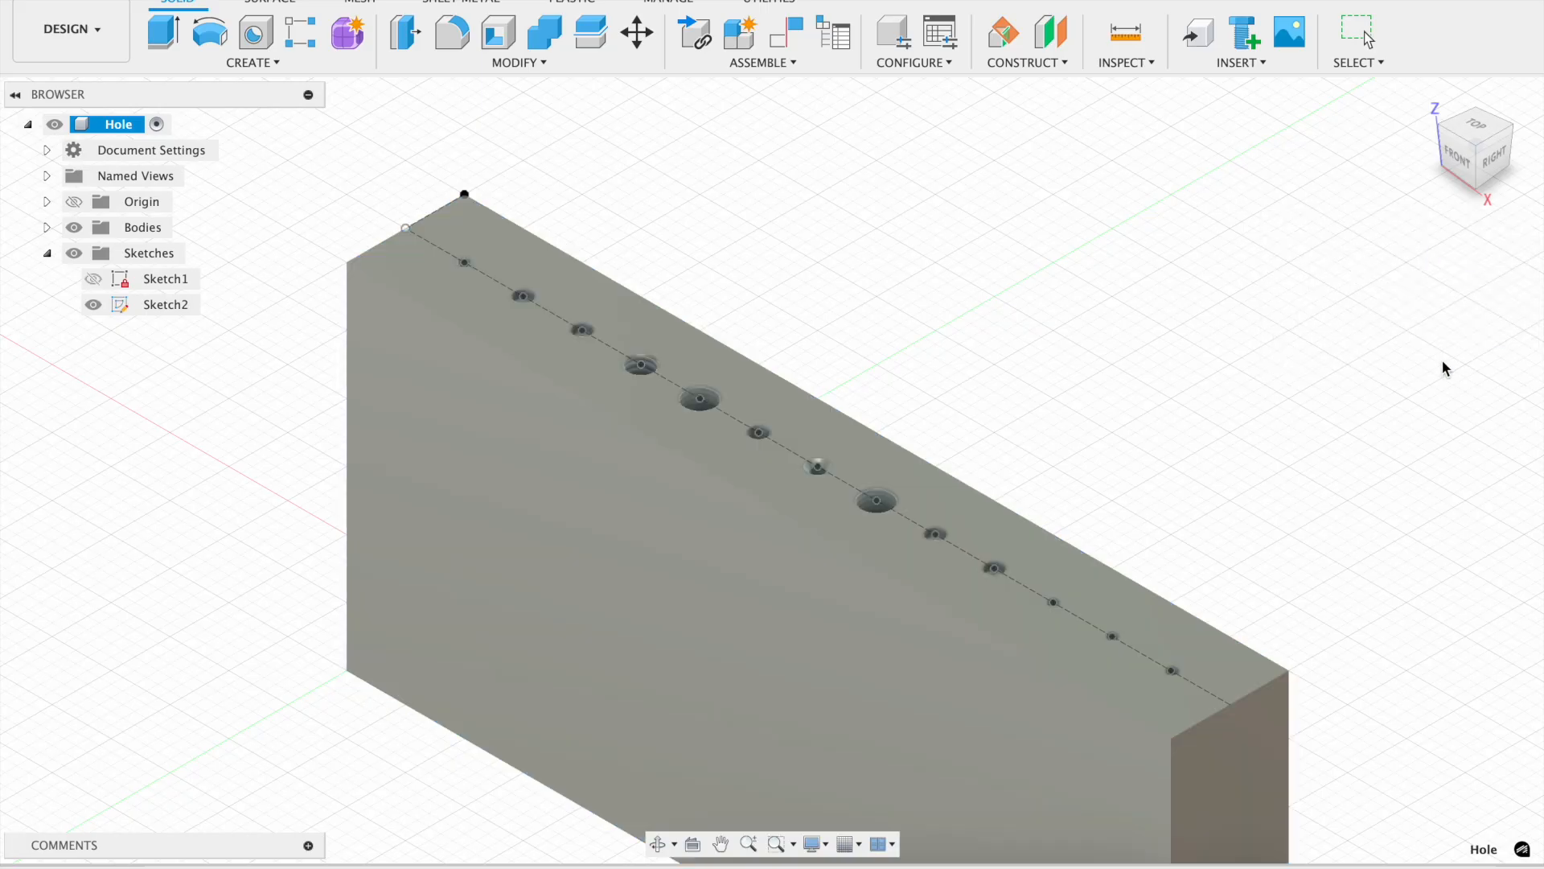
Add a section analysis using the block's front face as the cut plane.
click(1117, 64)
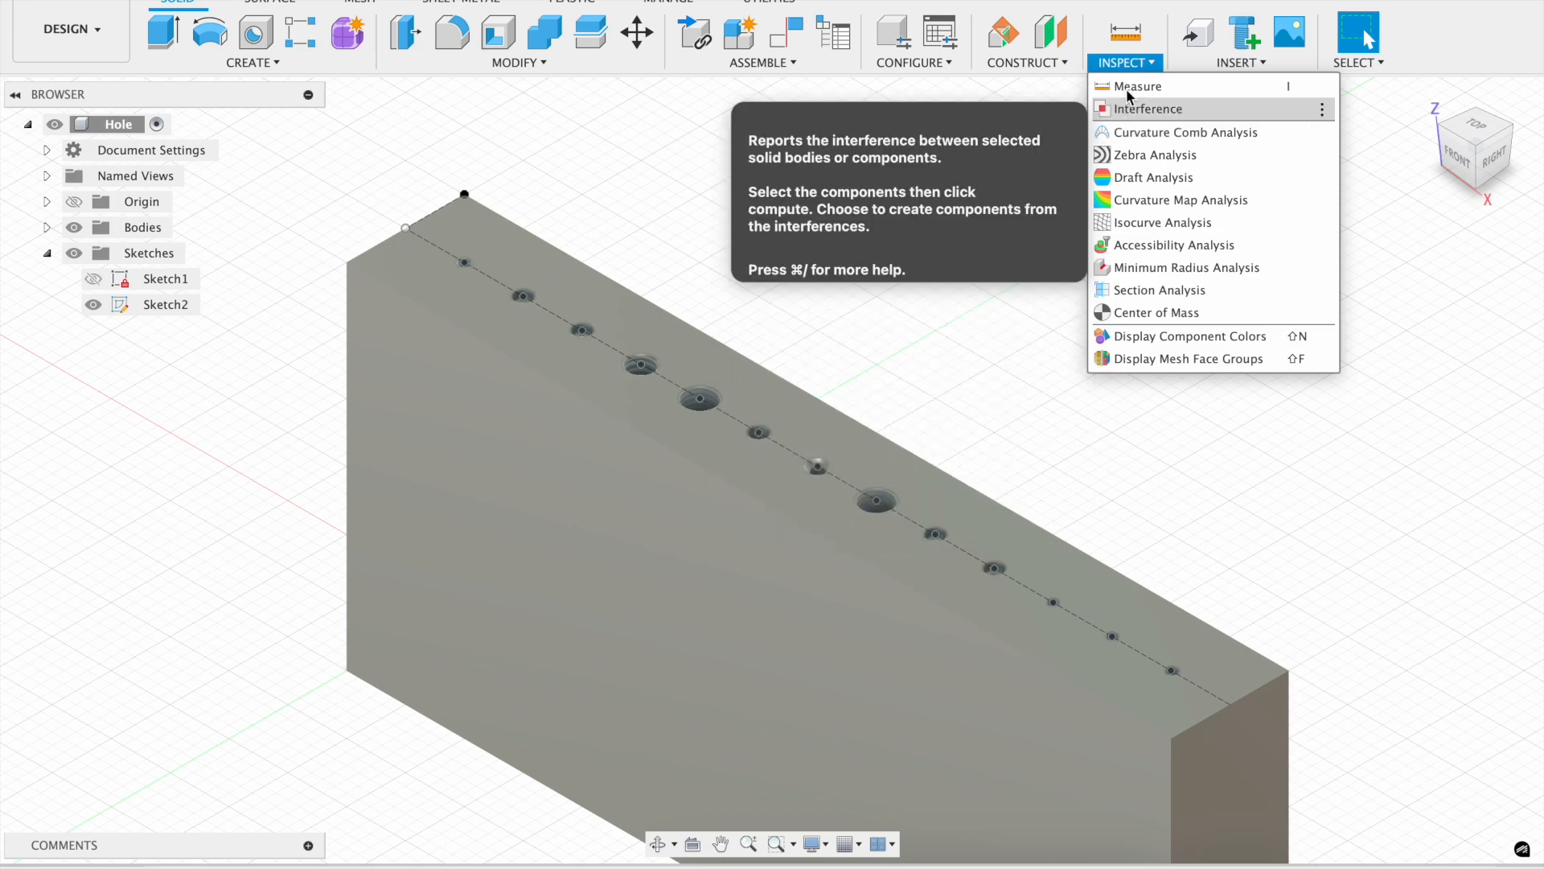
click(1126, 300)
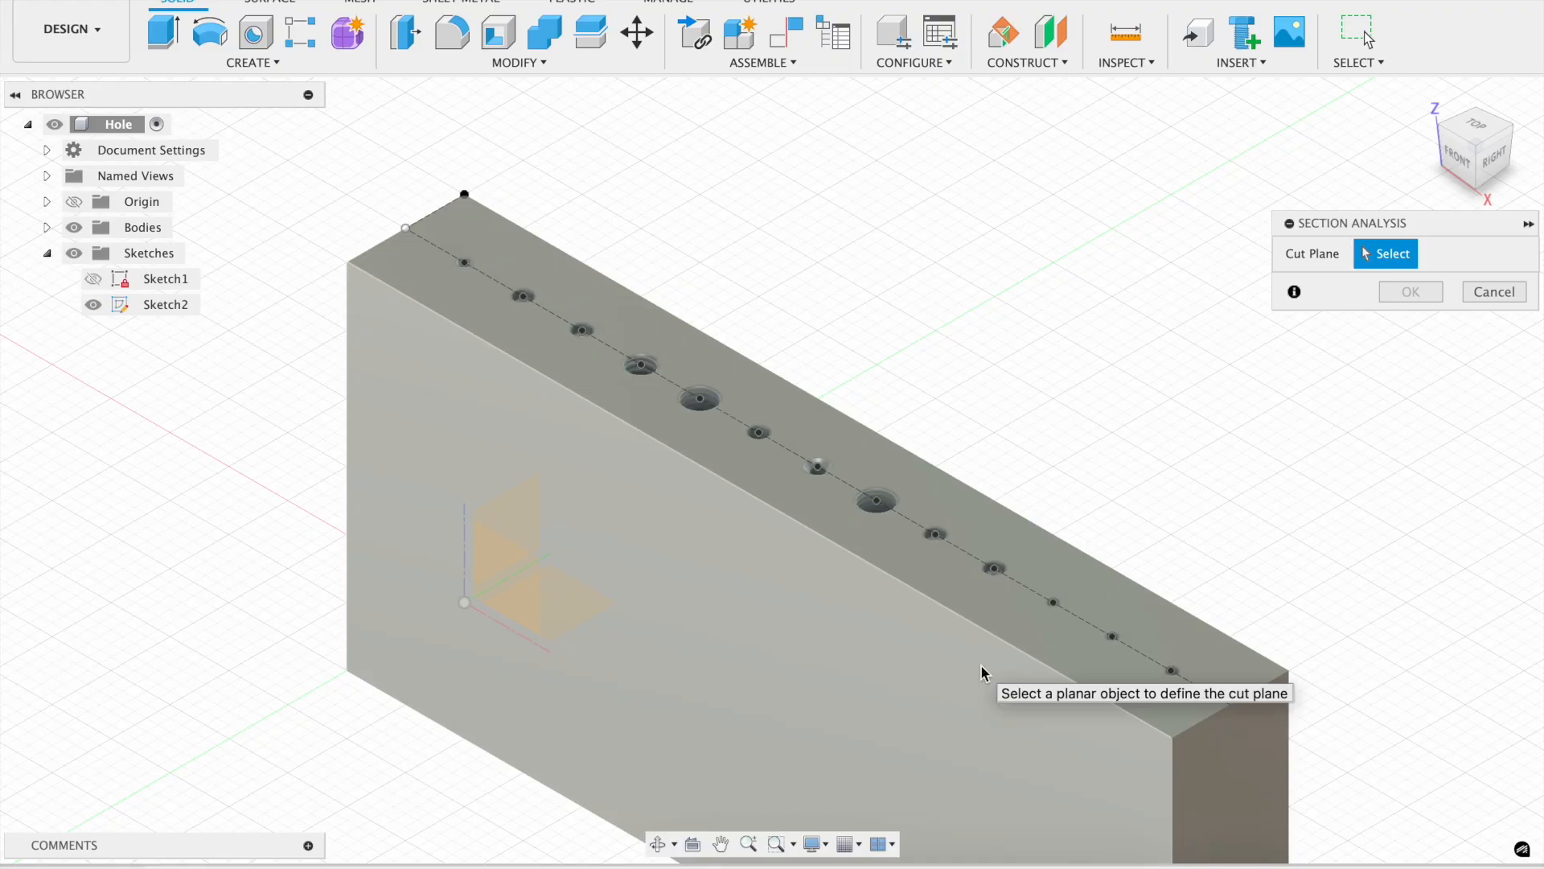
click(981, 673)
mouse_move(933, 623)
mouse_down()
mouse_move(938, 593)
mouse_move(984, 559)
mouse_up()
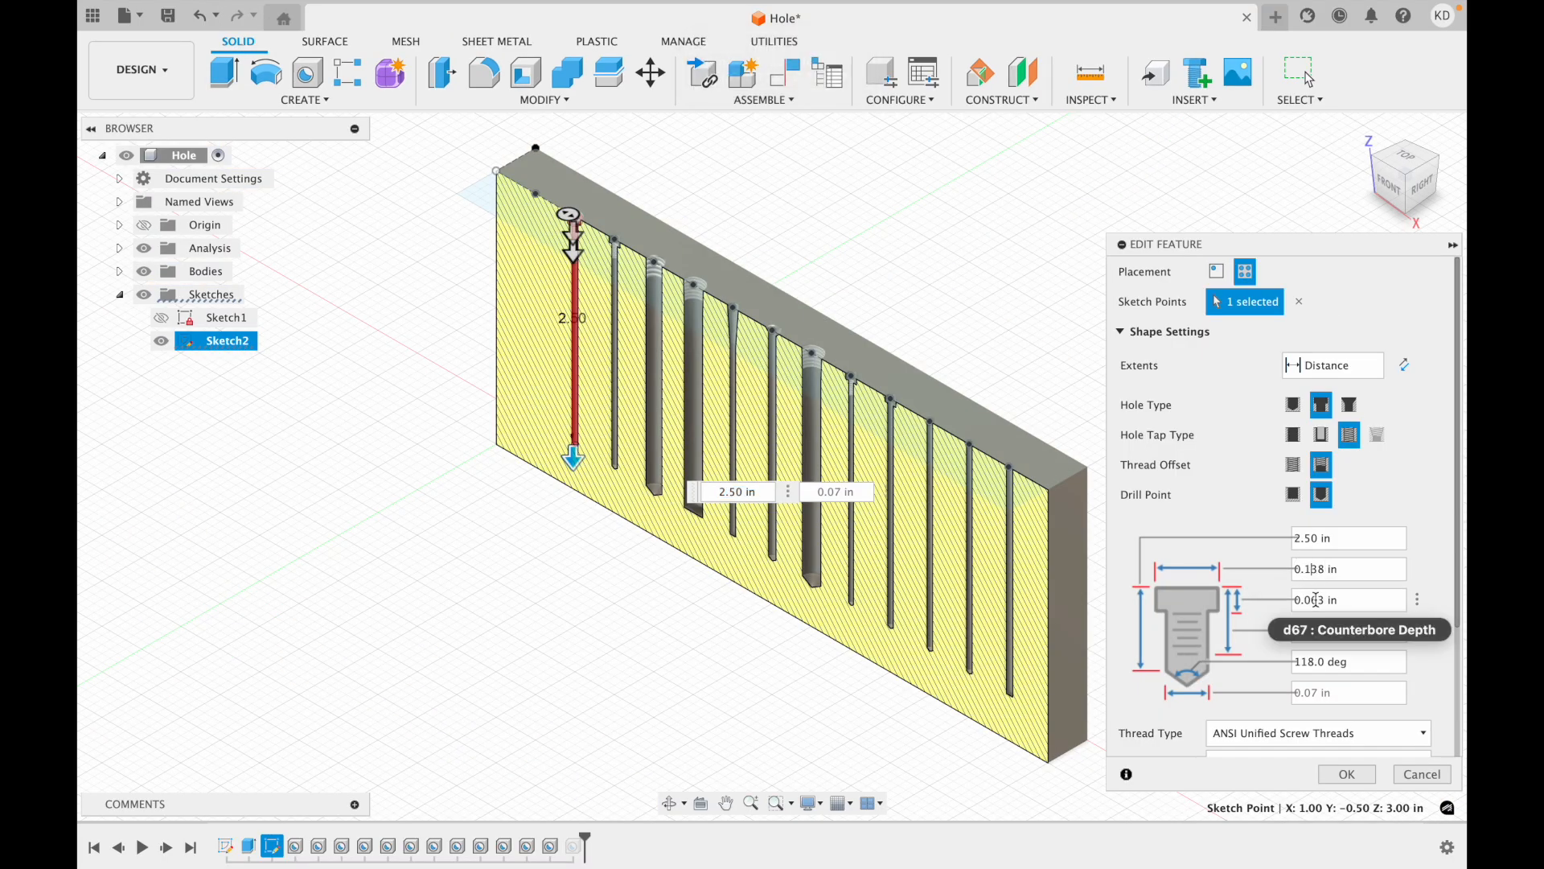
Edit the first counterbored tapped hole, setting its counterbore diameter to 0.38 in and depth to 0.13 in.
key(BackSpace)
key(BackSpace)
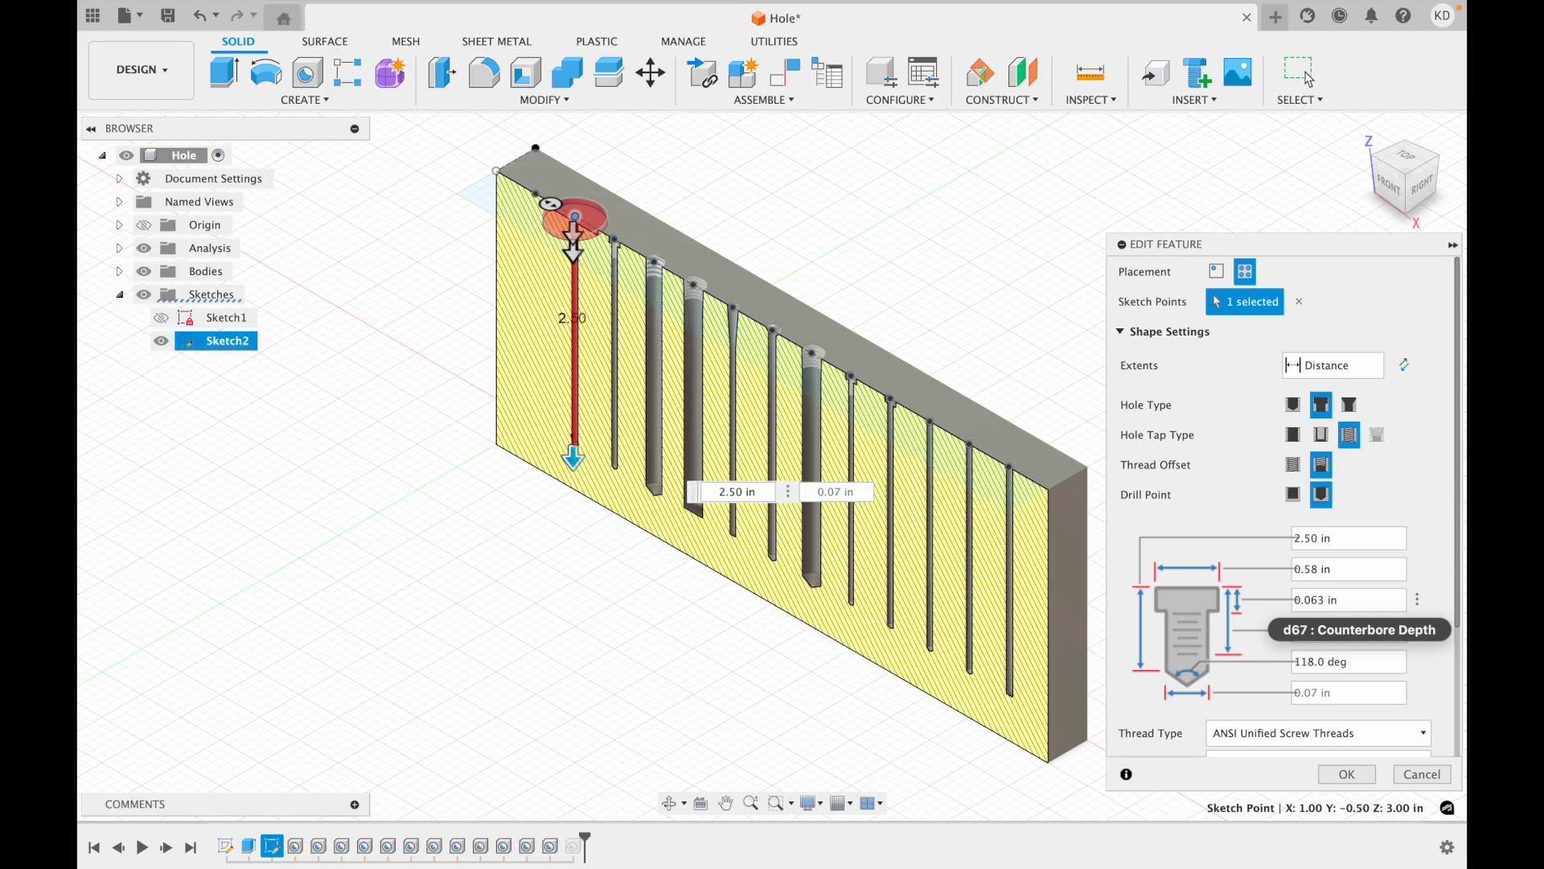
scroll(904, 480, up, 3)
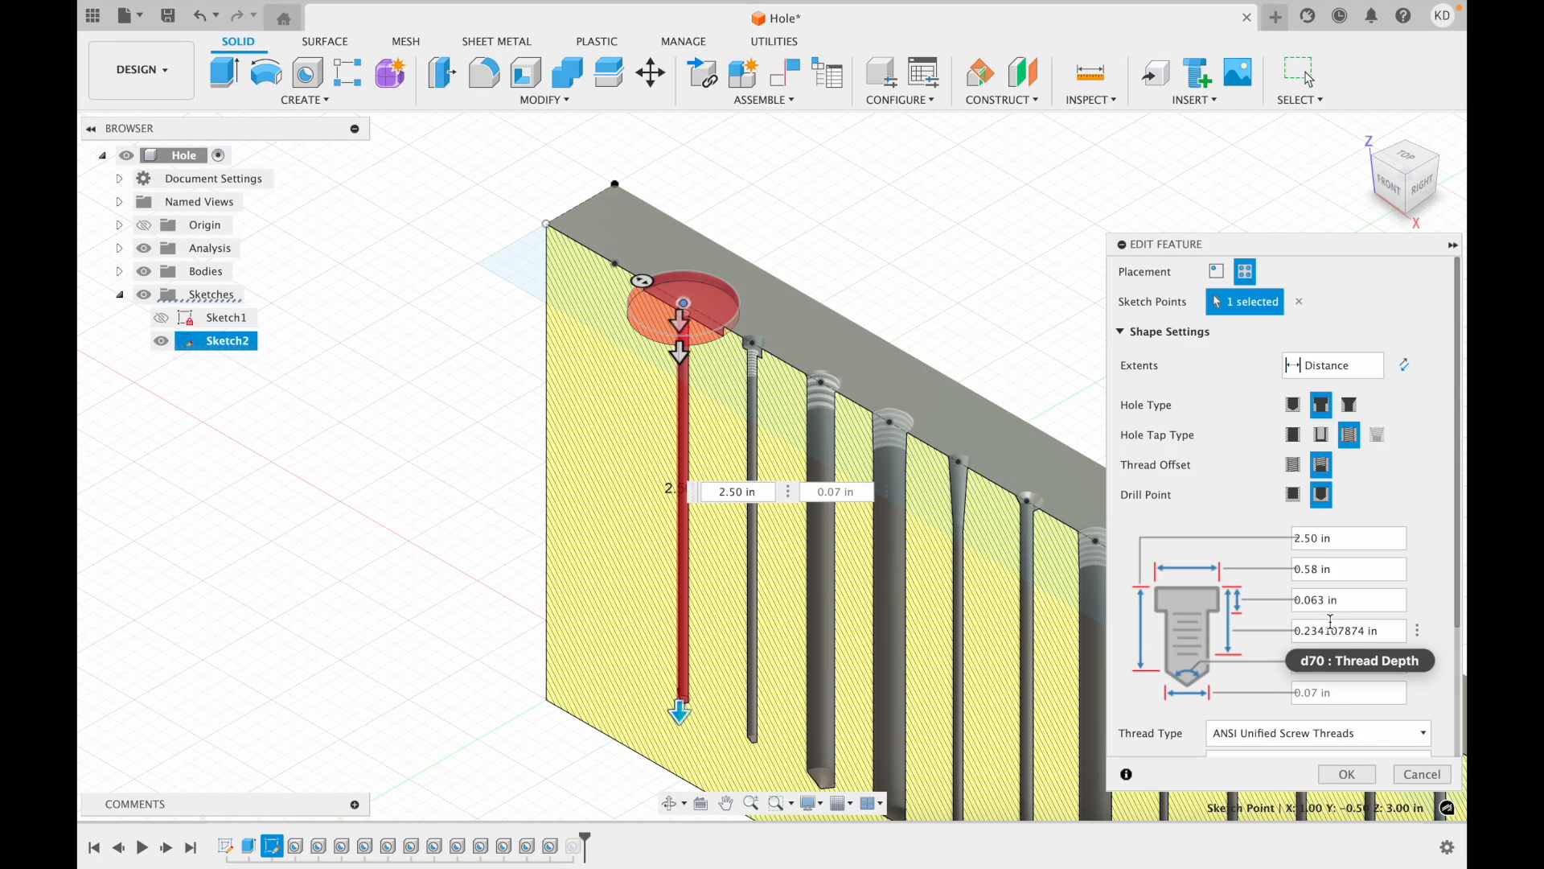
text(3)
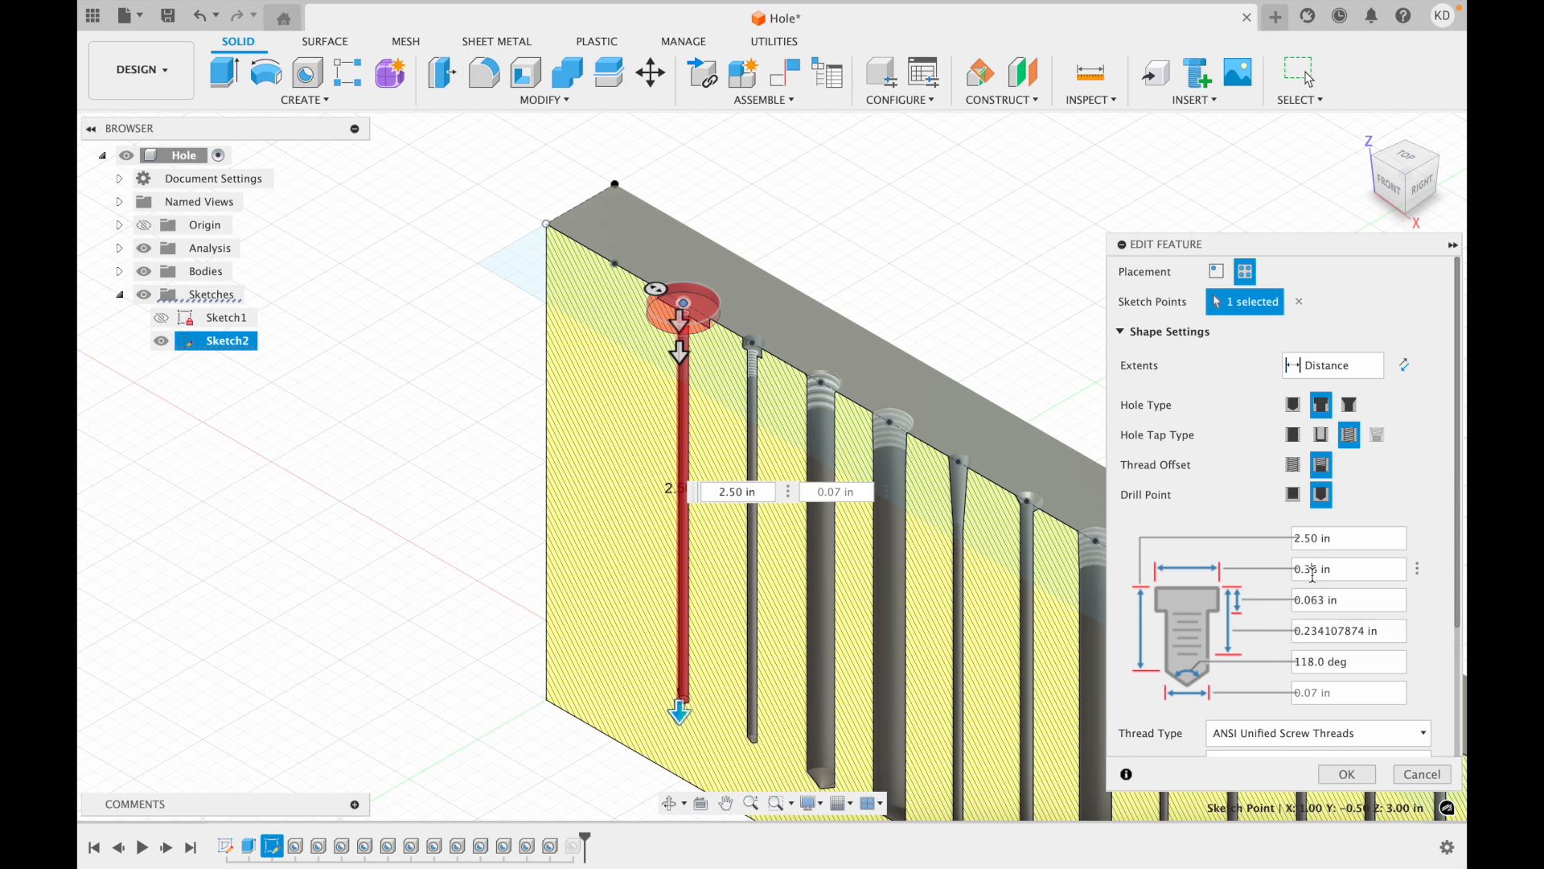
click(1316, 600)
key(BackSpace)
key(BackSpace)
text(1)
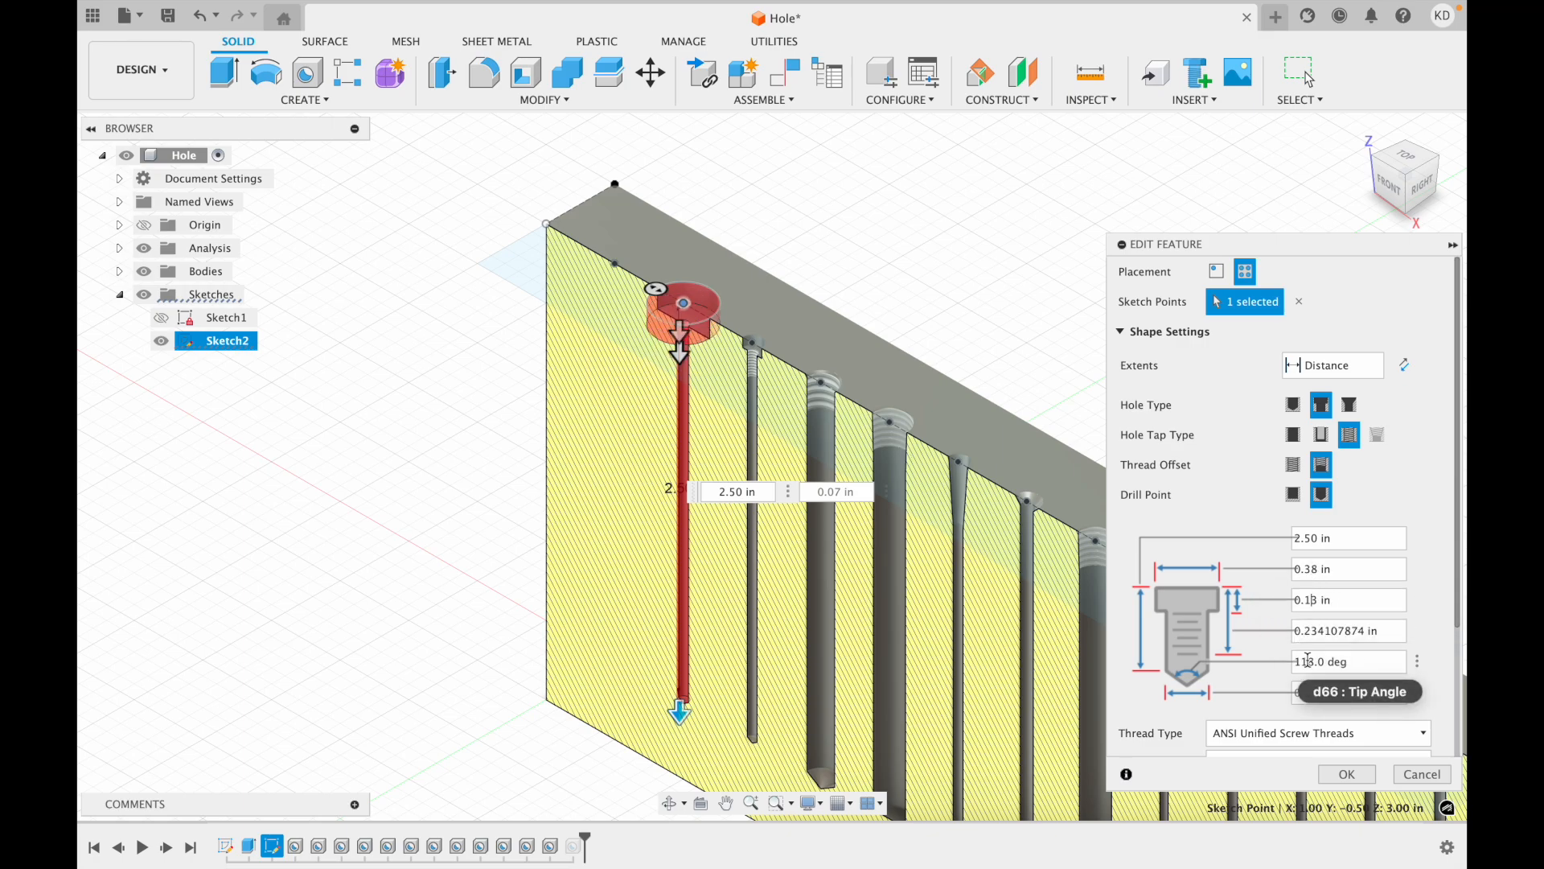
click(1347, 774)
Change the Hole3 feature to a countersunk hole with a tapped hole tap type.
click(1392, 188)
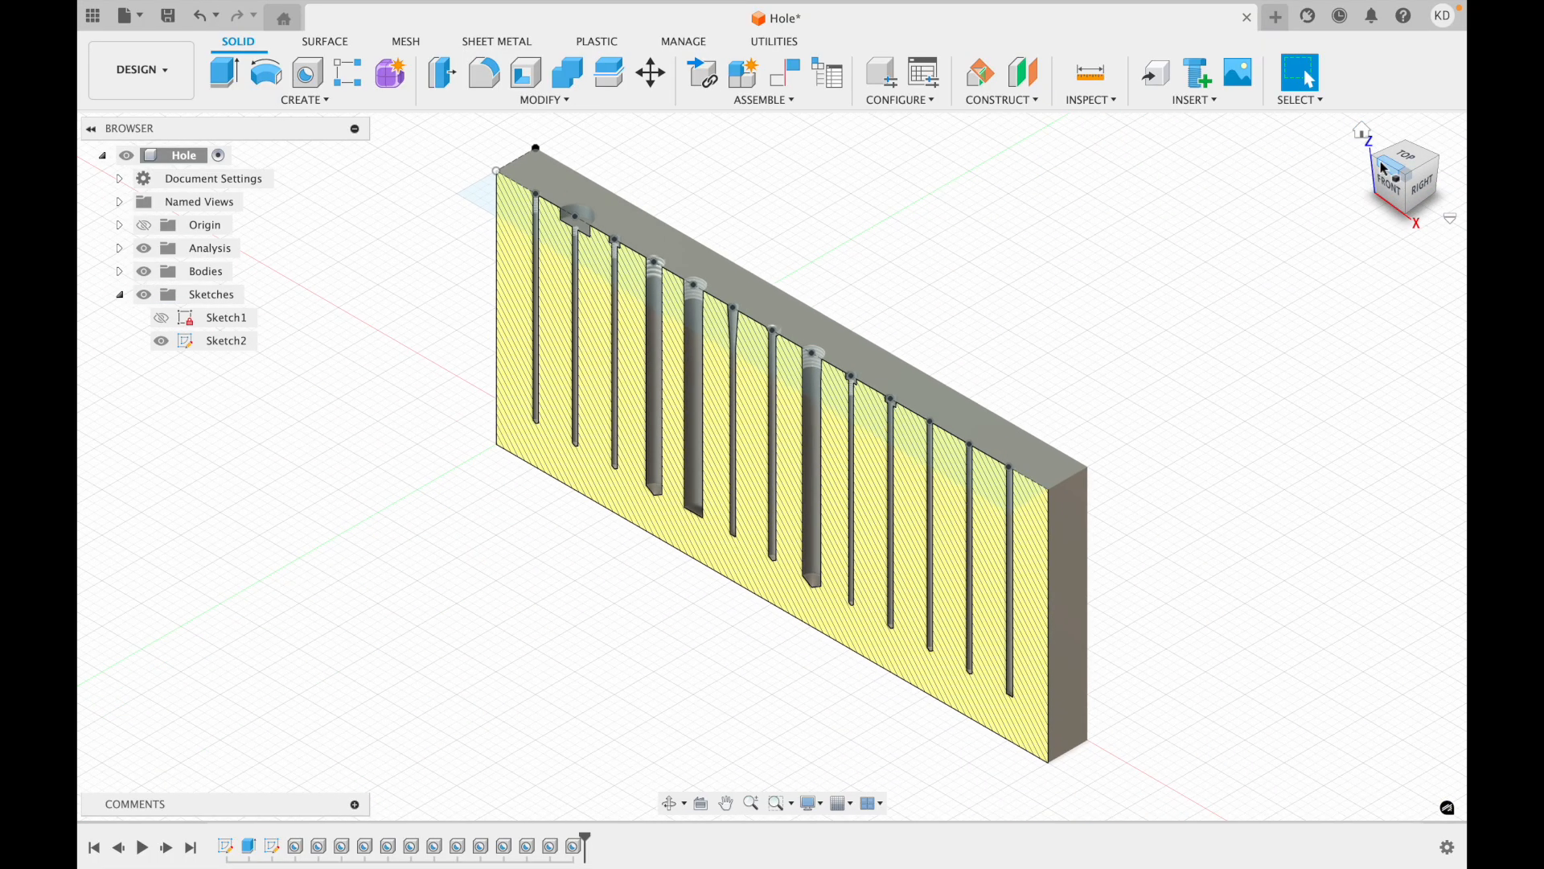
scroll(820, 440, up, 5)
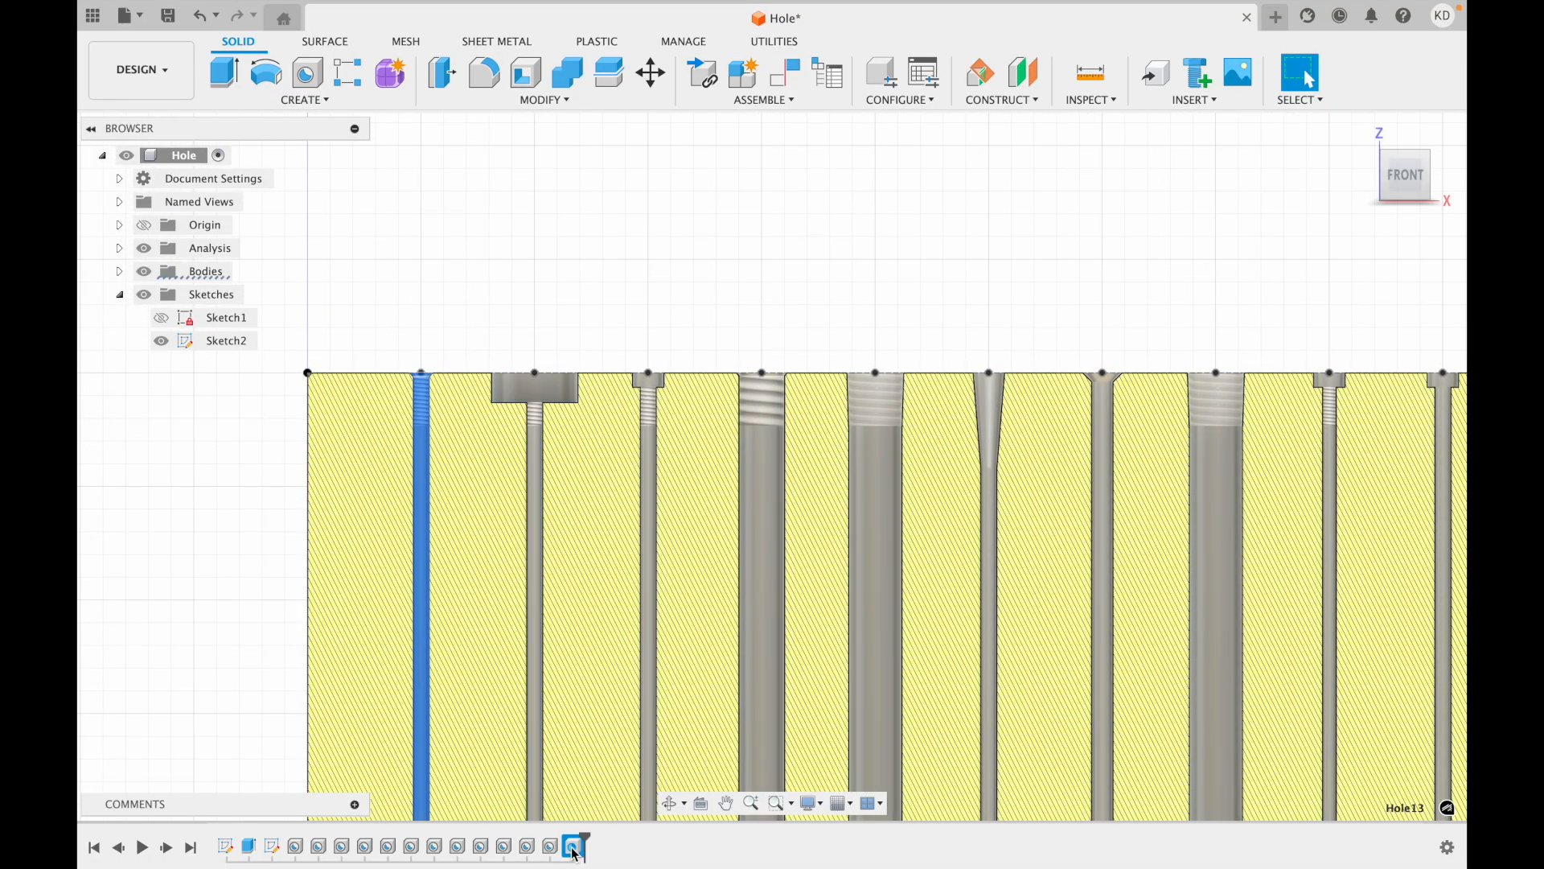
scroll(844, 649, right, 10)
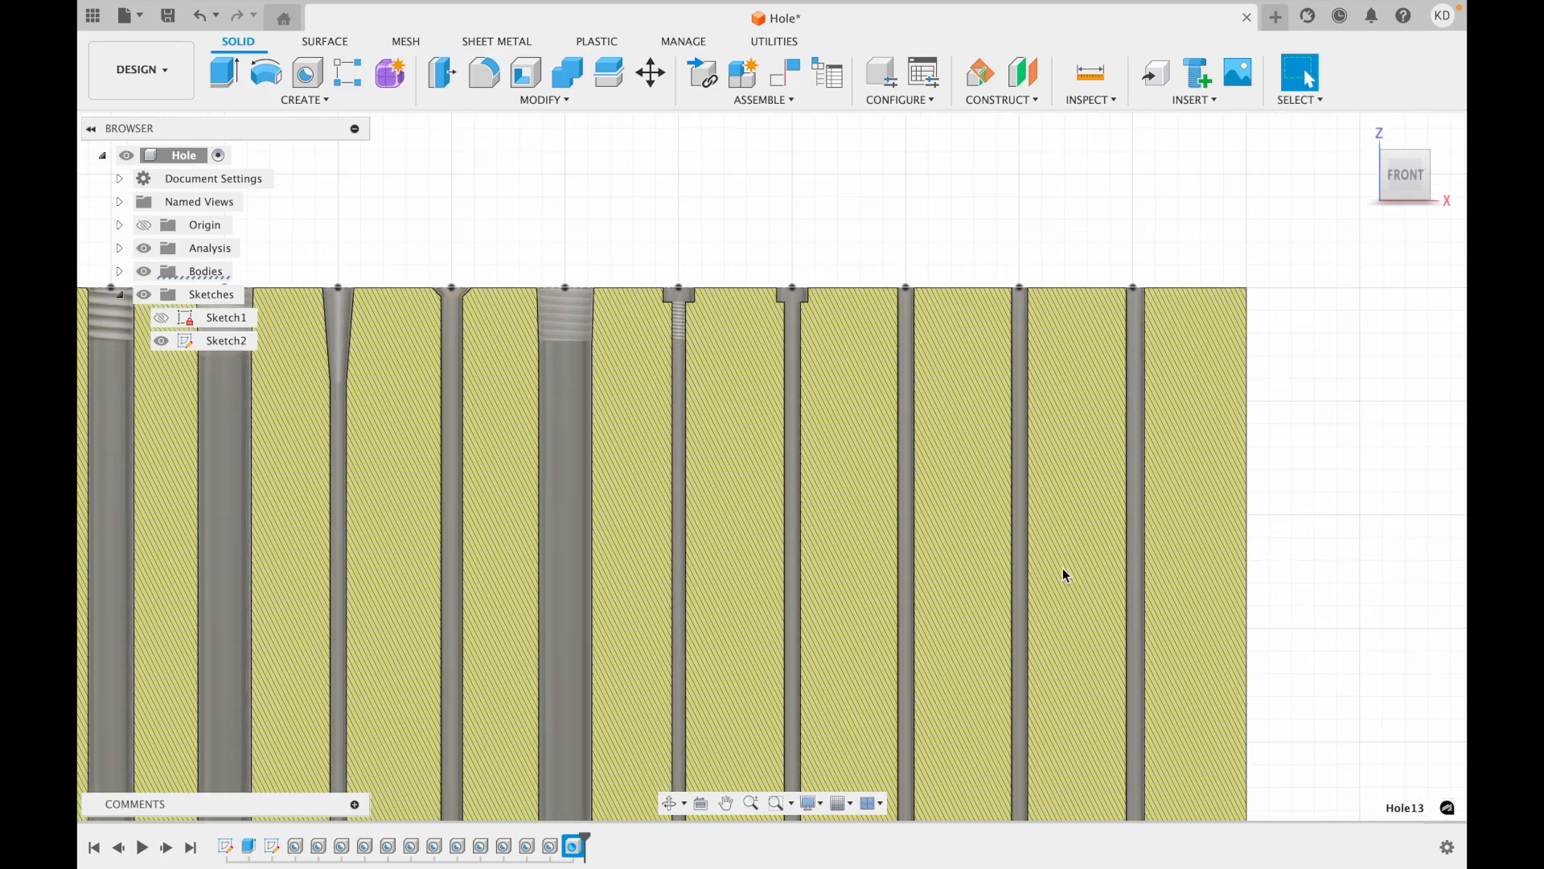
scroll(1064, 568, right, 2)
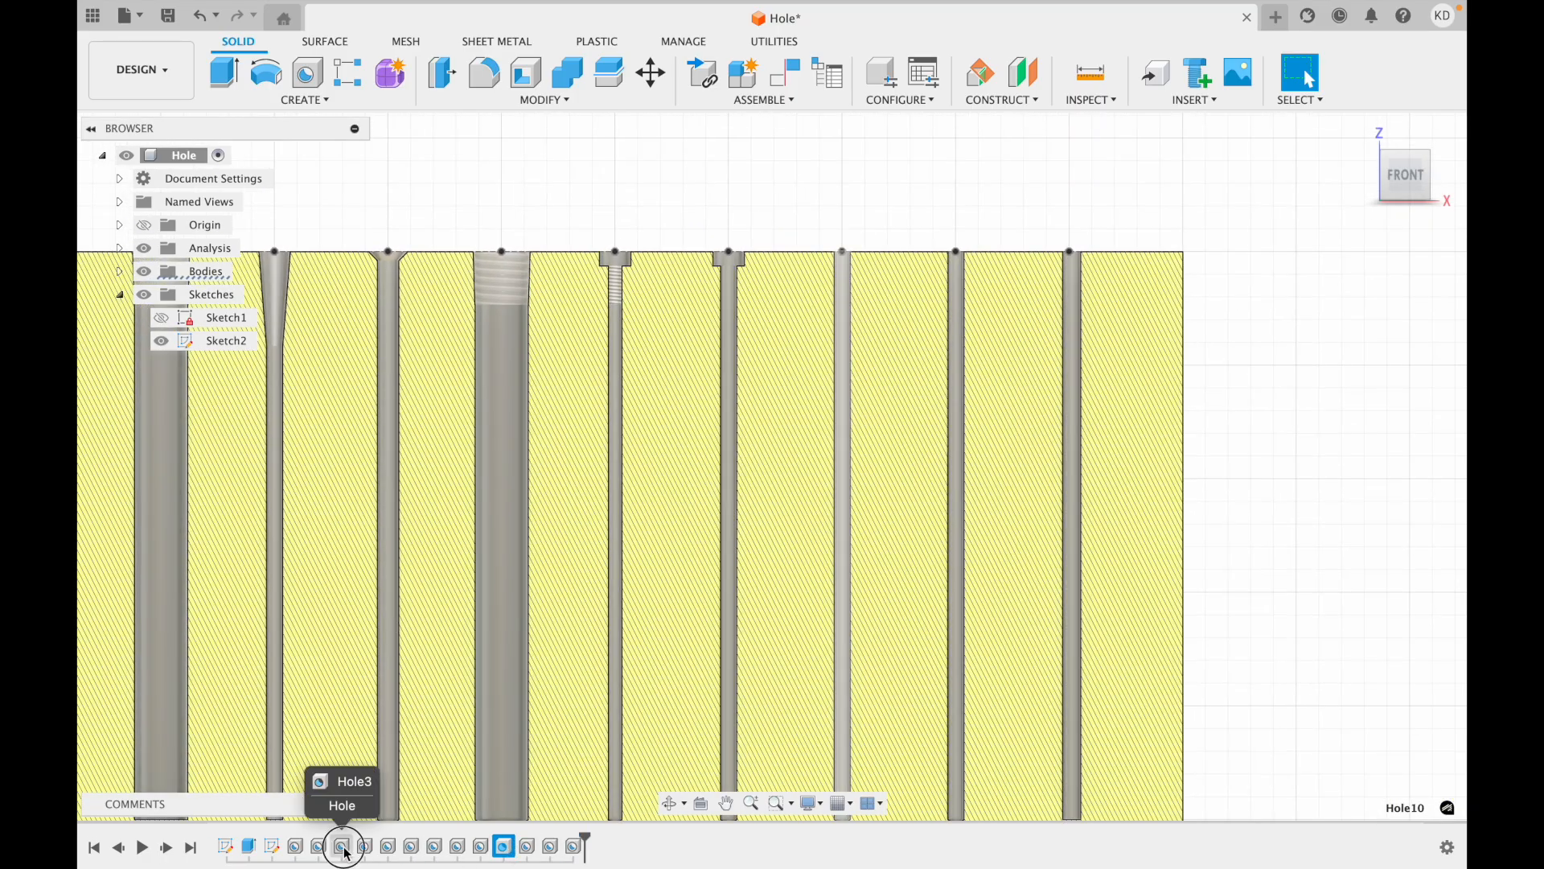
double_click(341, 846)
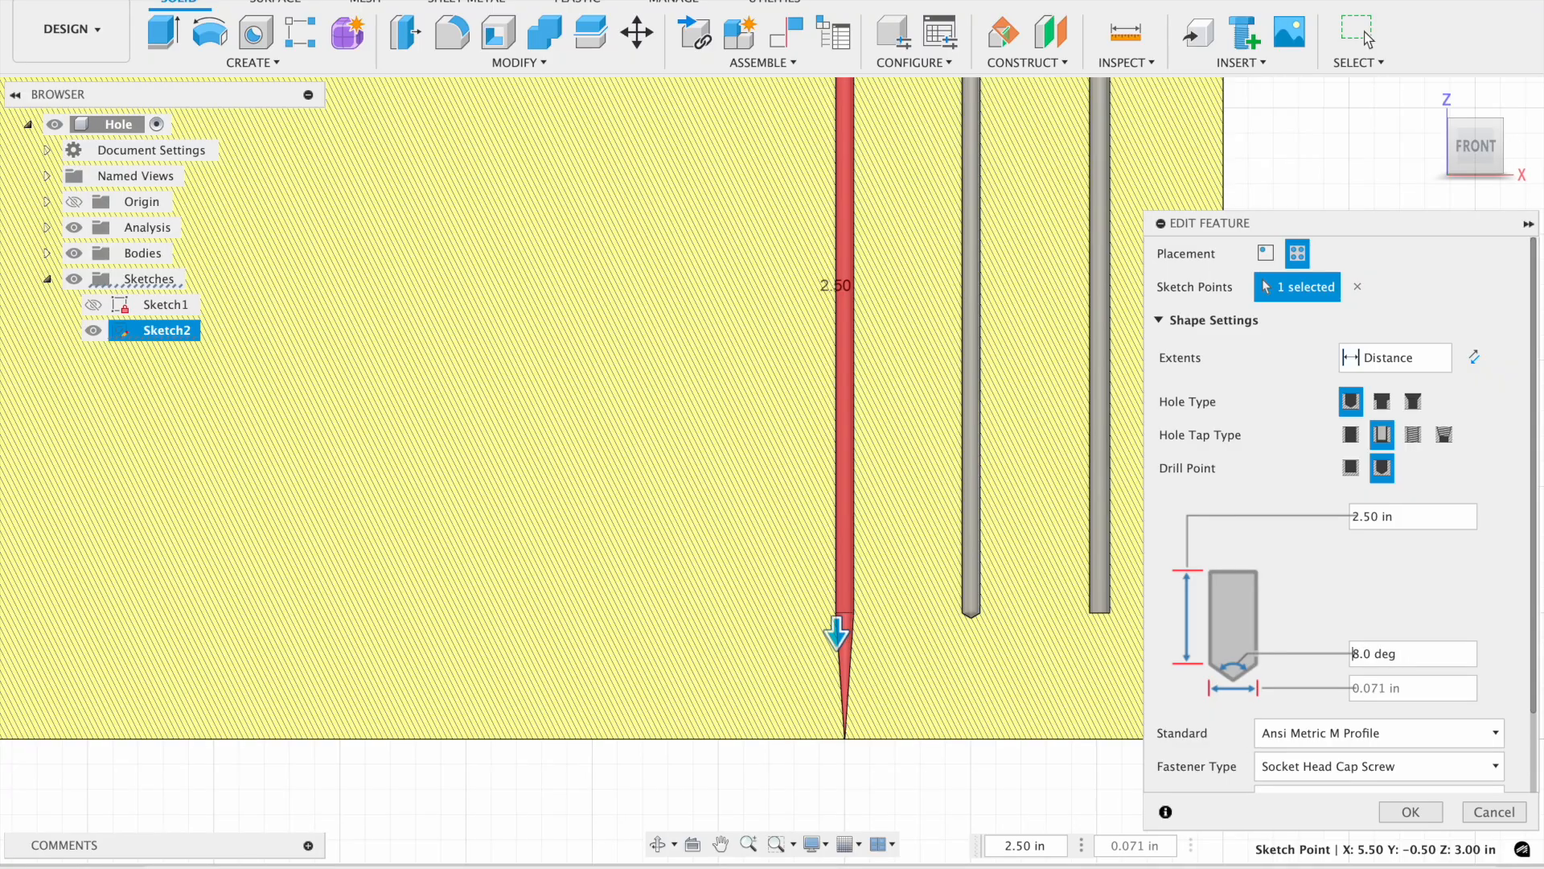
click(1382, 401)
click(1413, 401)
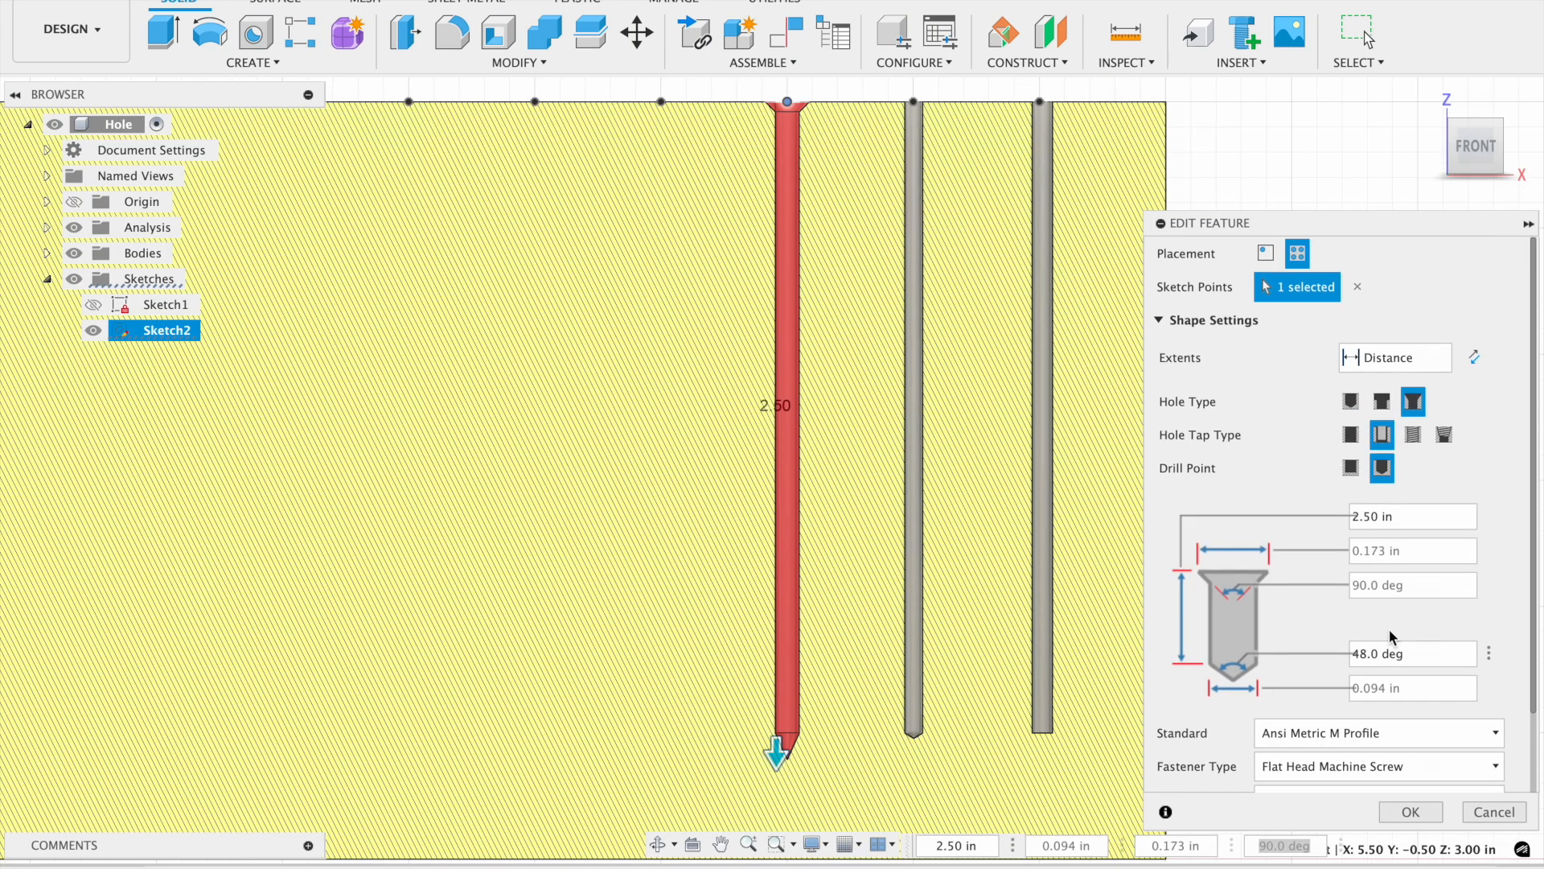
click(1413, 435)
Set that hole's countersink diameter to 0.44 in.
scroll(1396, 576, down, 5)
click(1389, 397)
text(89)
key(BackSpace)
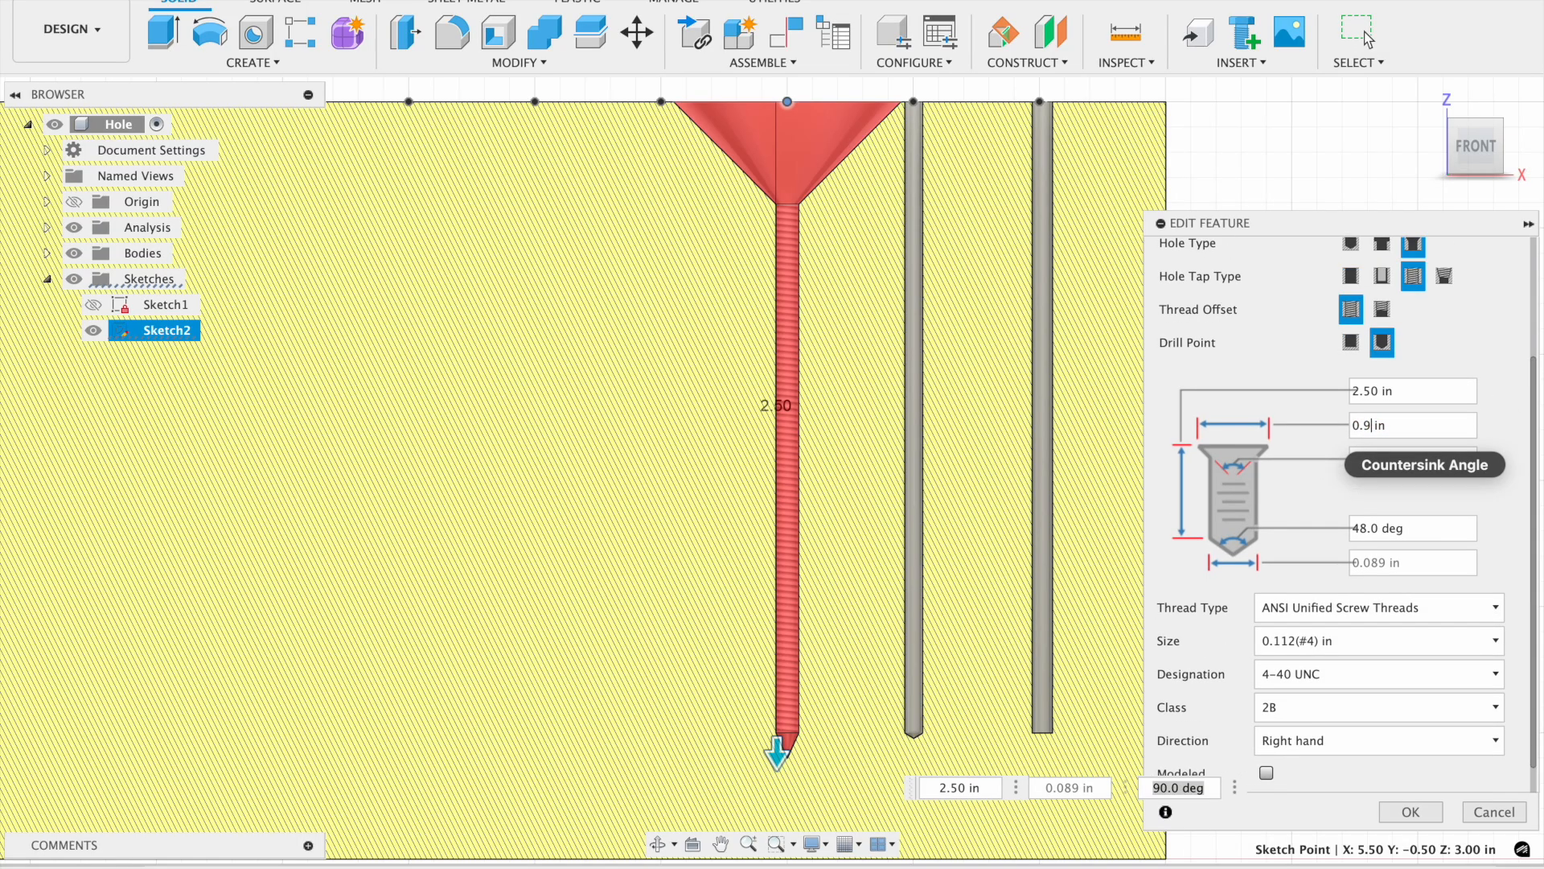
text(4)
key(BackSpace)
key(BackSpace)
text(44)
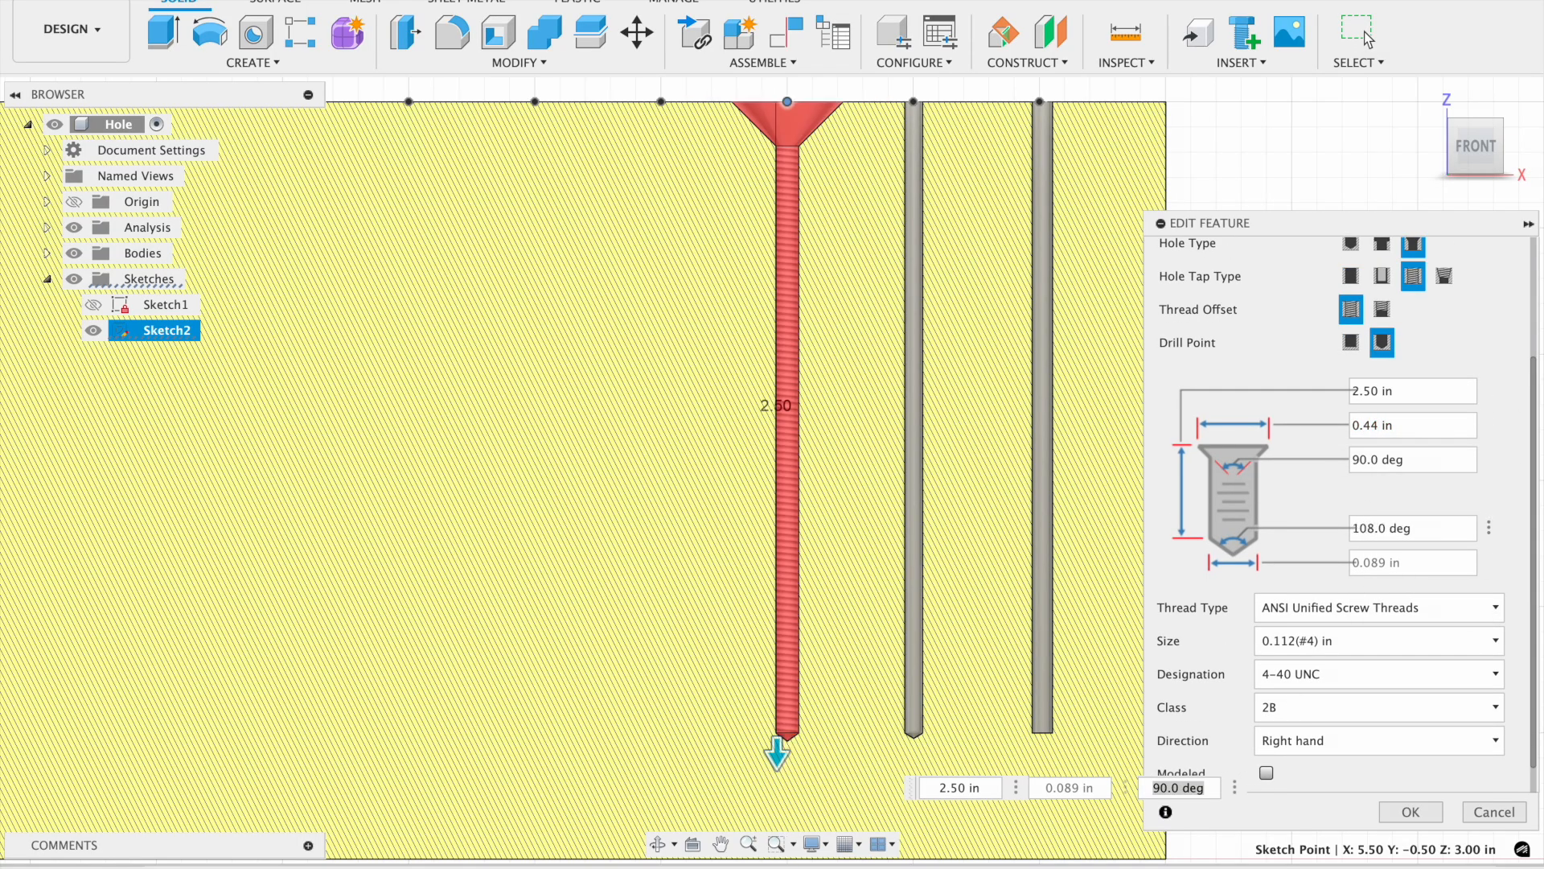
key(Return)
drag(1481, 159, 1481, 208)
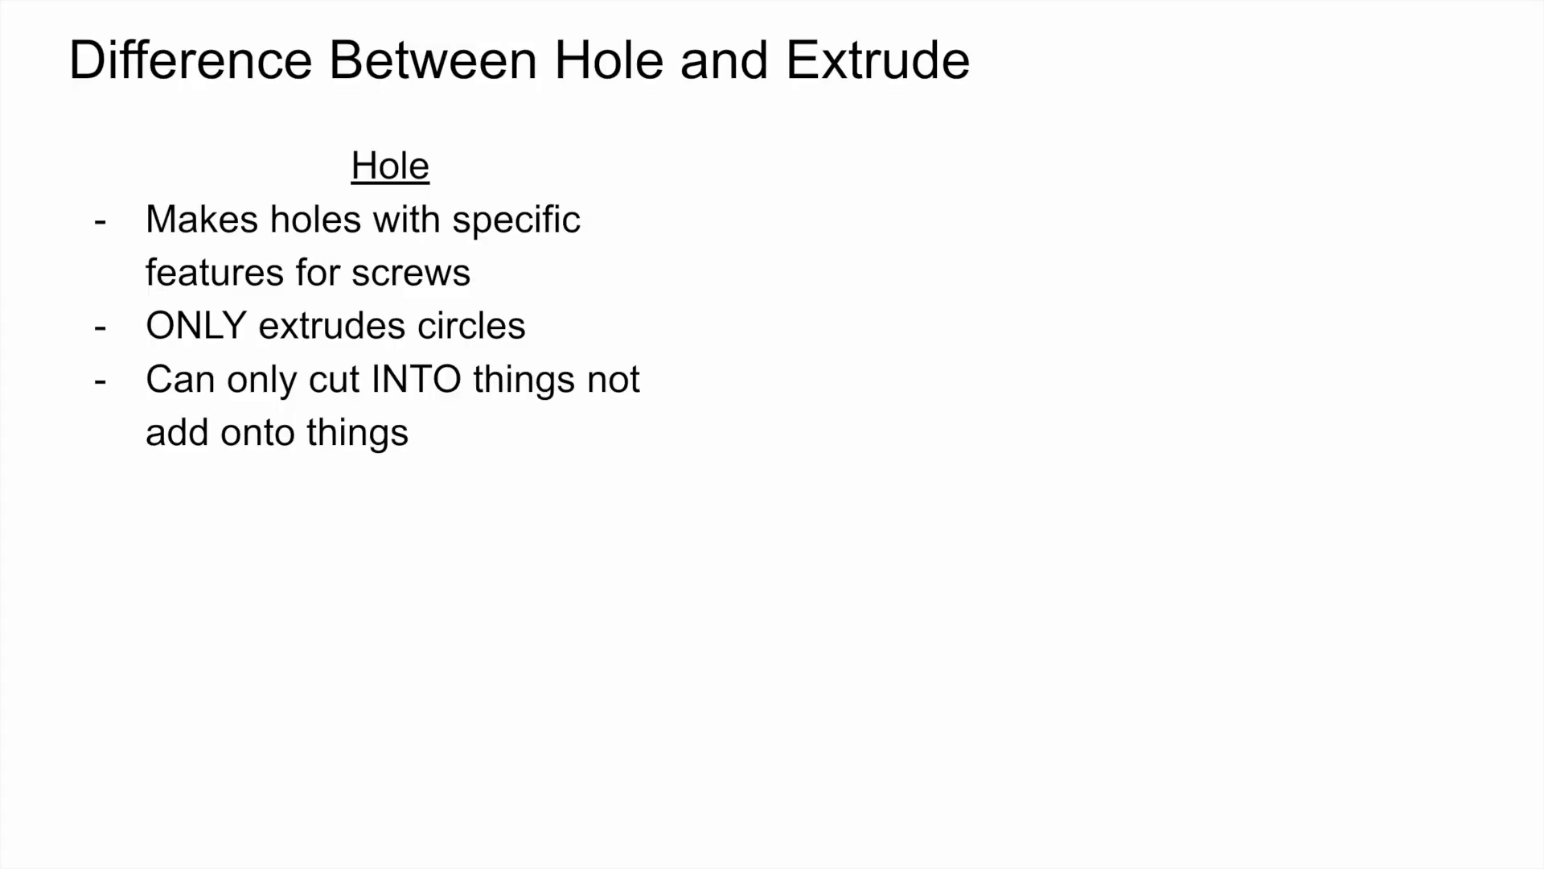
click(633, 249)
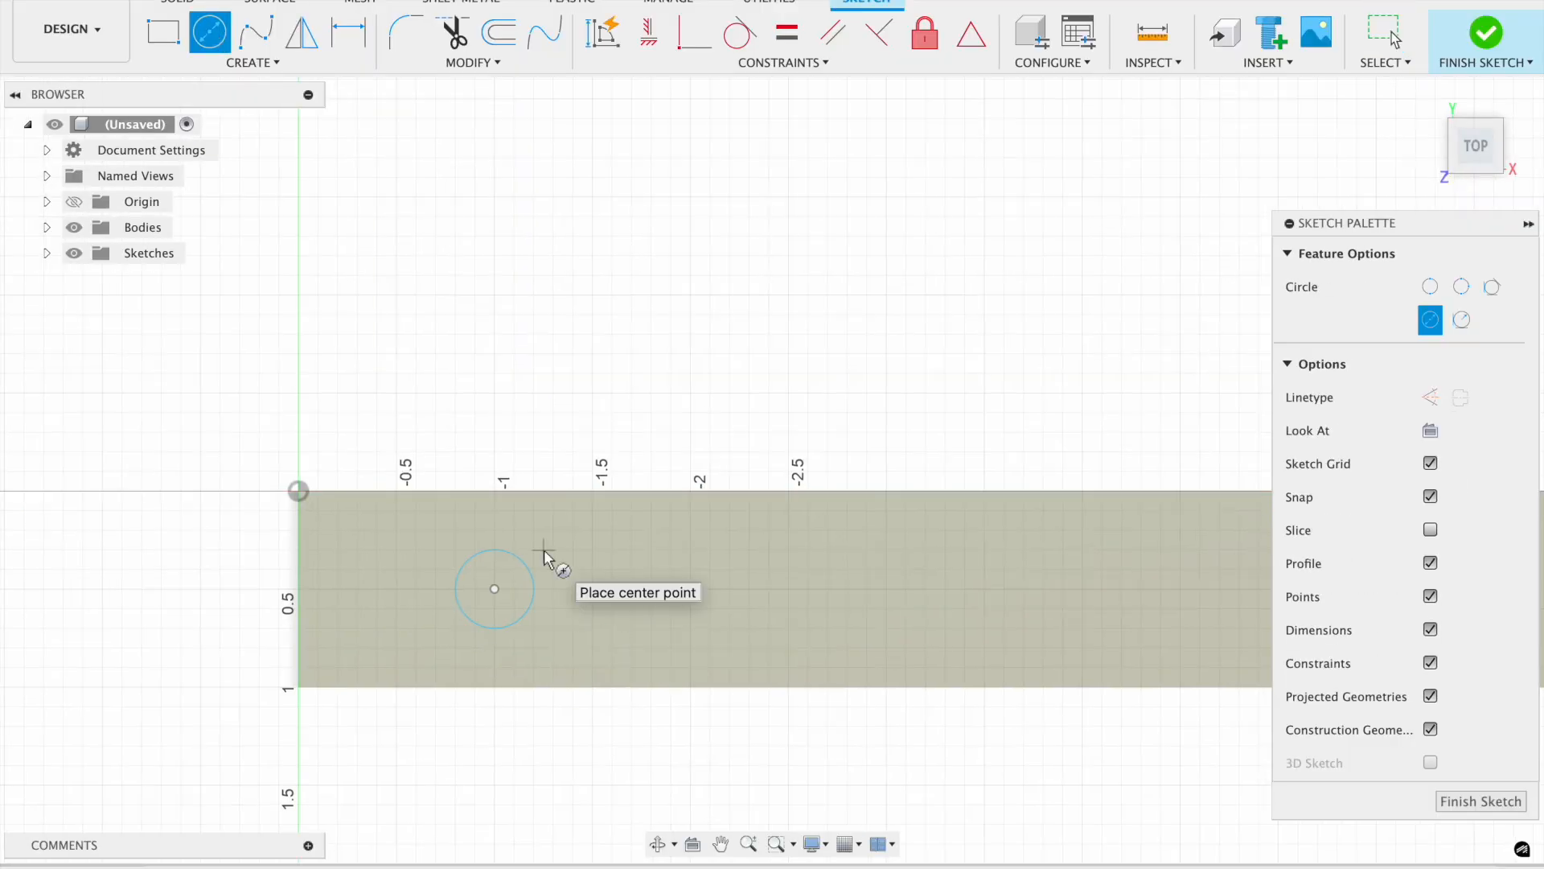
Sketch a three-sided polygon (triangle) next to the circle on the new block's top.
click(253, 62)
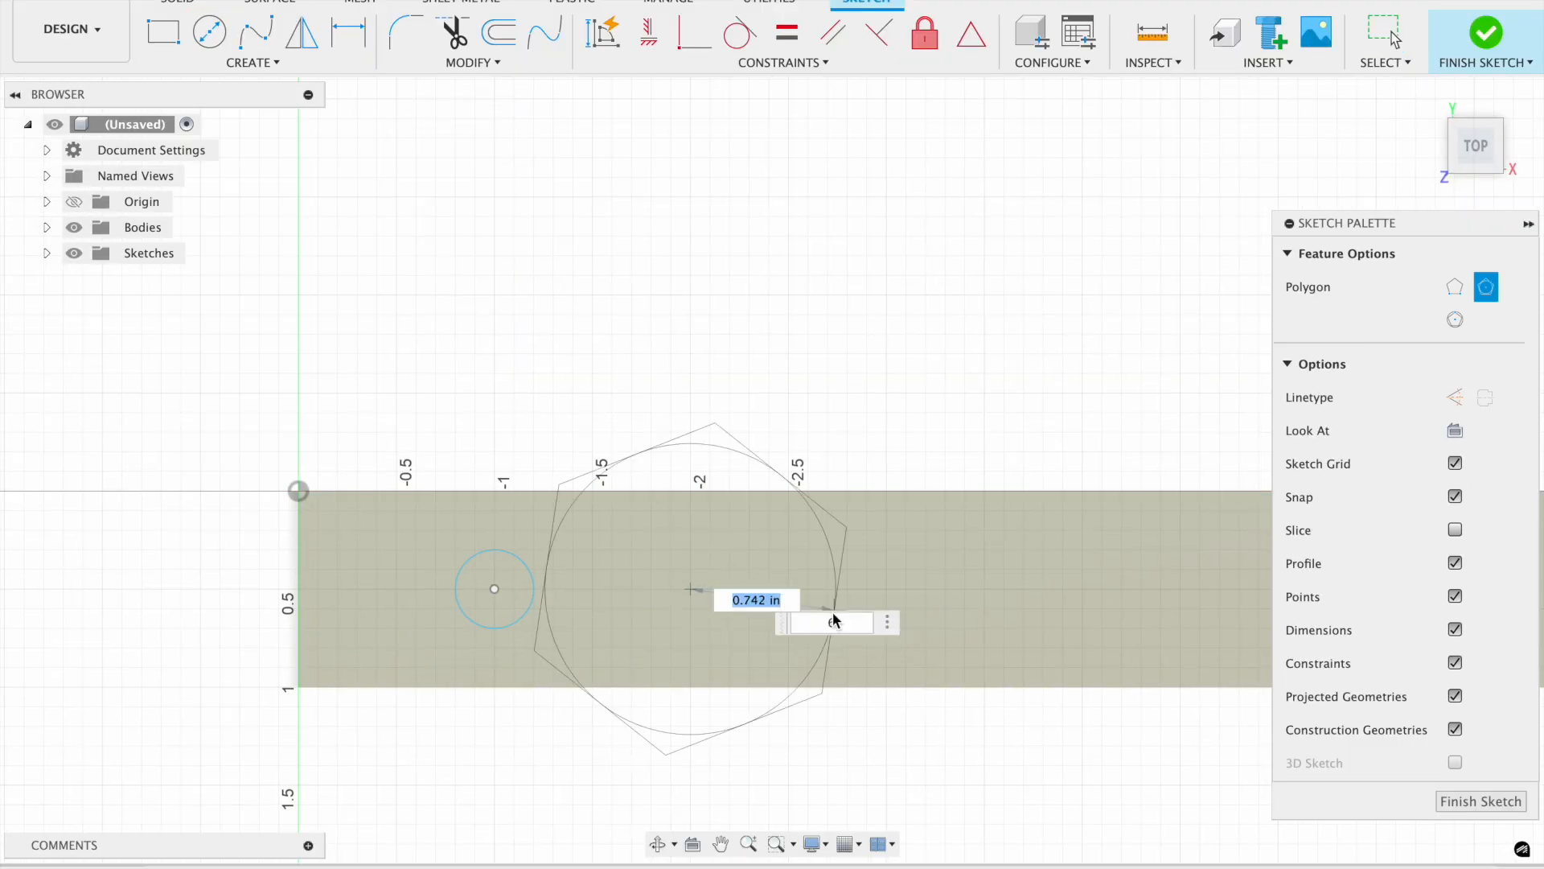
key(Tab)
text(3)
key(Return)
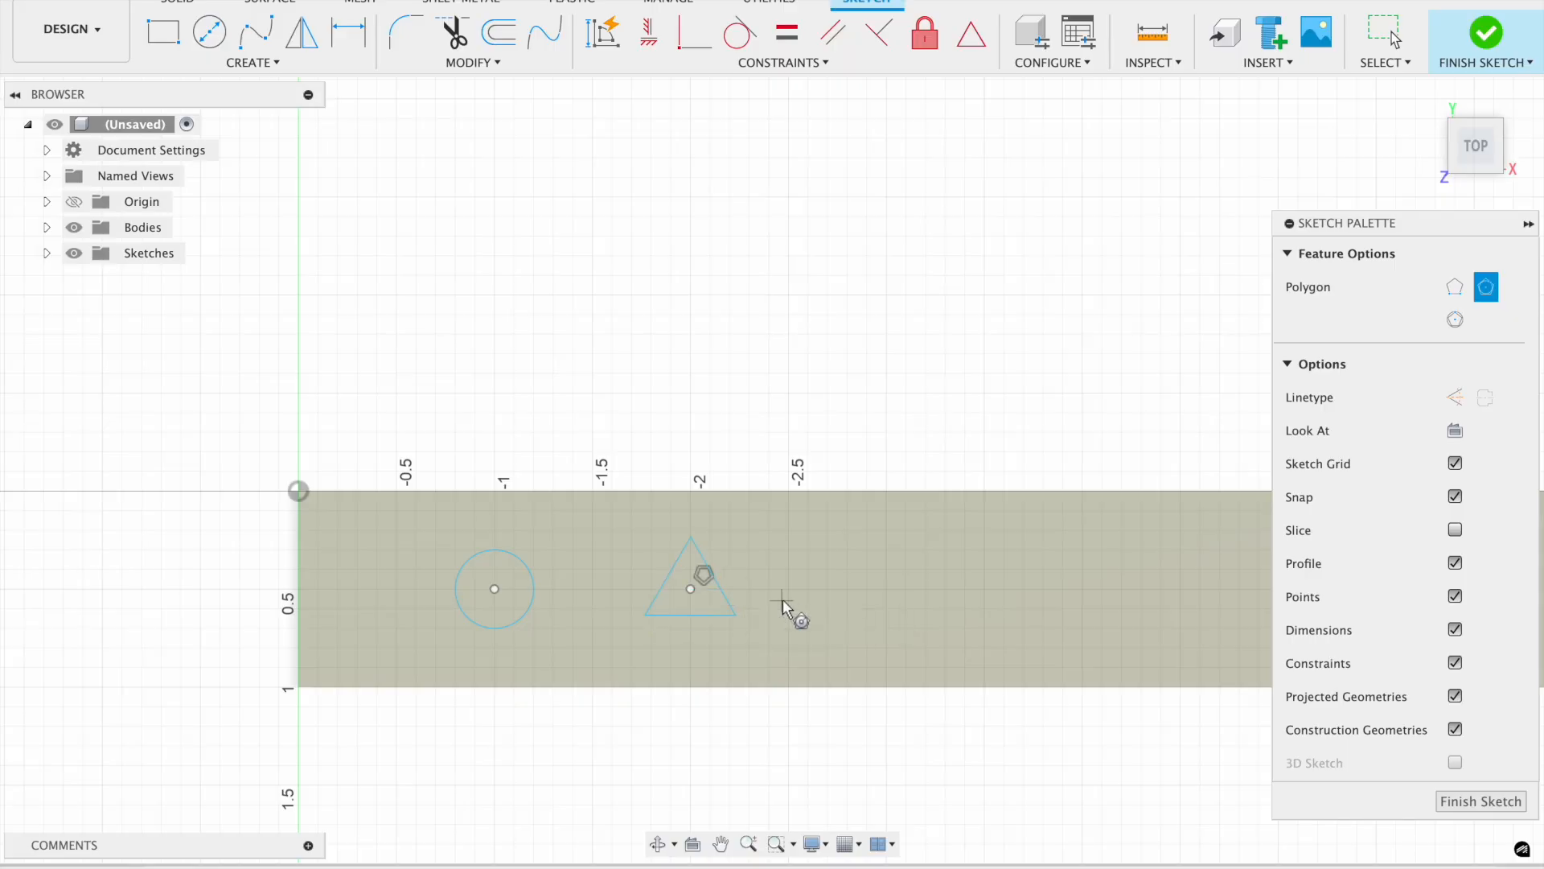
Draw a small 2-point rectangle square to the right of the triangle.
click(253, 62)
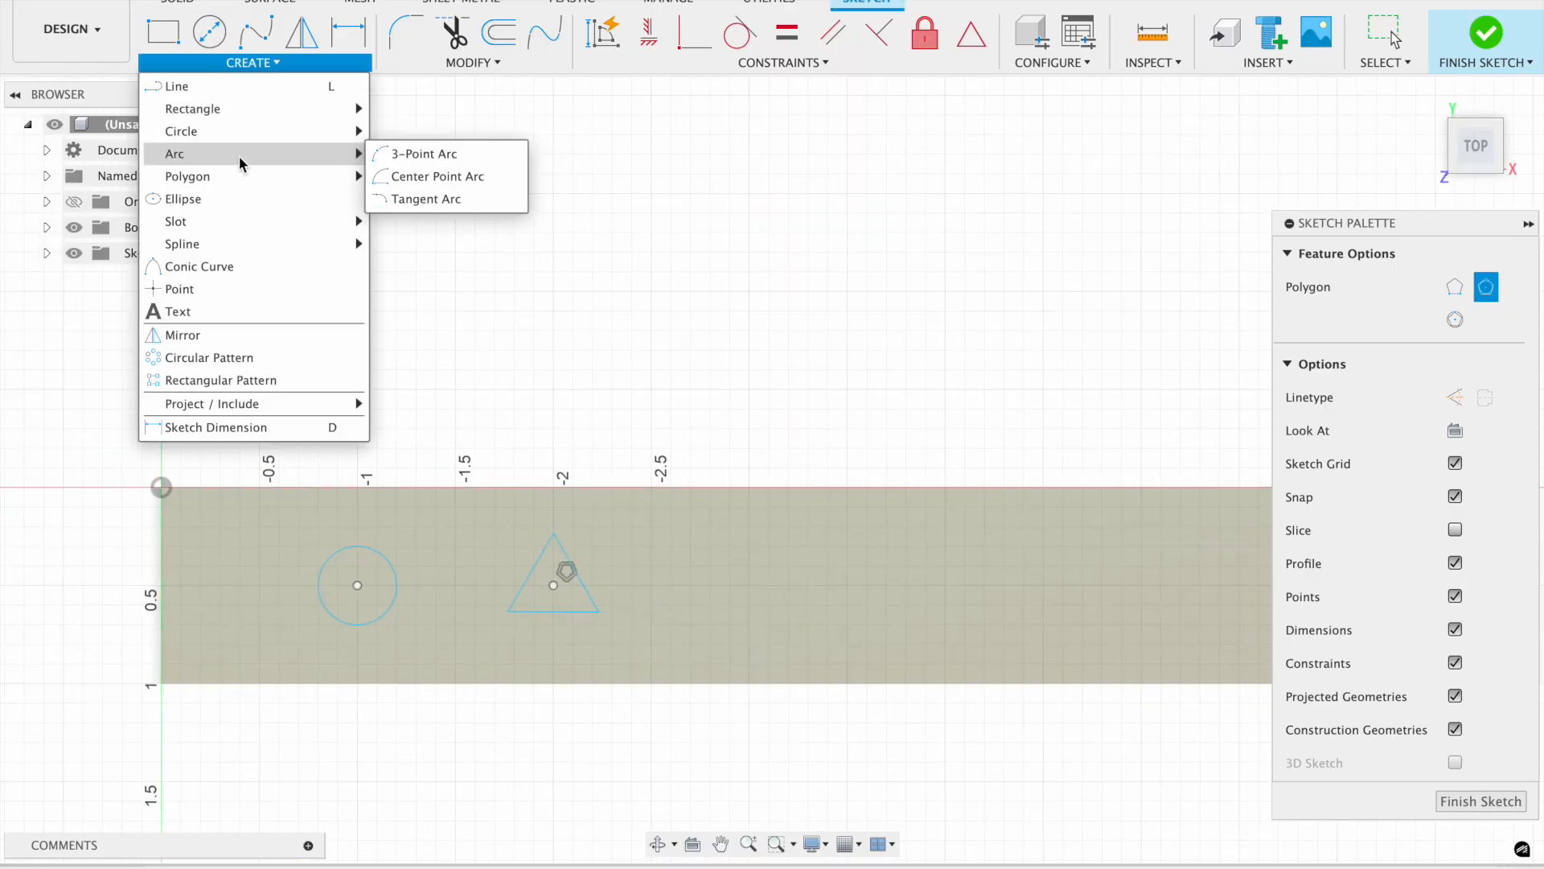
click(442, 106)
click(730, 565)
click(769, 603)
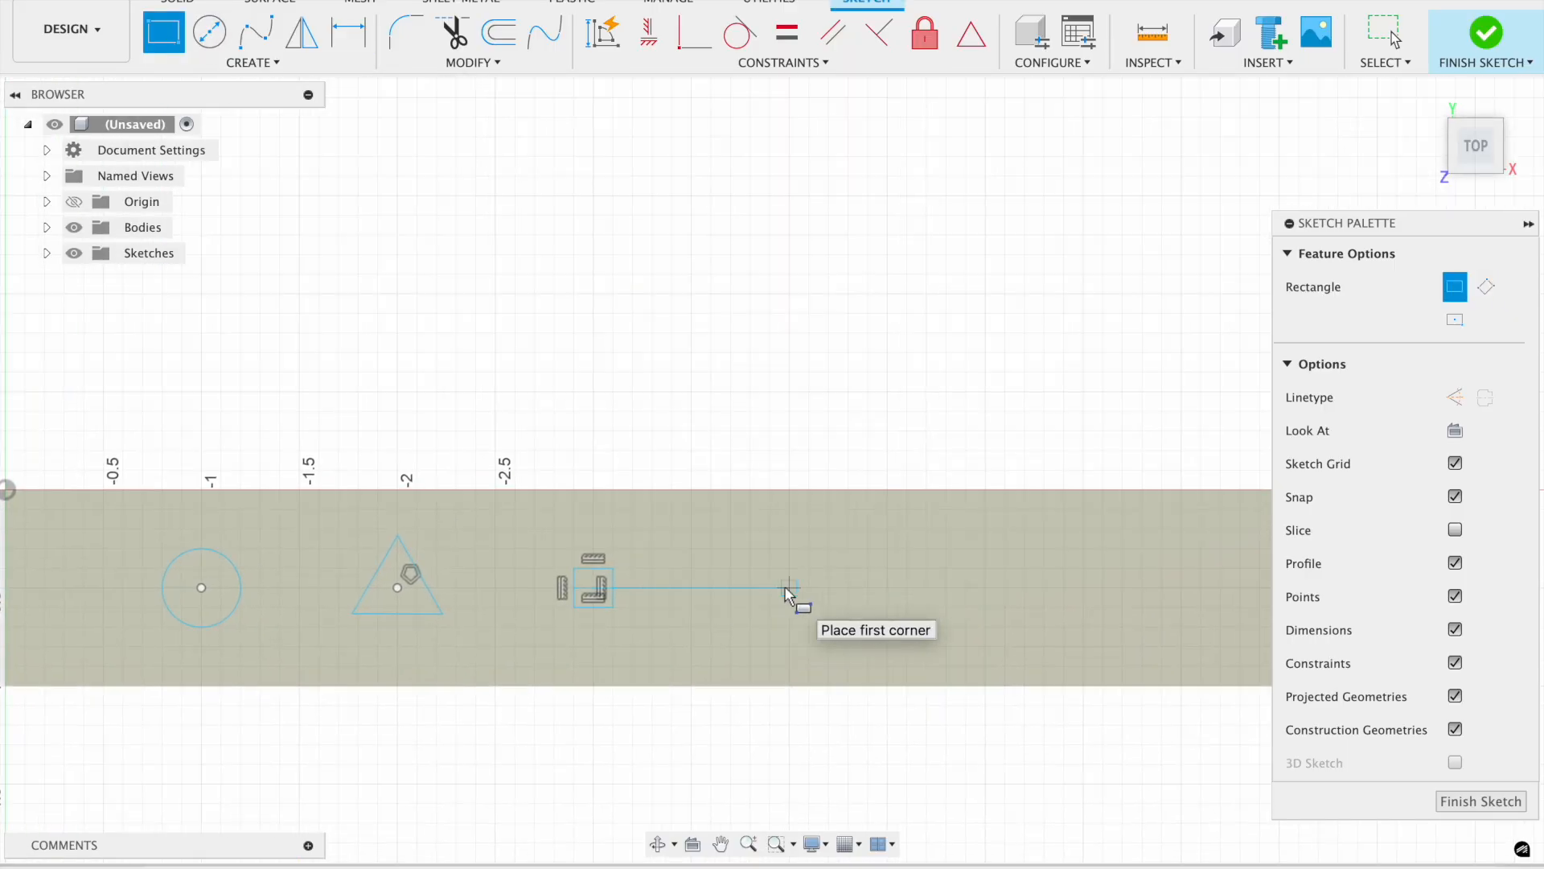
Sketch a six-sided circumscribed polygon to the right of the square.
click(253, 62)
mouse_move(299, 149)
mouse_move(241, 176)
click(434, 176)
click(789, 587)
click(821, 591)
middle_drag(991, 589, 859, 599)
Sketch a five-sided circumscribed polygon to the right of the hexagon.
click(233, 66)
mouse_move(241, 176)
click(406, 179)
click(853, 598)
double_click(1004, 633)
text(5)
click(892, 599)
scroll(901, 603, right, 5)
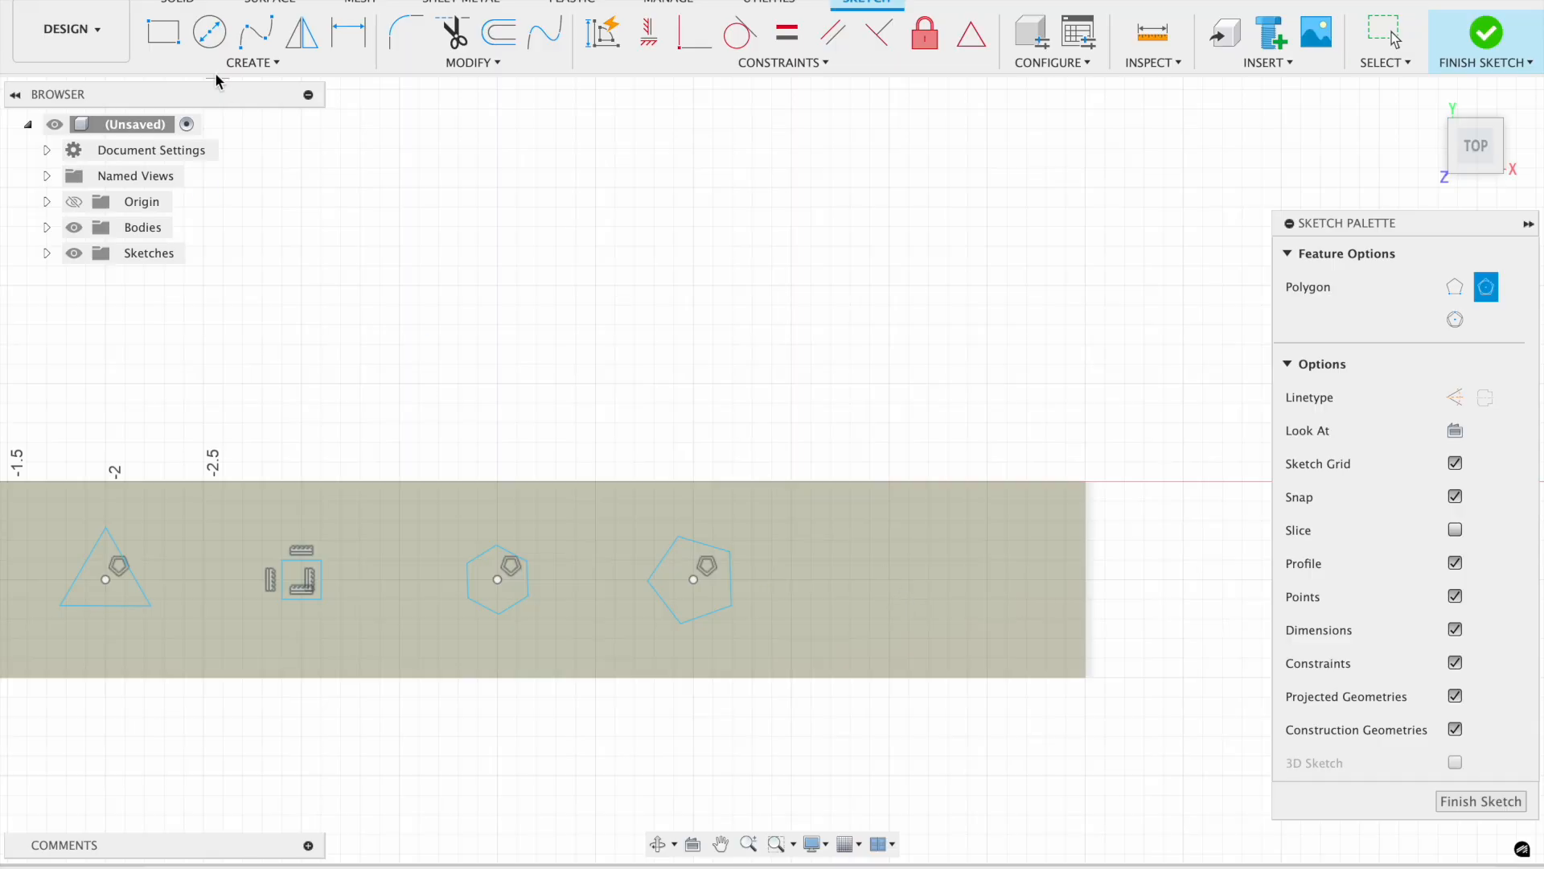
Sketch a small vertical ellipse to the right of the pentagon.
click(232, 66)
click(233, 202)
click(889, 579)
click(889, 543)
click(909, 578)
scroll(979, 602, left, 5)
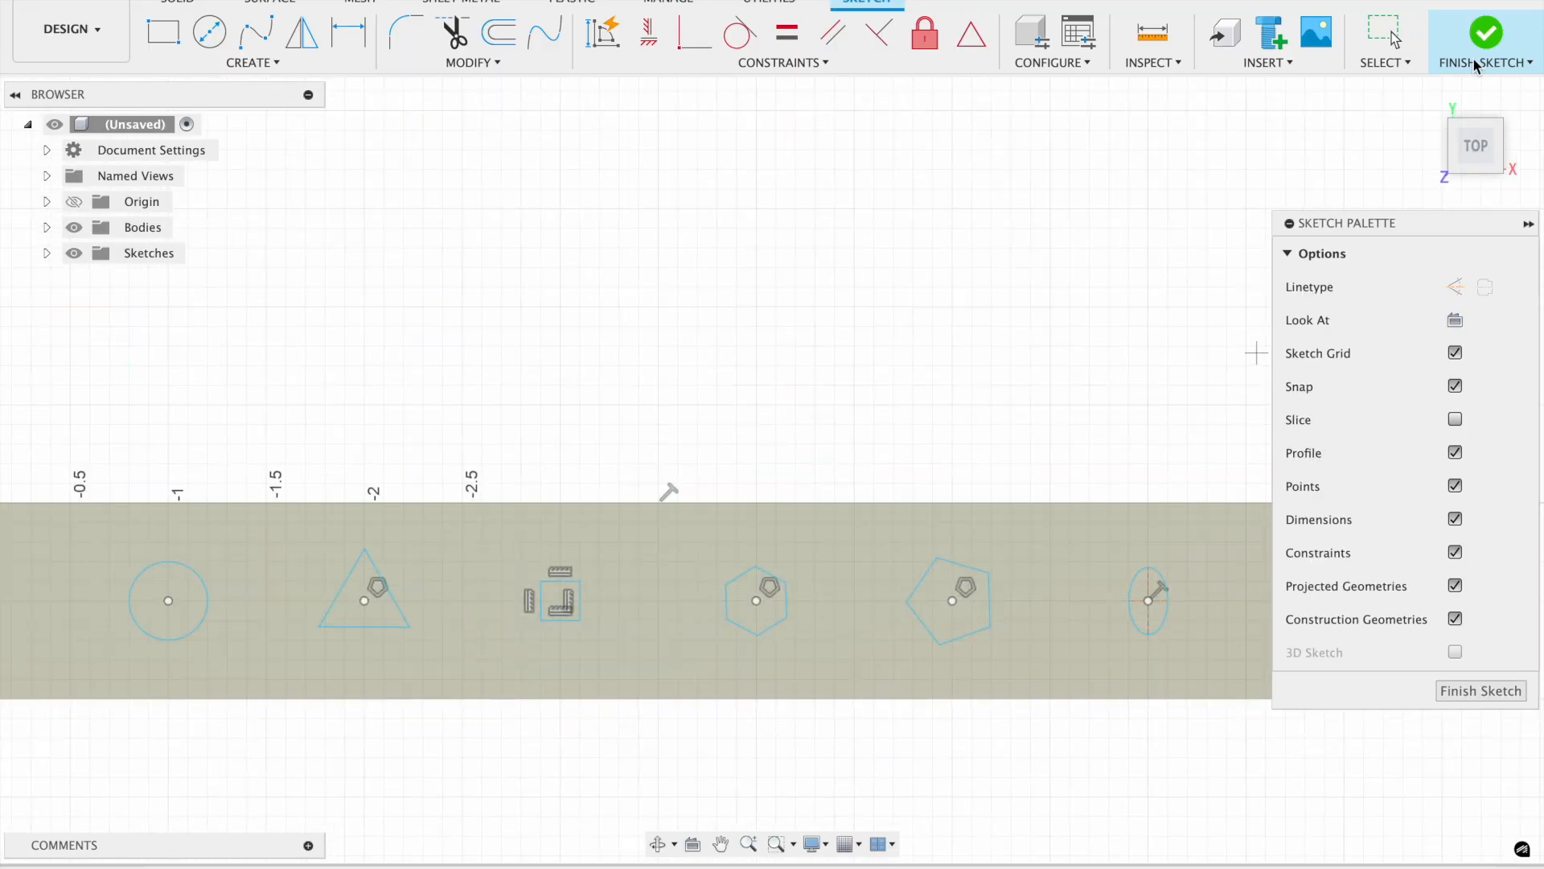
Finish the sketch and extrude all six shape profiles as cuts into the block.
click(1482, 61)
click(164, 34)
click(565, 277)
click(657, 330)
click(747, 378)
click(831, 432)
click(917, 481)
click(1003, 528)
drag(999, 517, 938, 820)
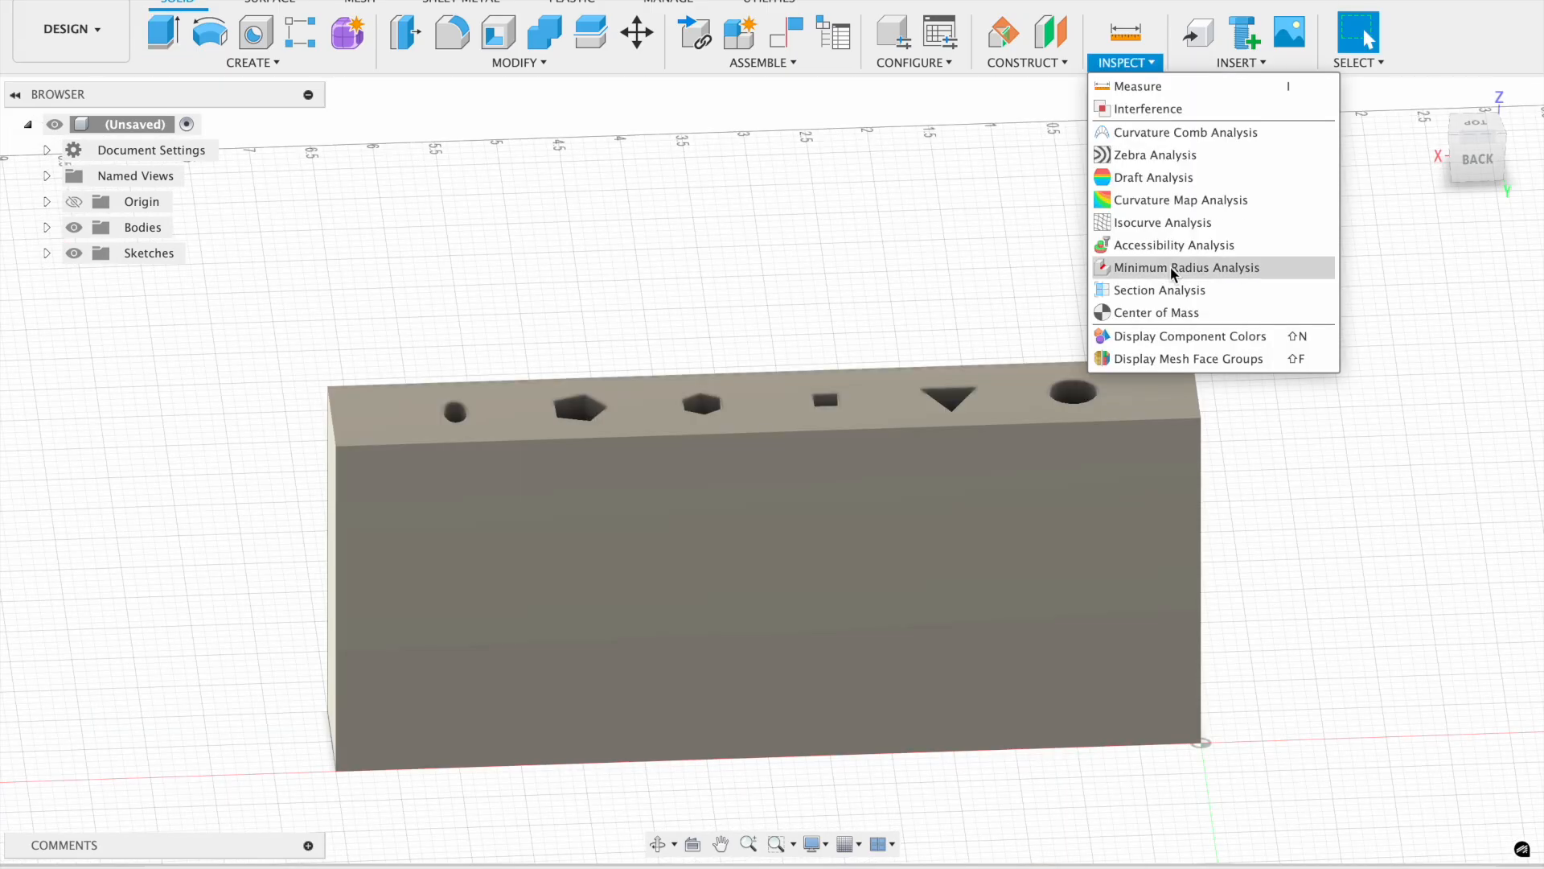
click(1187, 290)
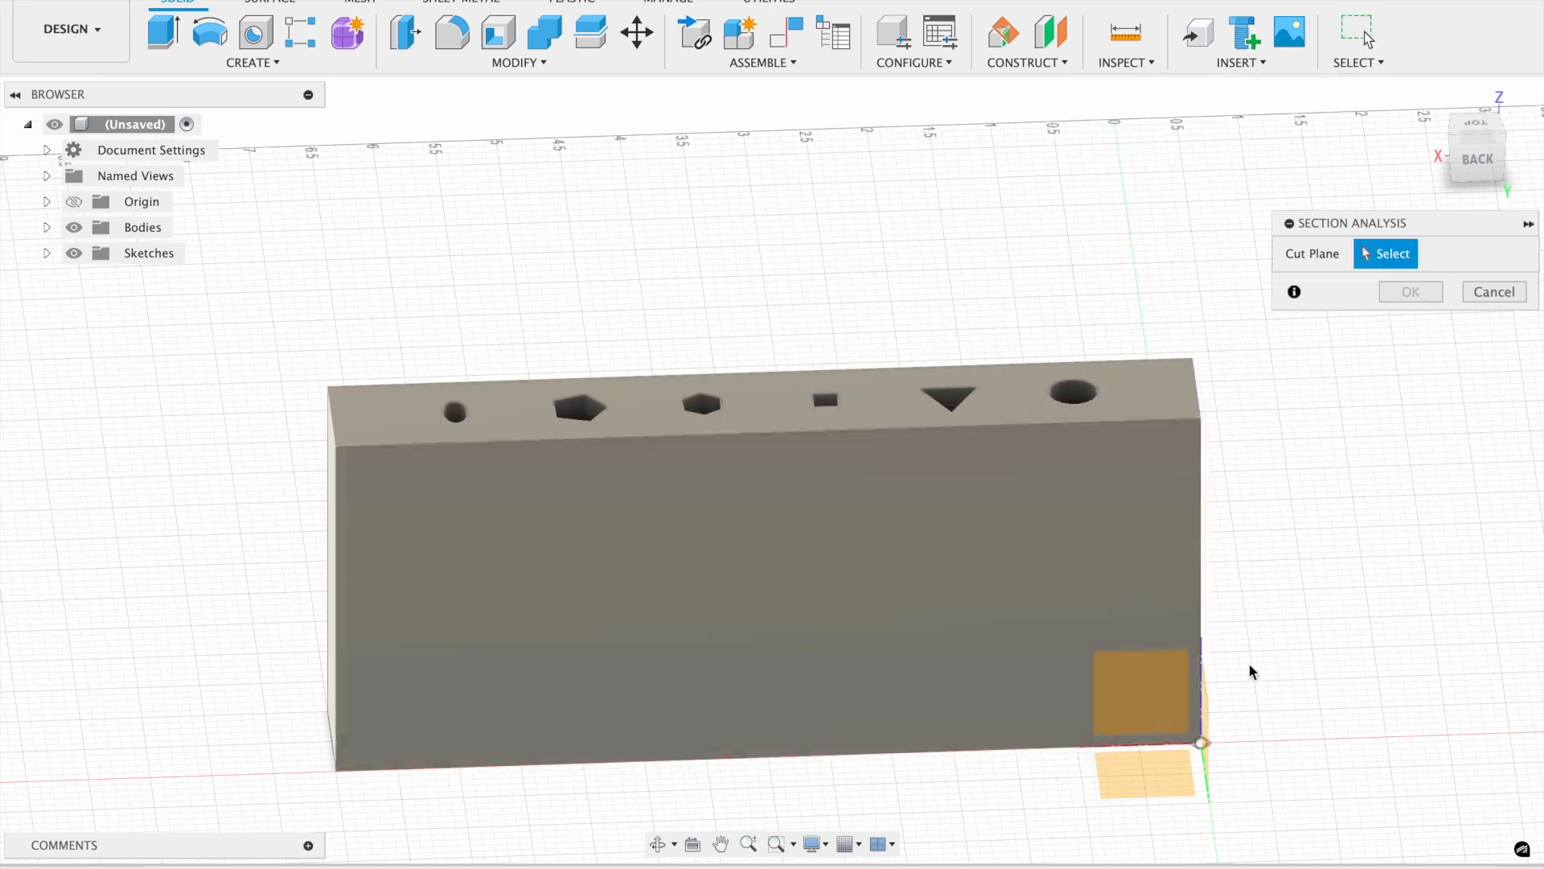
Add a section analysis on the block's back face offset -0.50 in.
click(1015, 585)
mouse_move(975, 585)
mouse_down()
mouse_move(972, 535)
mouse_move(974, 563)
mouse_up()
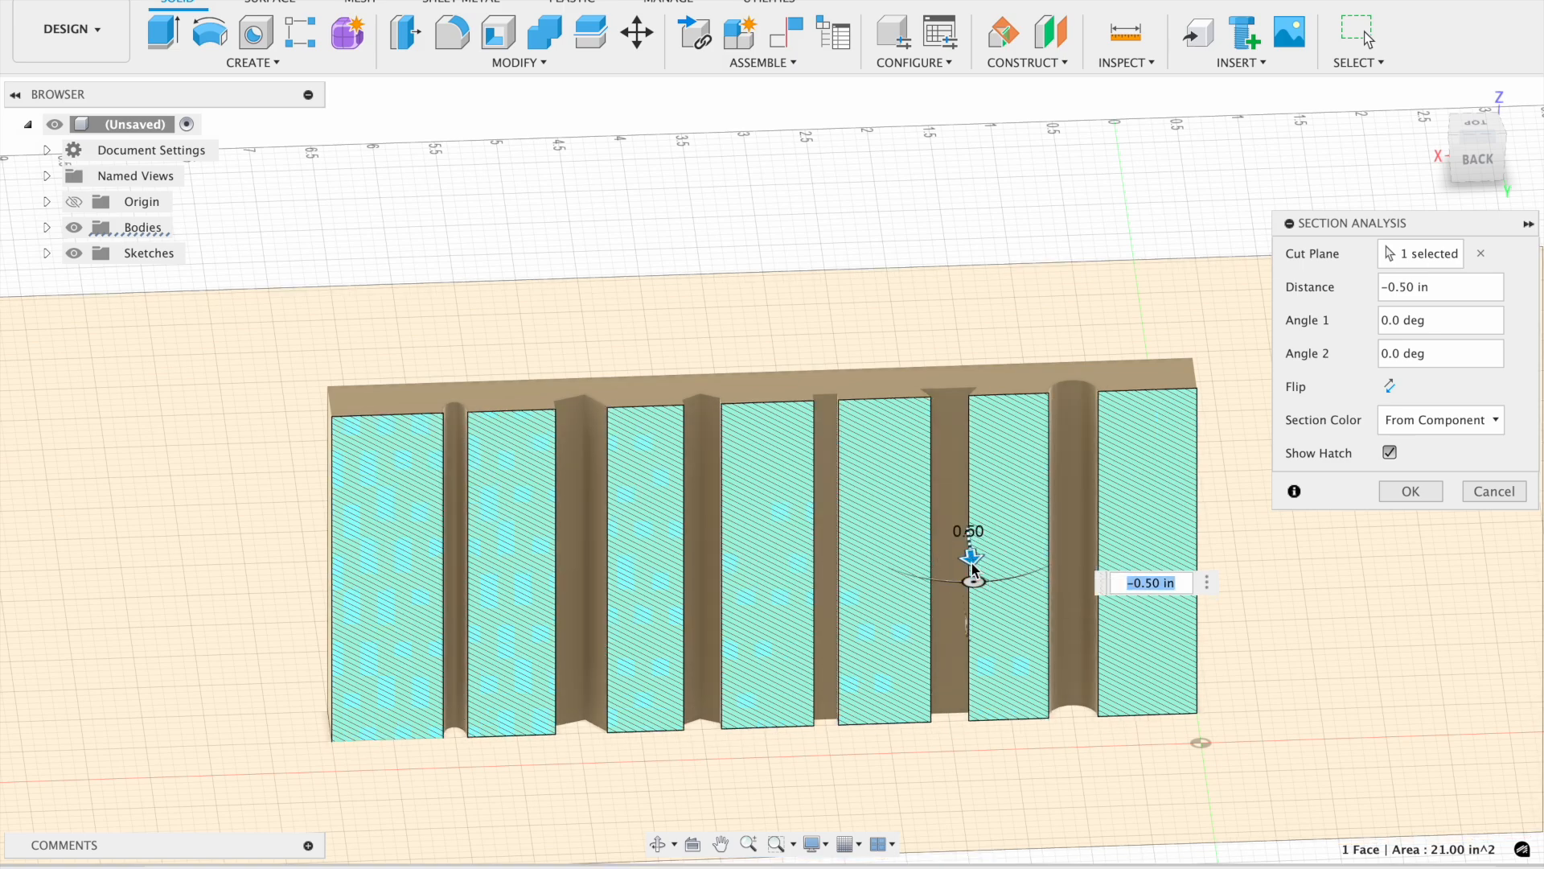
click(1401, 491)
Inspect the sectioned shape cuts from the back view.
click(1427, 97)
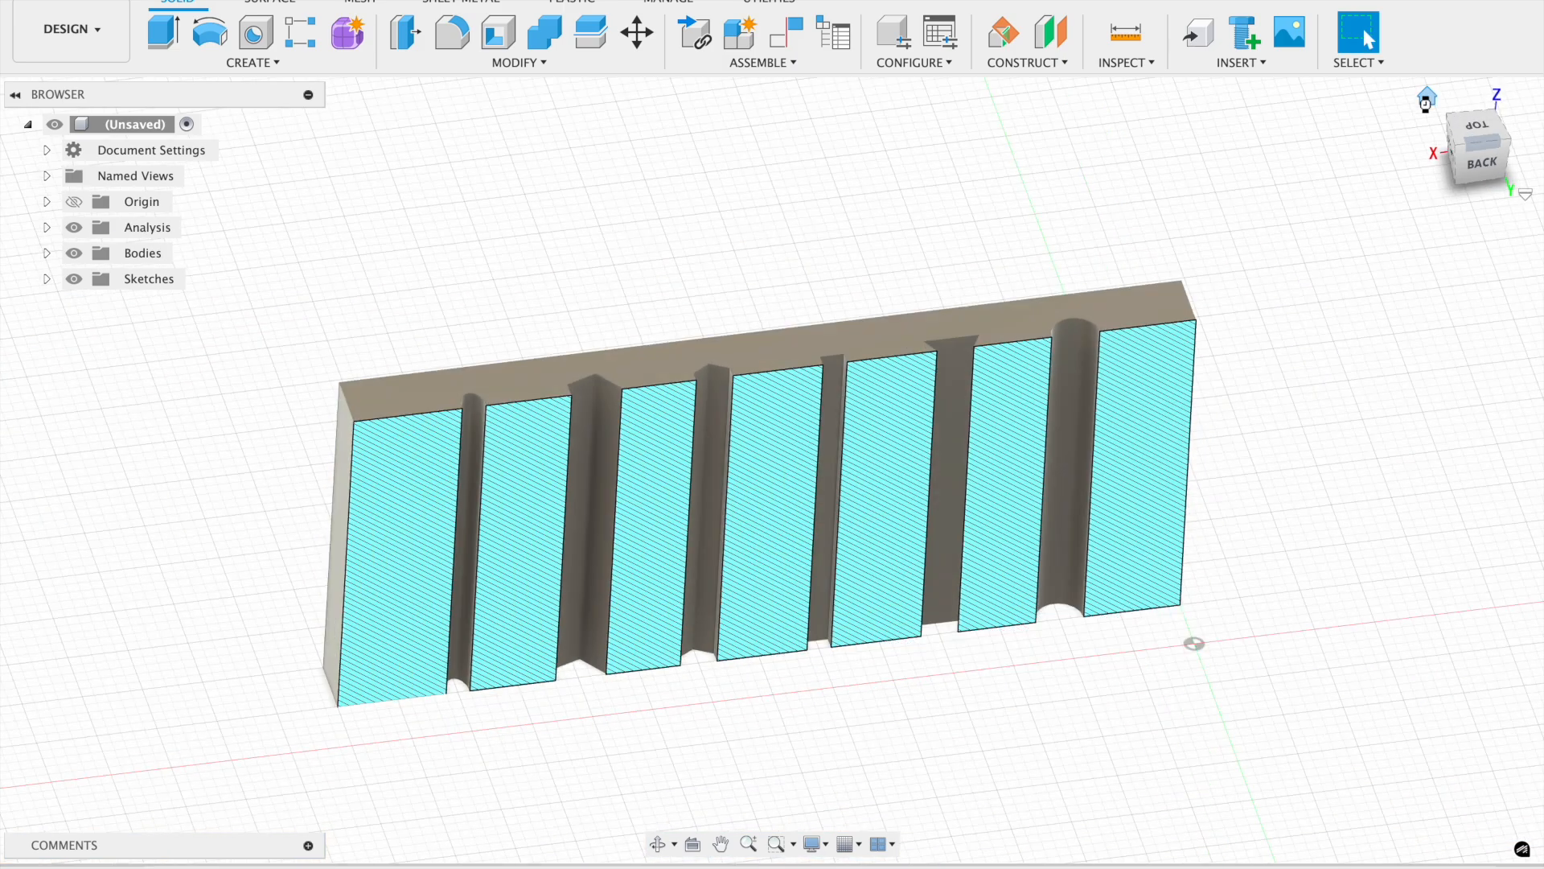
click(1501, 121)
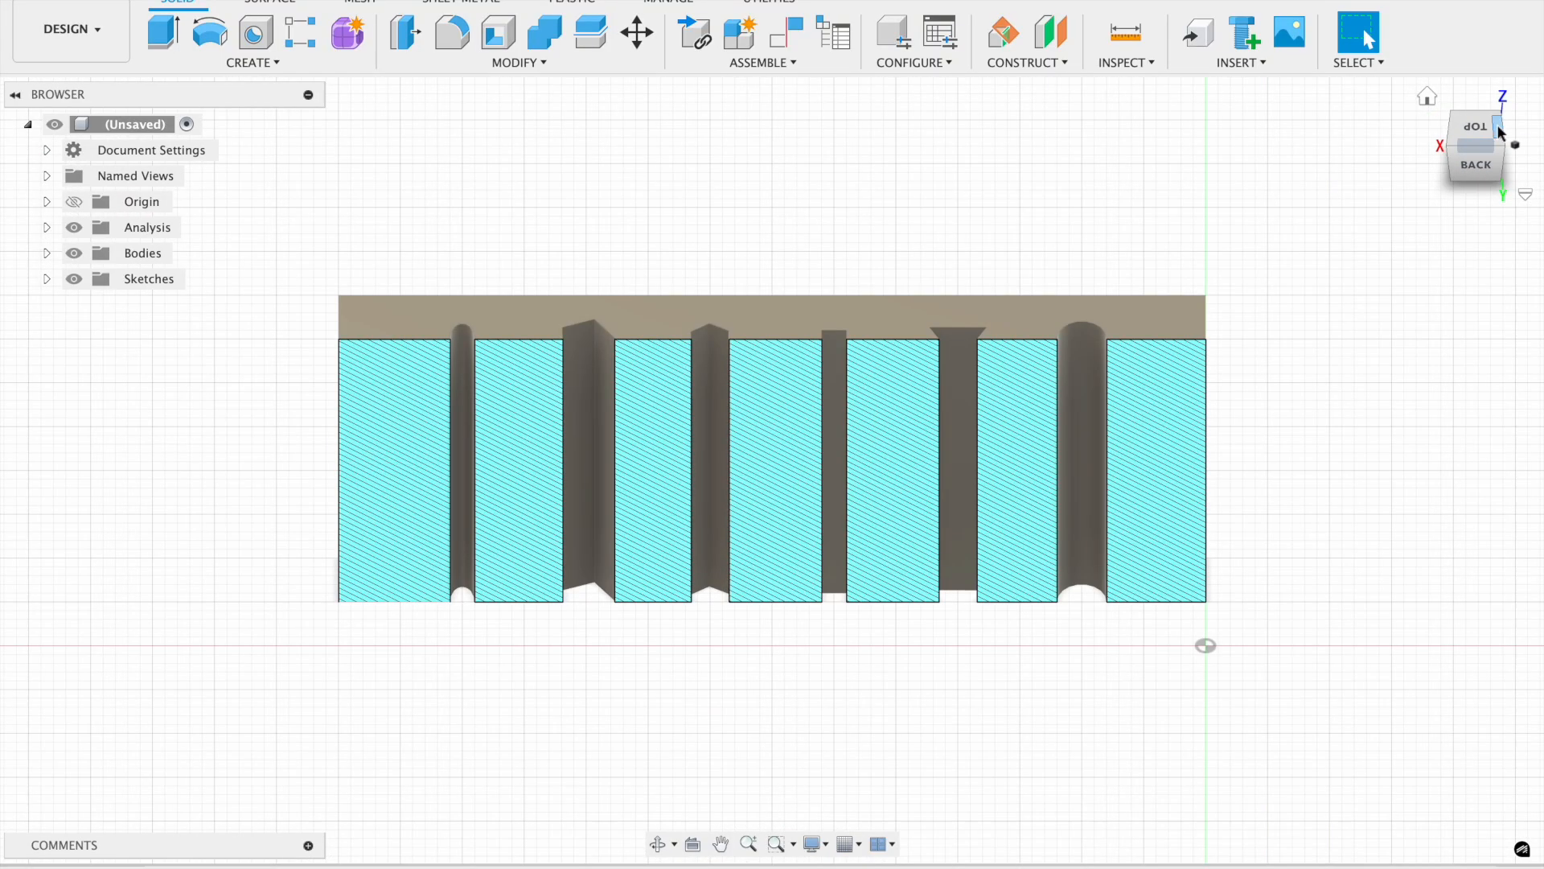
click(1500, 129)
click(1452, 133)
click(1478, 169)
mouse_move(1478, 141)
mouse_down()
mouse_move(1470, 165)
mouse_move(1475, 154)
mouse_up()
scroll(1324, 547, up, 3)
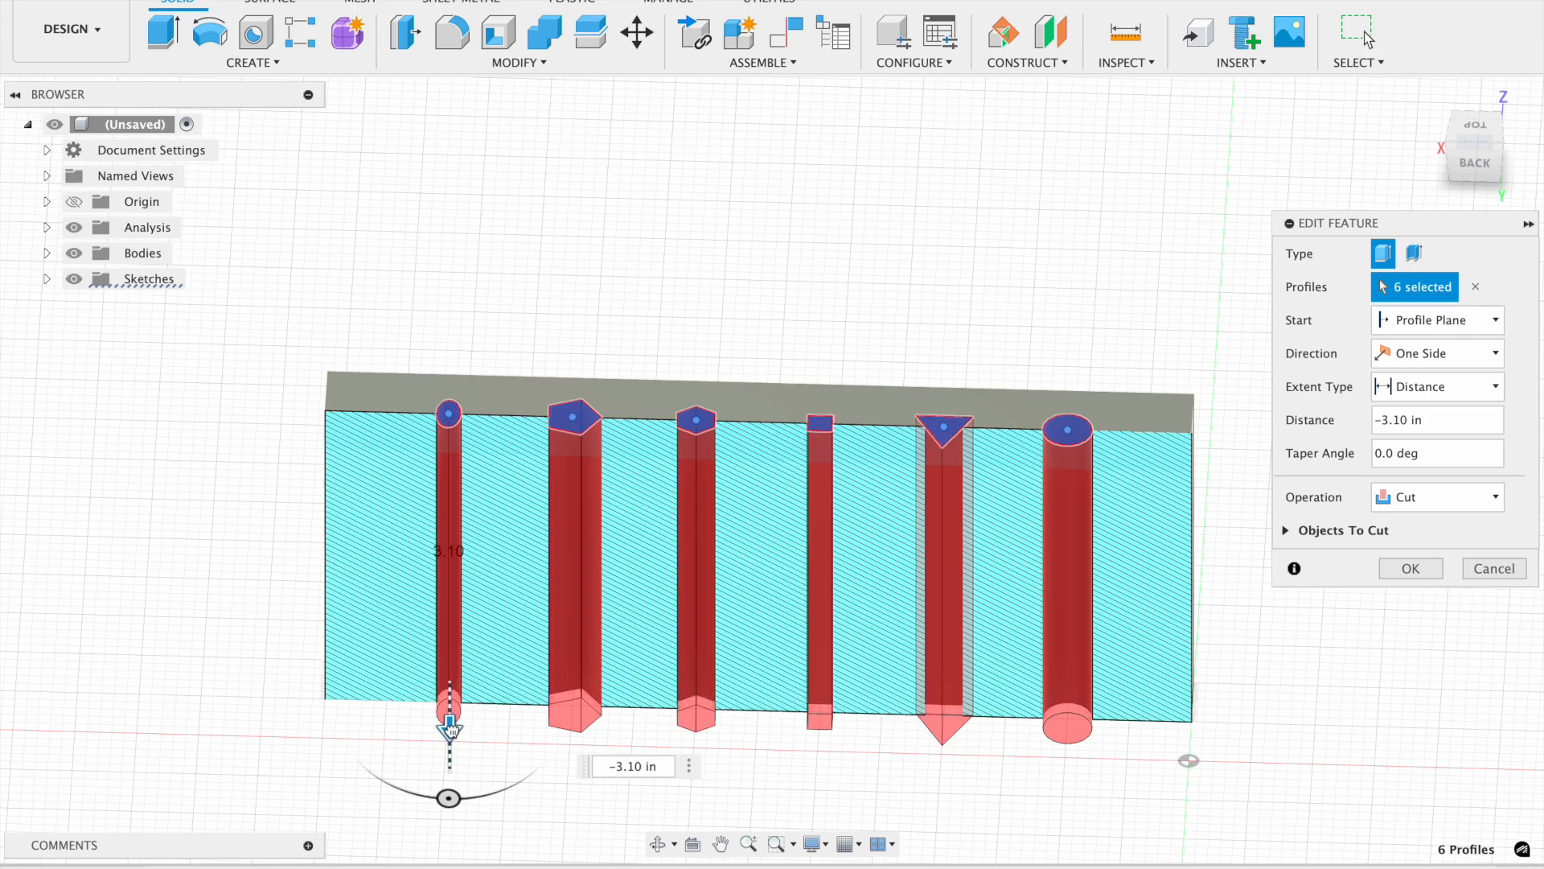
Edit the extrusion to go 1.10 in upward with a Join operation.
drag(448, 712, 483, 314)
click(1414, 497)
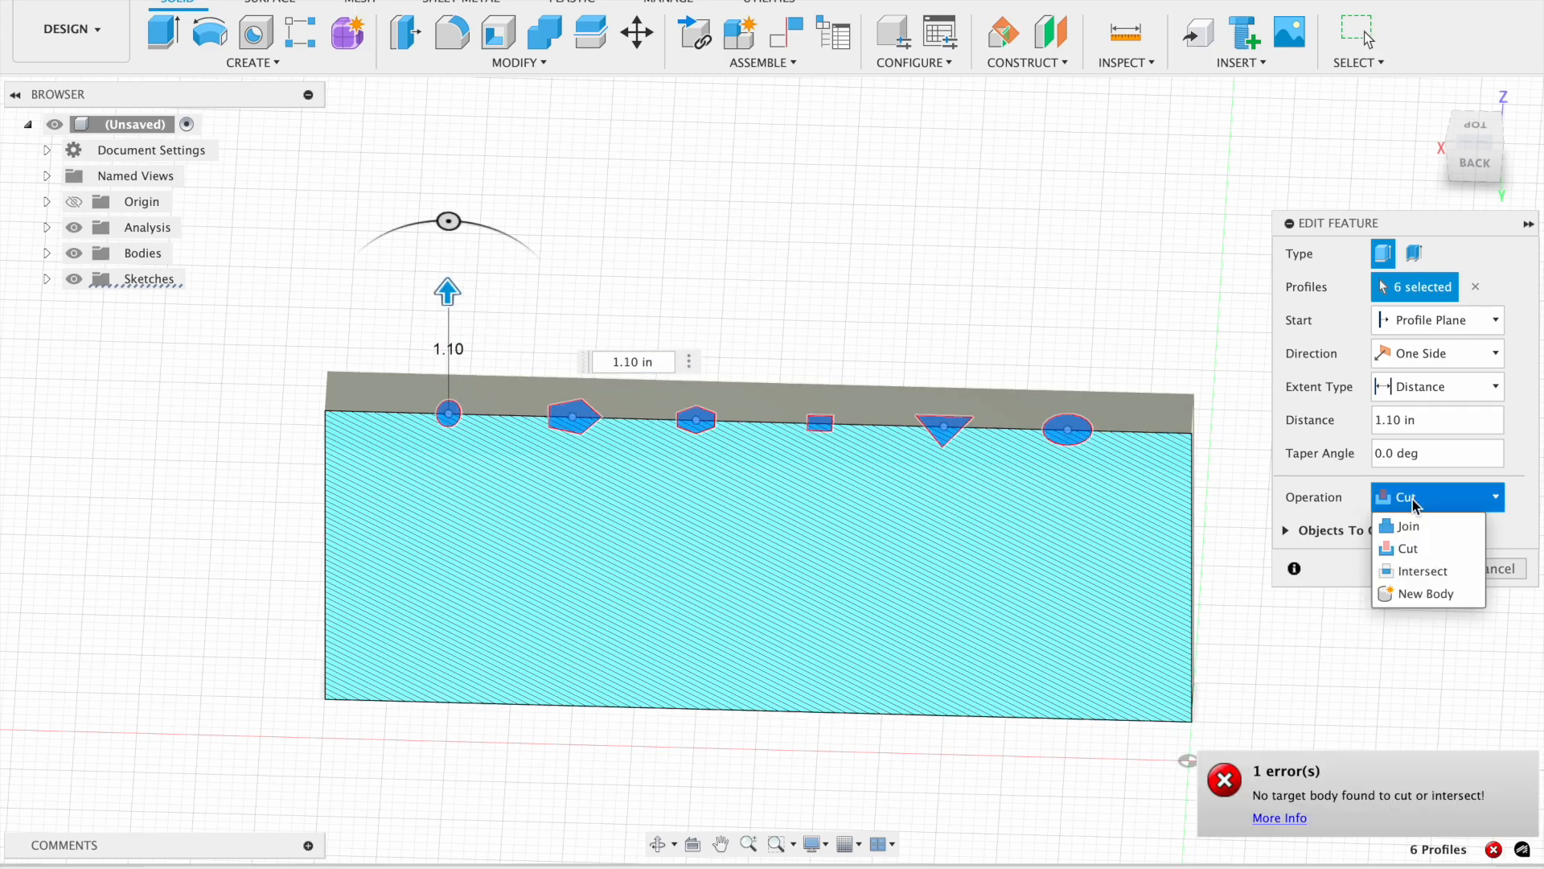
click(1398, 595)
click(1414, 499)
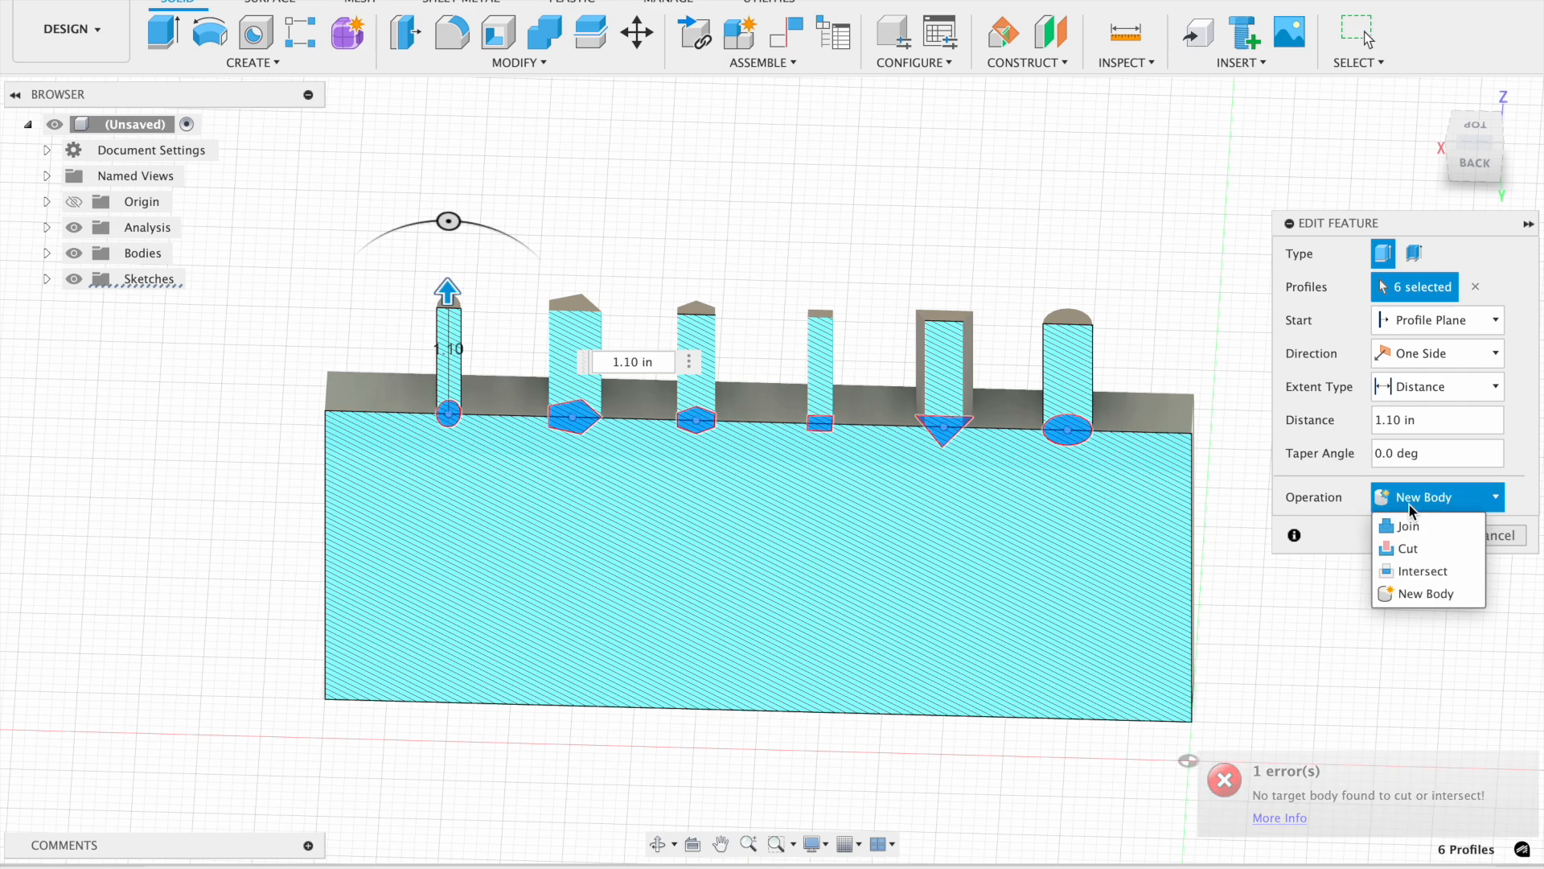
click(1412, 521)
click(1411, 500)
click(1408, 450)
click(1414, 535)
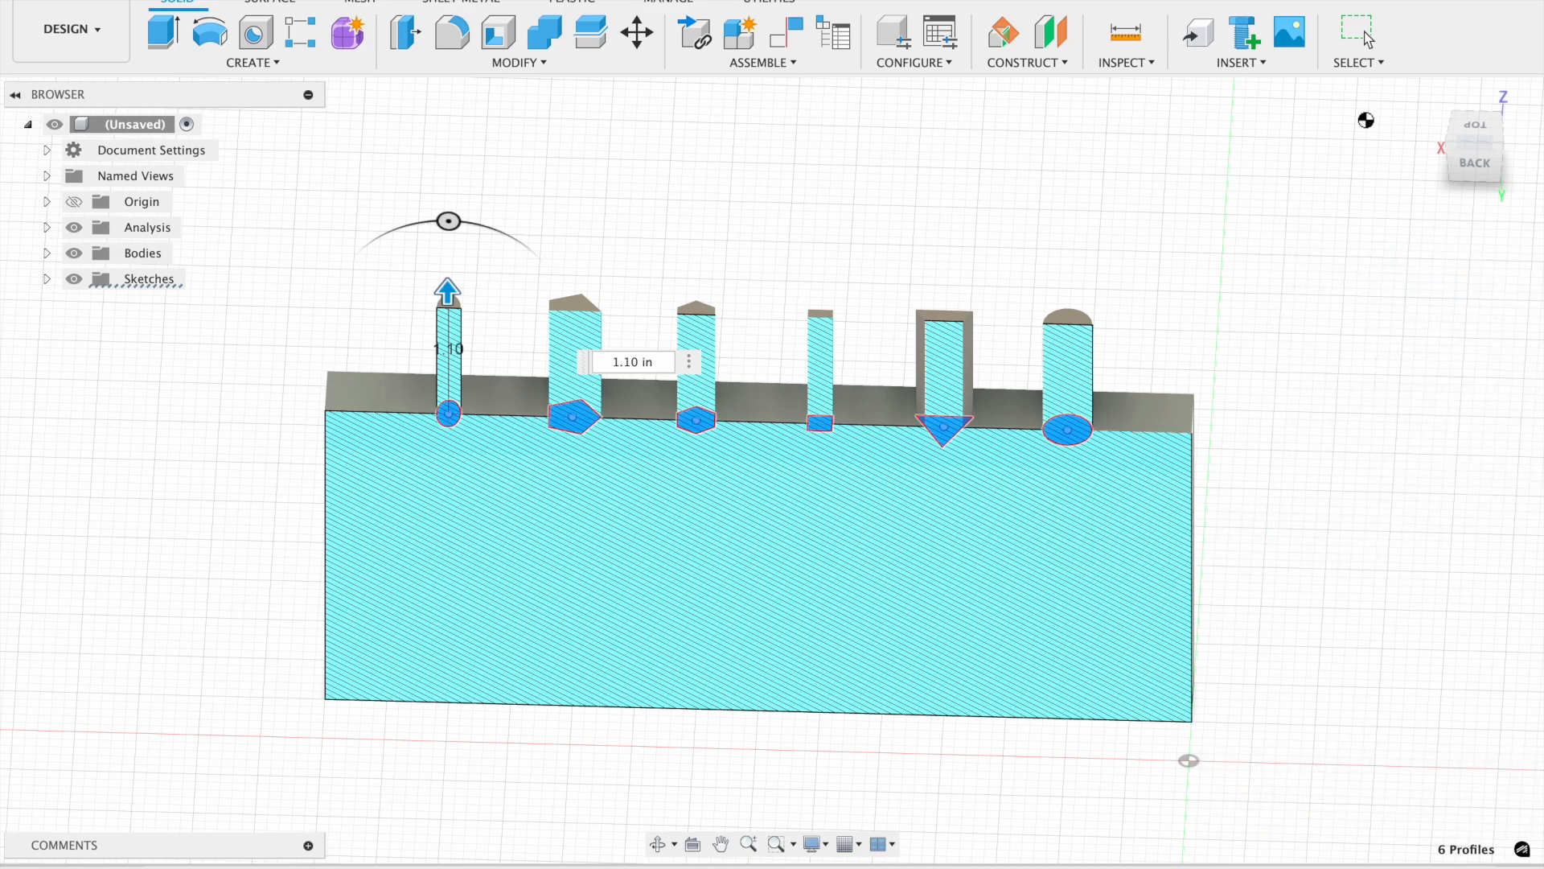
click(1427, 97)
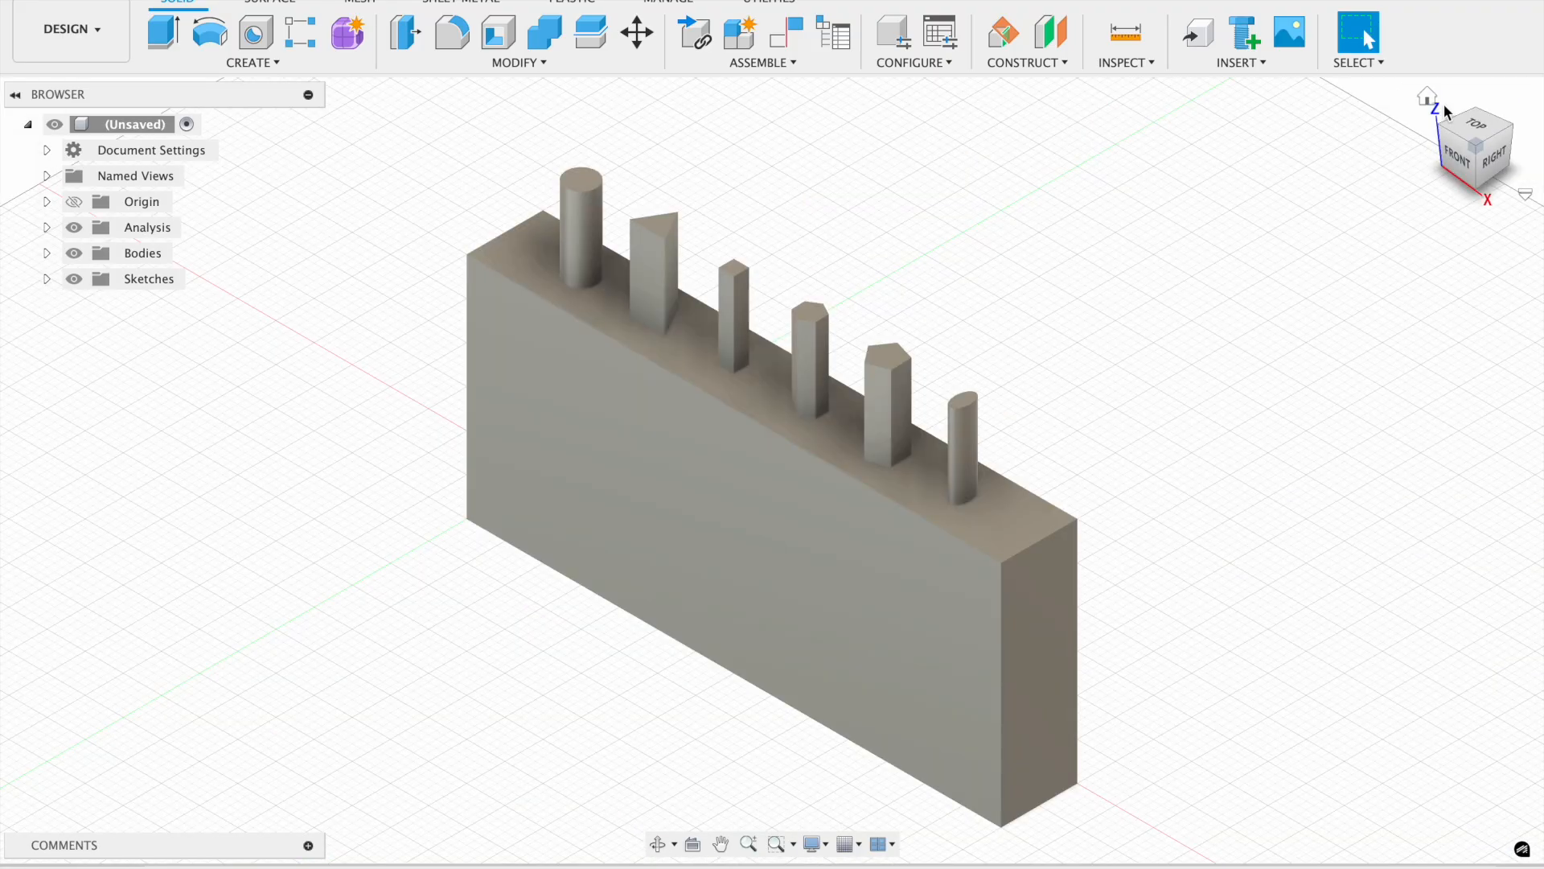
mouse_move(1497, 142)
mouse_down()
mouse_move(1451, 163)
mouse_move(1478, 133)
mouse_up()
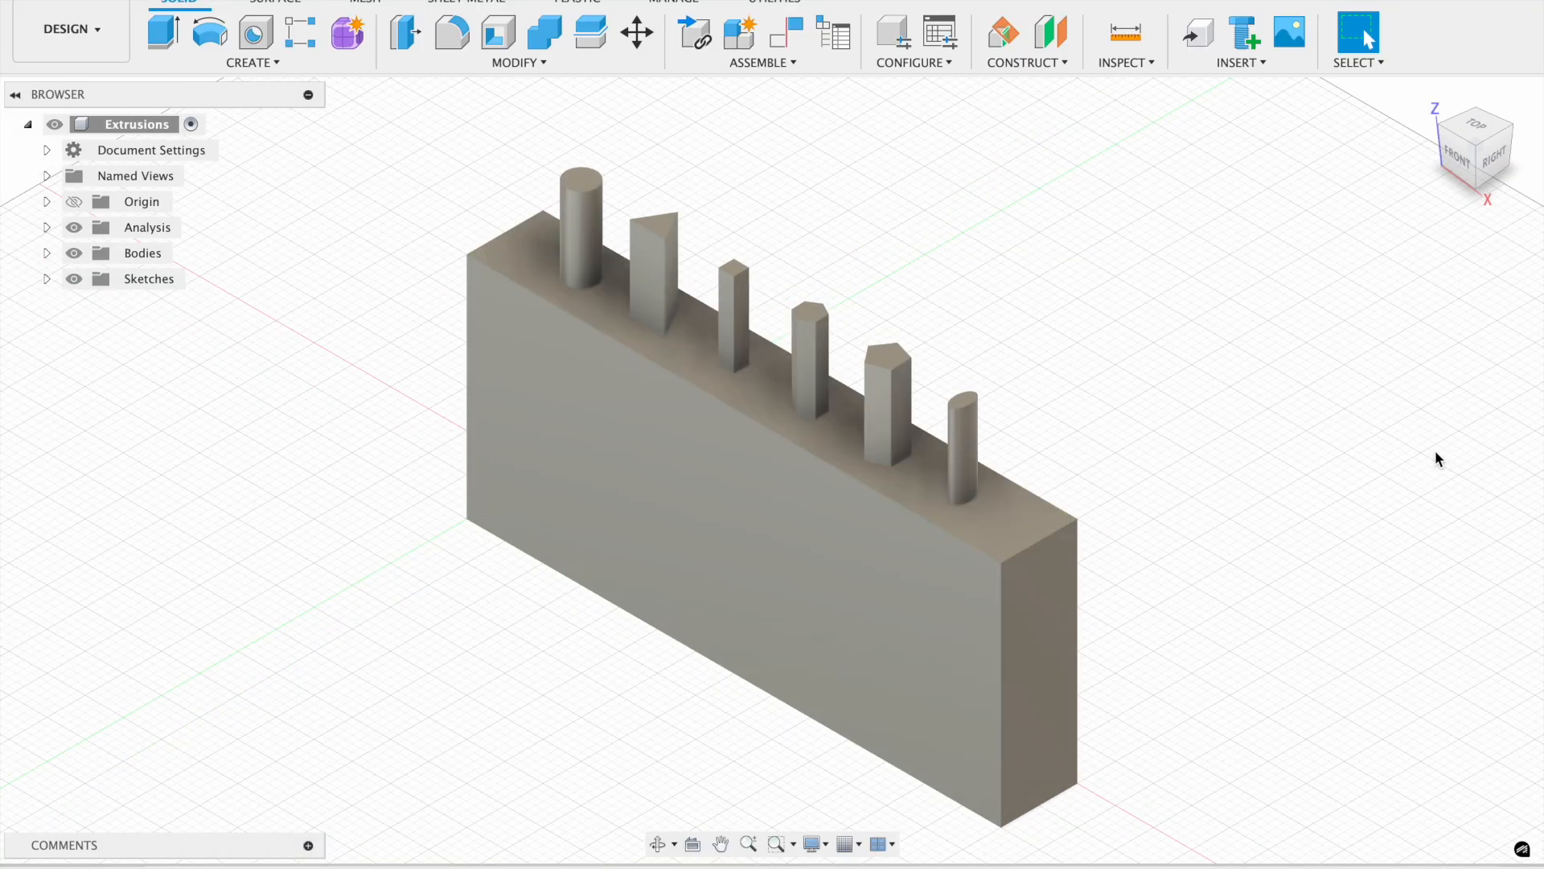
click(1456, 140)
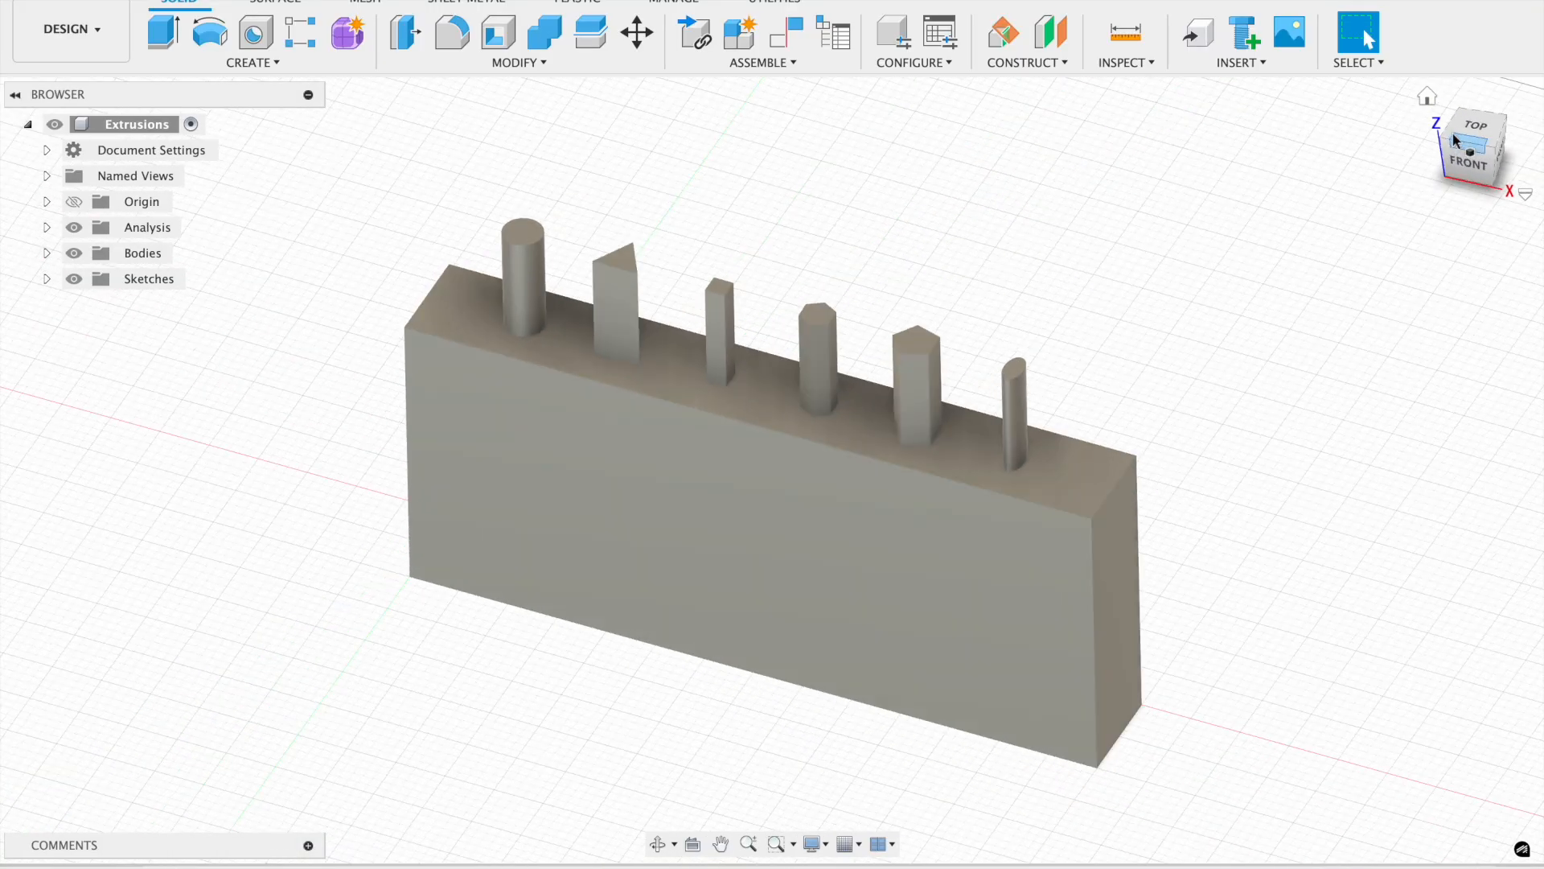
drag(1467, 138, 1472, 221)
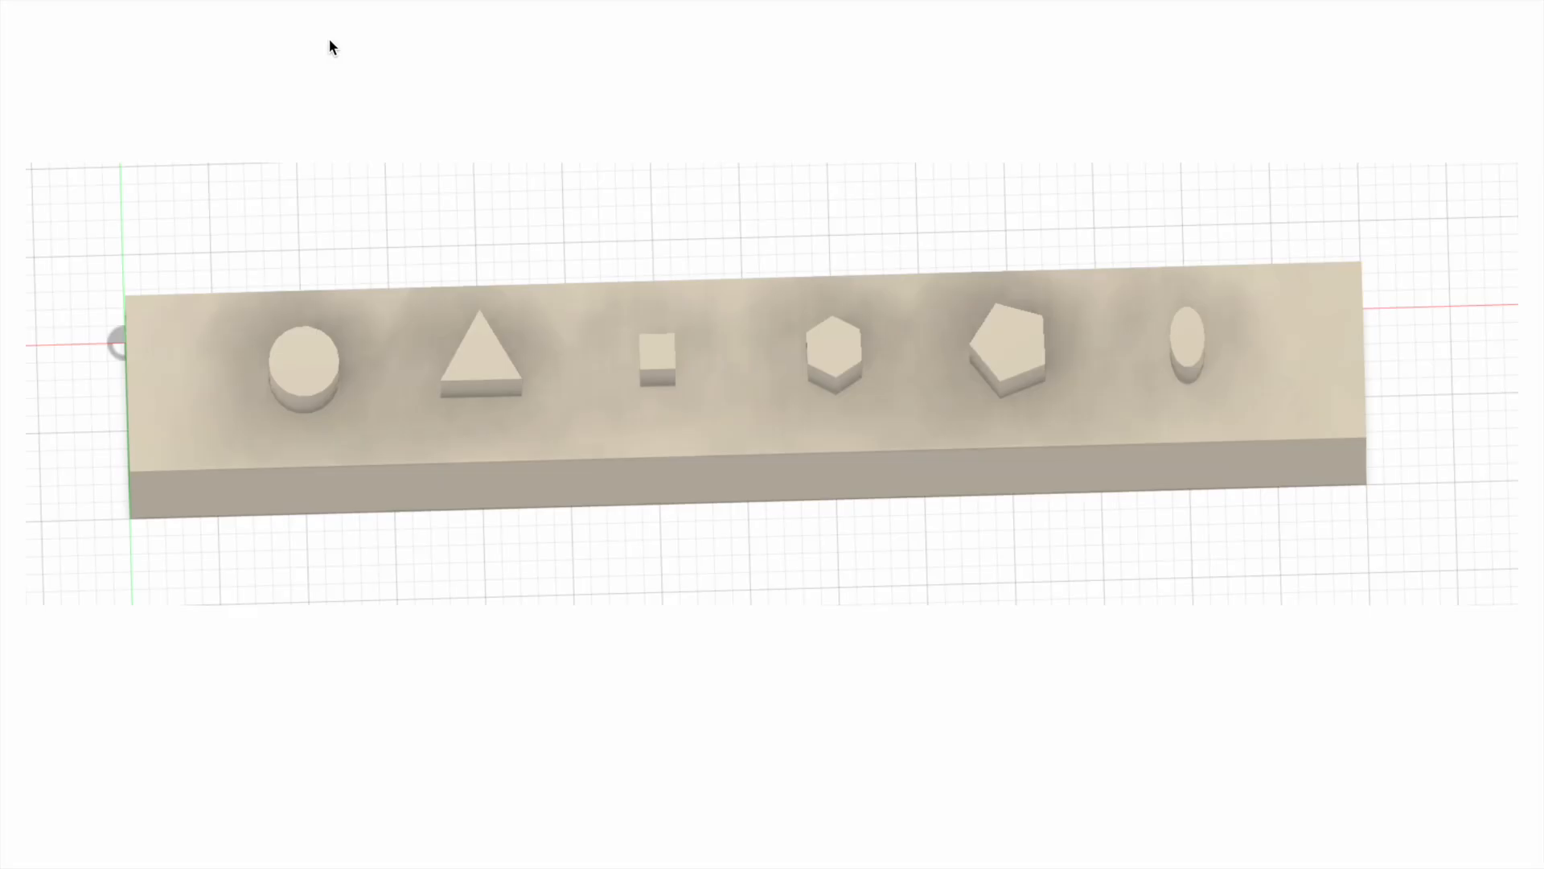